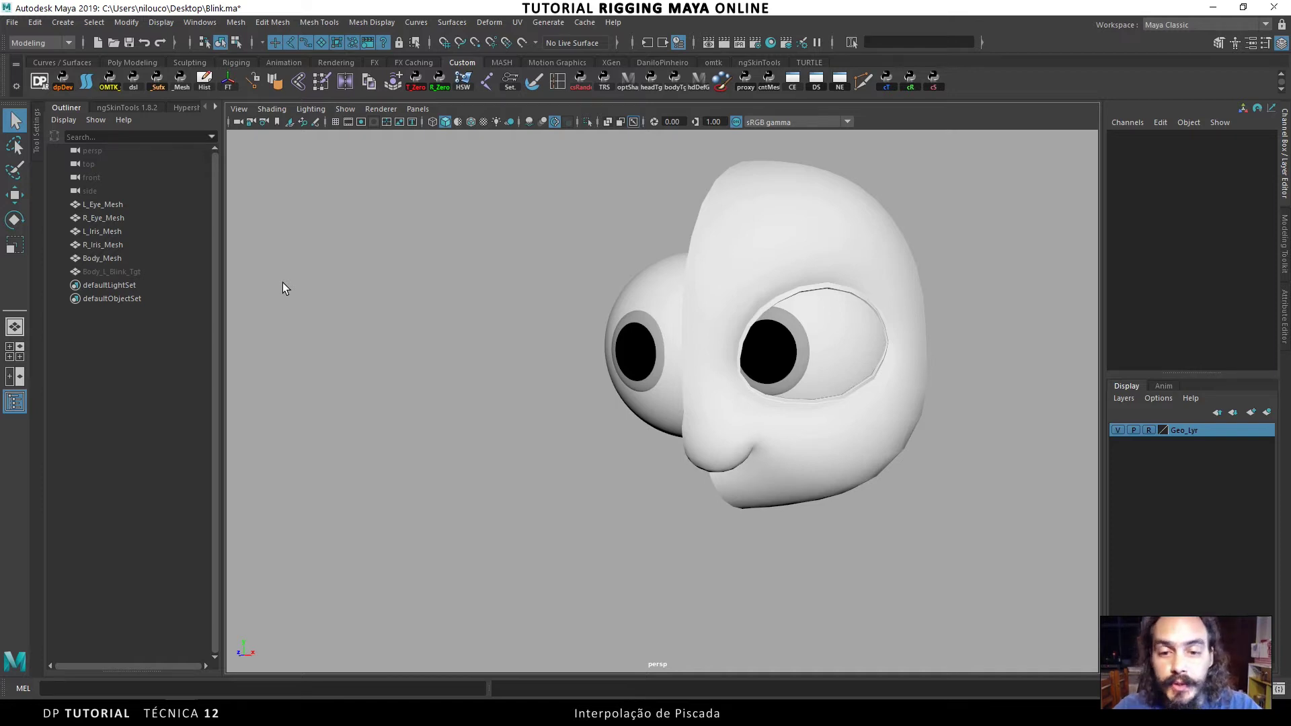
# Unhide the Body_L_Blink_Tgt mesh
pyautogui.keyDown('alt'); pyautogui.moveTo(760, 271); pyautogui.dragTo(737, 288); pyautogui.keyUp('alt')
pyautogui.keyDown('alt'); pyautogui.moveTo(658, 250); pyautogui.dragTo(674, 271); pyautogui.keyUp('alt')
pyautogui.click(666, 228)
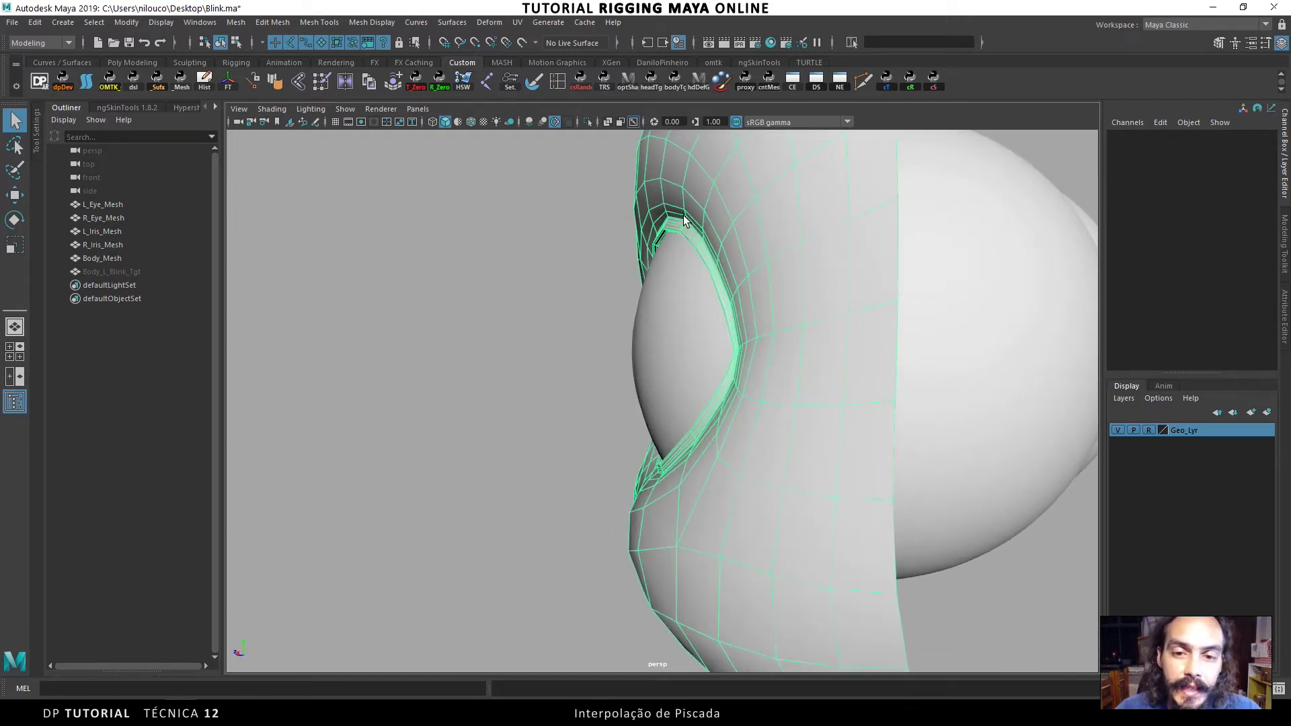
pyautogui.keyDown('alt'); pyautogui.moveTo(665, 223); pyautogui.dragTo(669, 222); pyautogui.keyUp('alt')
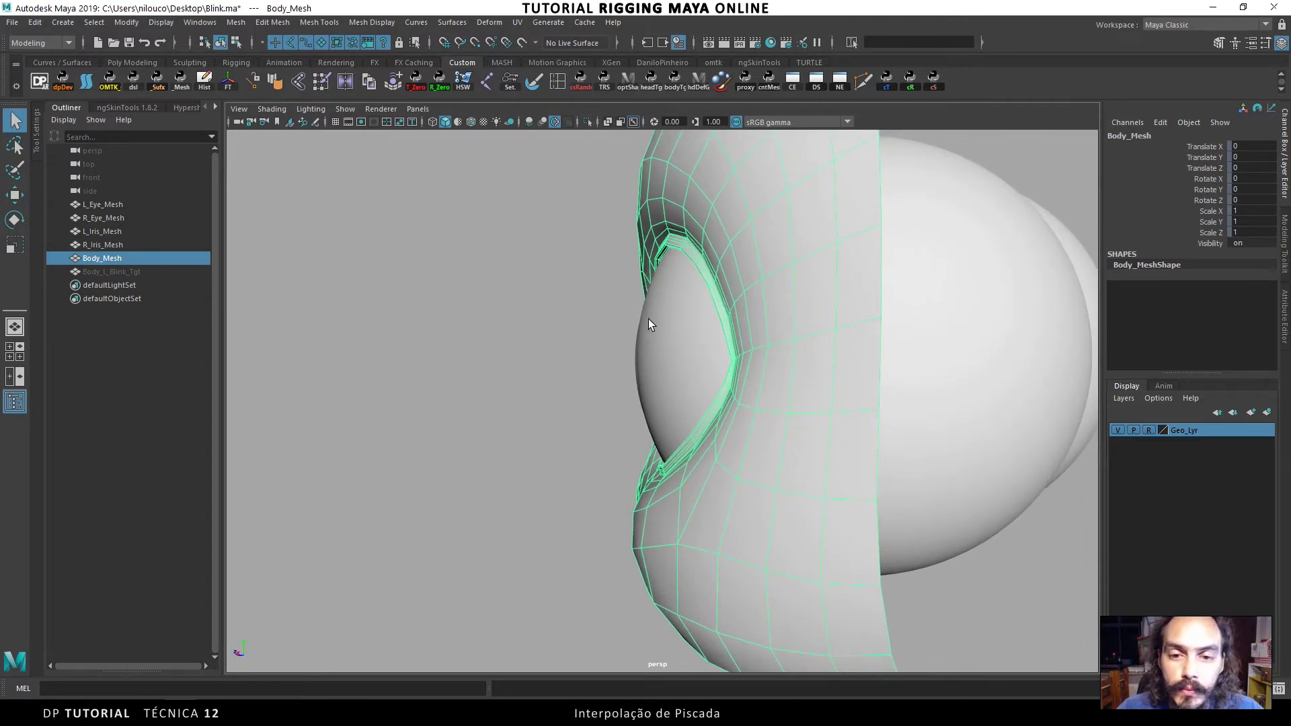
pyautogui.click(124, 271)
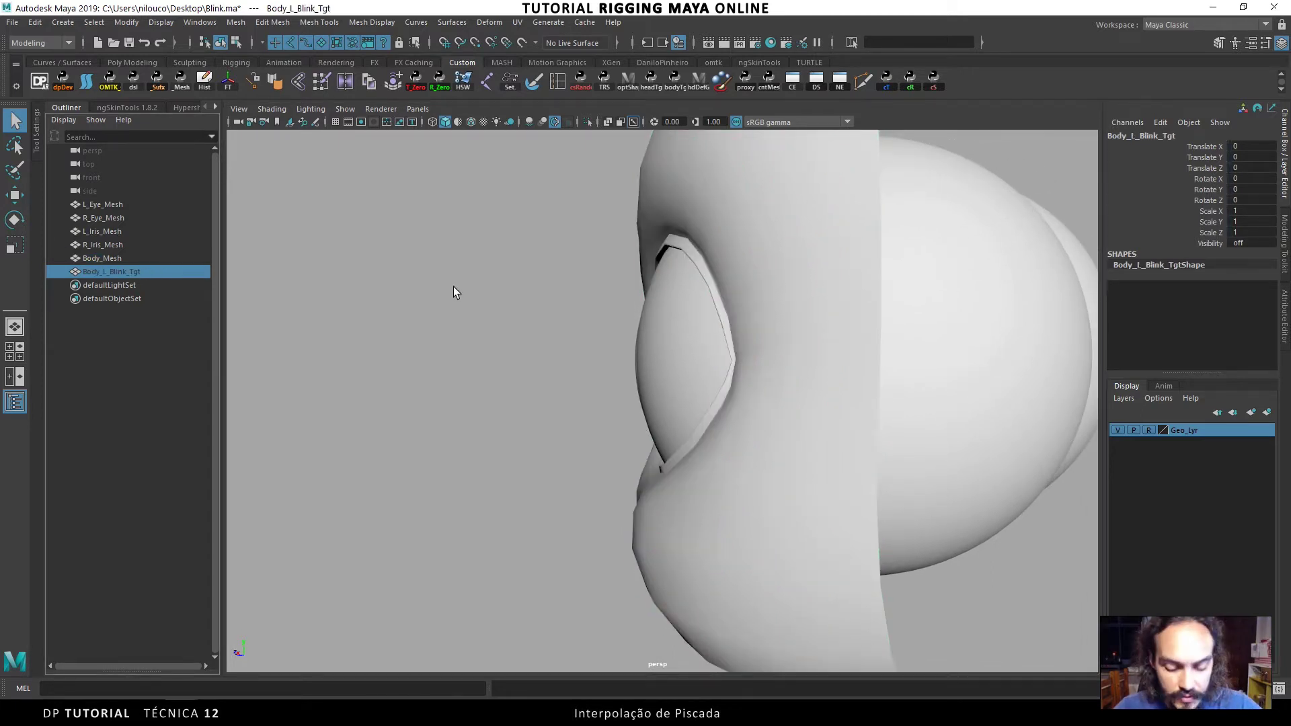
pyautogui.hotkey('shift', 'h')
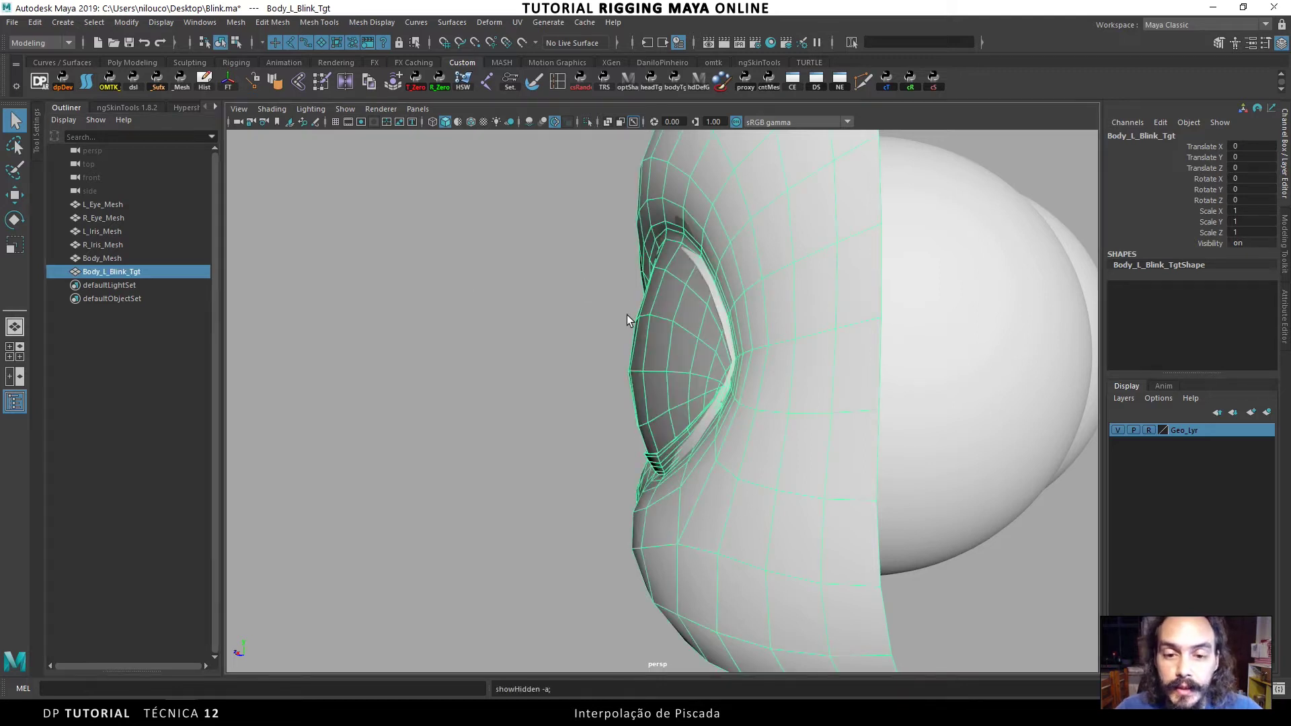
# Move the Body_L_Blink_Tgt mesh along X to about 14.3, clear of the original head
pyautogui.keyDown('alt'); pyautogui.moveTo(627, 314); pyautogui.dragTo(644, 316); pyautogui.keyUp('alt')
pyautogui.keyDown('alt'); pyautogui.moveTo(682, 438); pyautogui.dragTo(666, 261); pyautogui.keyUp('alt')
pyautogui.keyDown('alt'); pyautogui.moveTo(703, 333); pyautogui.dragTo(668, 316, button='middle'); pyautogui.keyUp('alt')
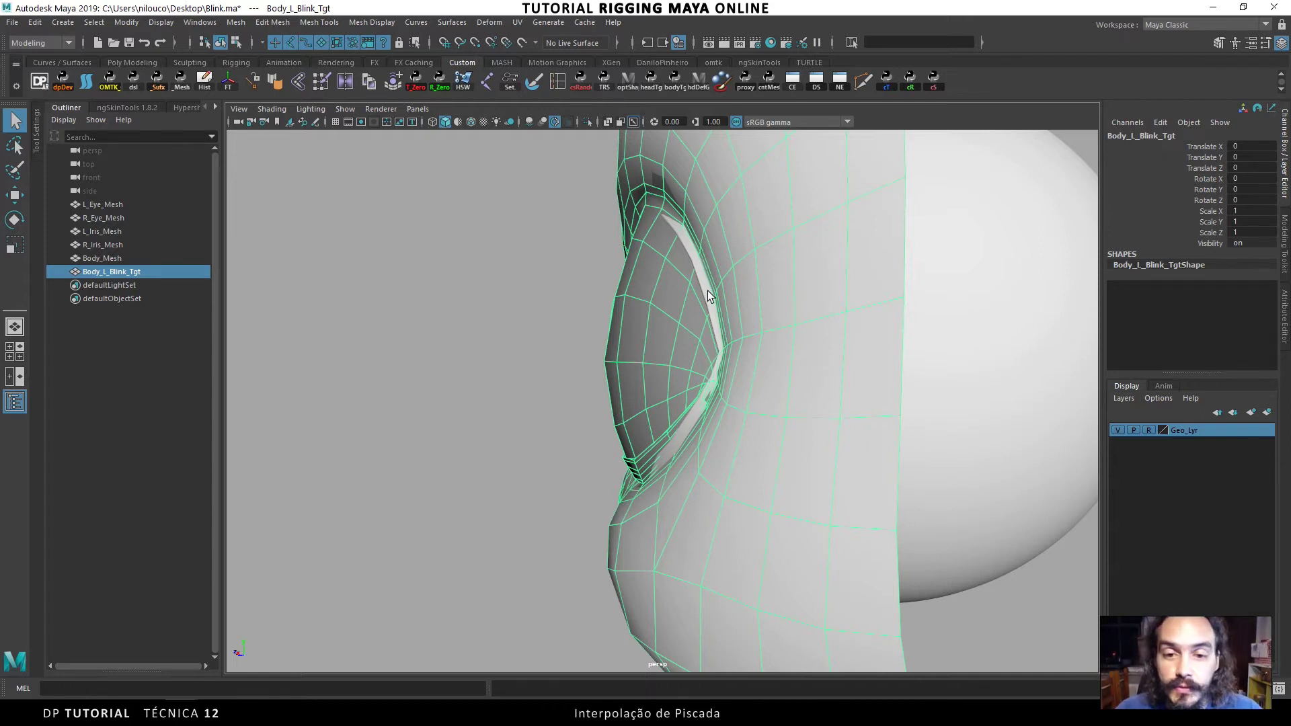
pyautogui.keyDown('alt'); pyautogui.moveTo(707, 290); pyautogui.dragTo(782, 256); pyautogui.keyUp('alt')
pyautogui.press('w')
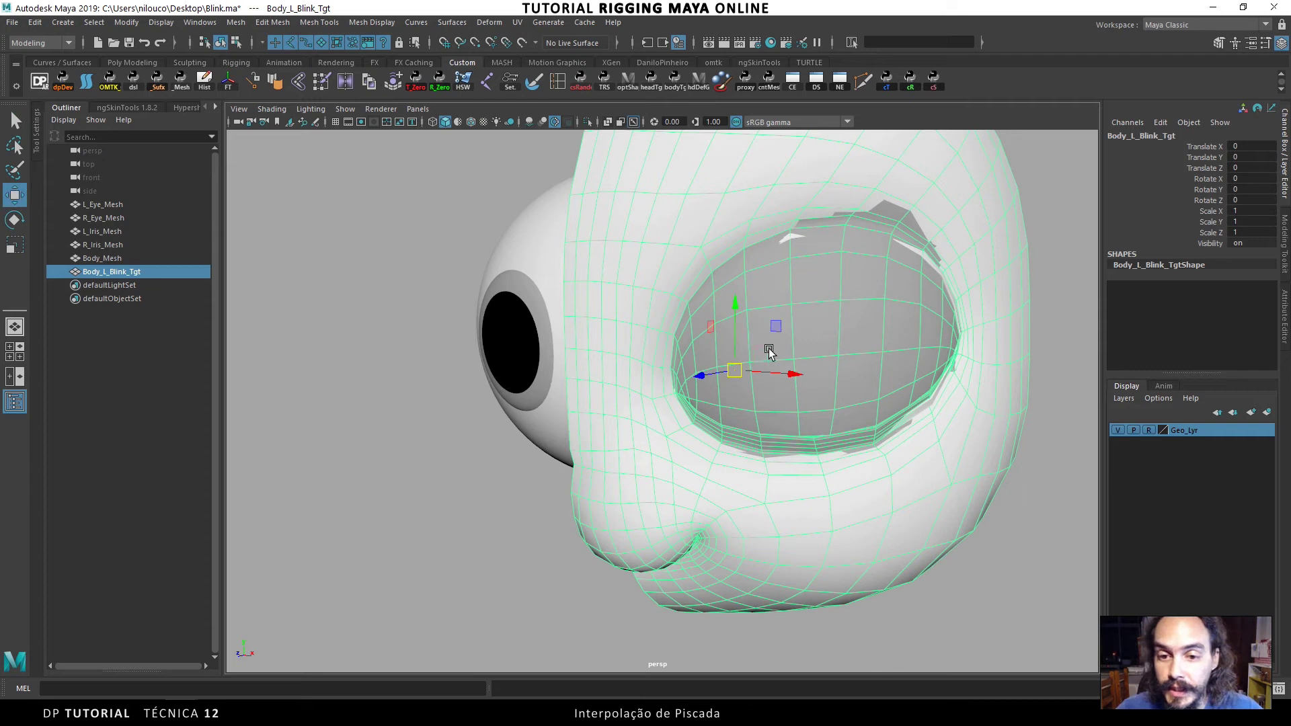
pyautogui.keyDown('alt'); pyautogui.moveTo(769, 352); pyautogui.dragTo(787, 303); pyautogui.keyUp('alt')
pyautogui.keyDown('alt'); pyautogui.moveTo(793, 326); pyautogui.dragTo(680, 330, button='right'); pyautogui.keyUp('alt')
pyautogui.keyDown('alt'); pyautogui.moveTo(680, 330); pyautogui.dragTo(733, 348); pyautogui.keyUp('alt')
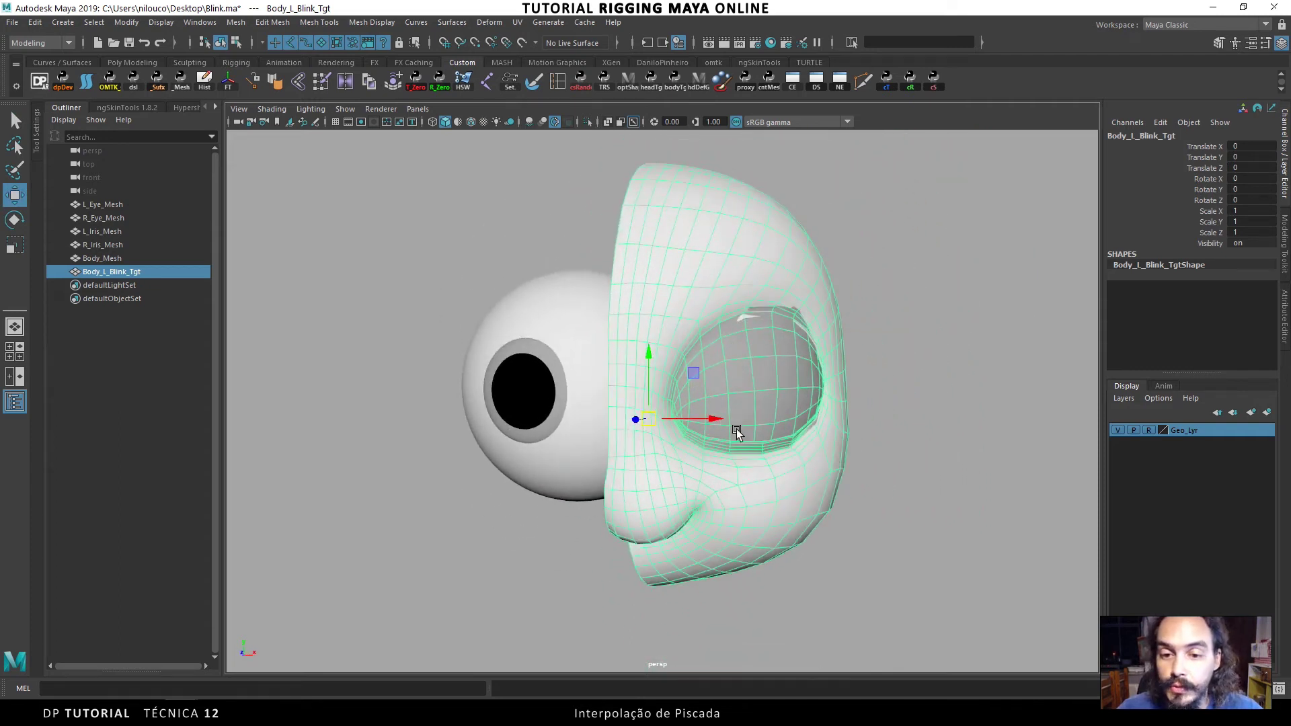
pyautogui.moveTo(723, 413); pyautogui.dragTo(986, 412)
pyautogui.keyDown('alt'); pyautogui.moveTo(885, 390); pyautogui.dragTo(829, 380, button='middle'); pyautogui.keyUp('alt')
pyautogui.keyDown('alt'); pyautogui.moveTo(829, 381); pyautogui.dragTo(812, 284); pyautogui.keyUp('alt')
pyautogui.click(746, 302)
pyautogui.click(876, 327)
pyautogui.moveTo(877, 399); pyautogui.dragTo(1019, 405)
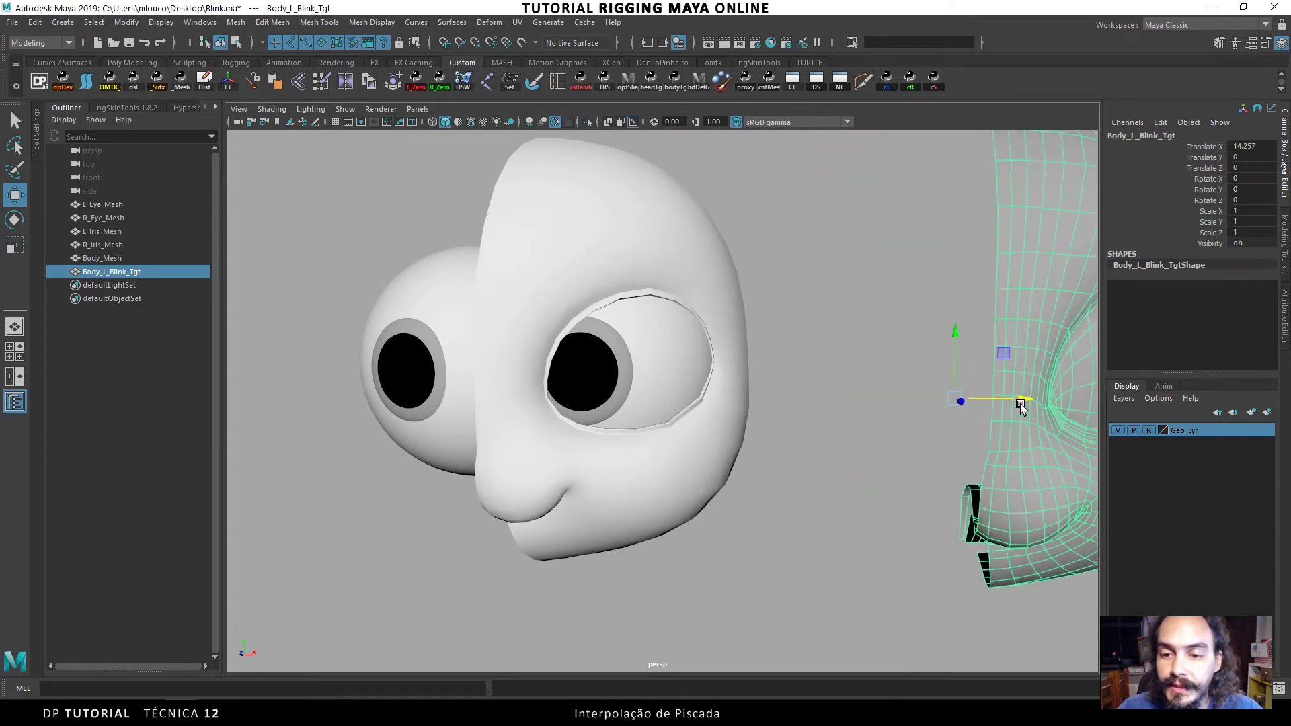
# Create a blend shape on Body_Mesh using Body_L_Blink_Tgt as its target
pyautogui.keyDown('alt'); pyautogui.moveTo(894, 376); pyautogui.dragTo(764, 366); pyautogui.keyUp('alt')
pyautogui.keyDown('alt'); pyautogui.moveTo(763, 366); pyautogui.dragTo(617, 330, button='right'); pyautogui.keyUp('alt')
pyautogui.keyDown('shift'); pyautogui.click(616, 329); pyautogui.keyUp('shift')
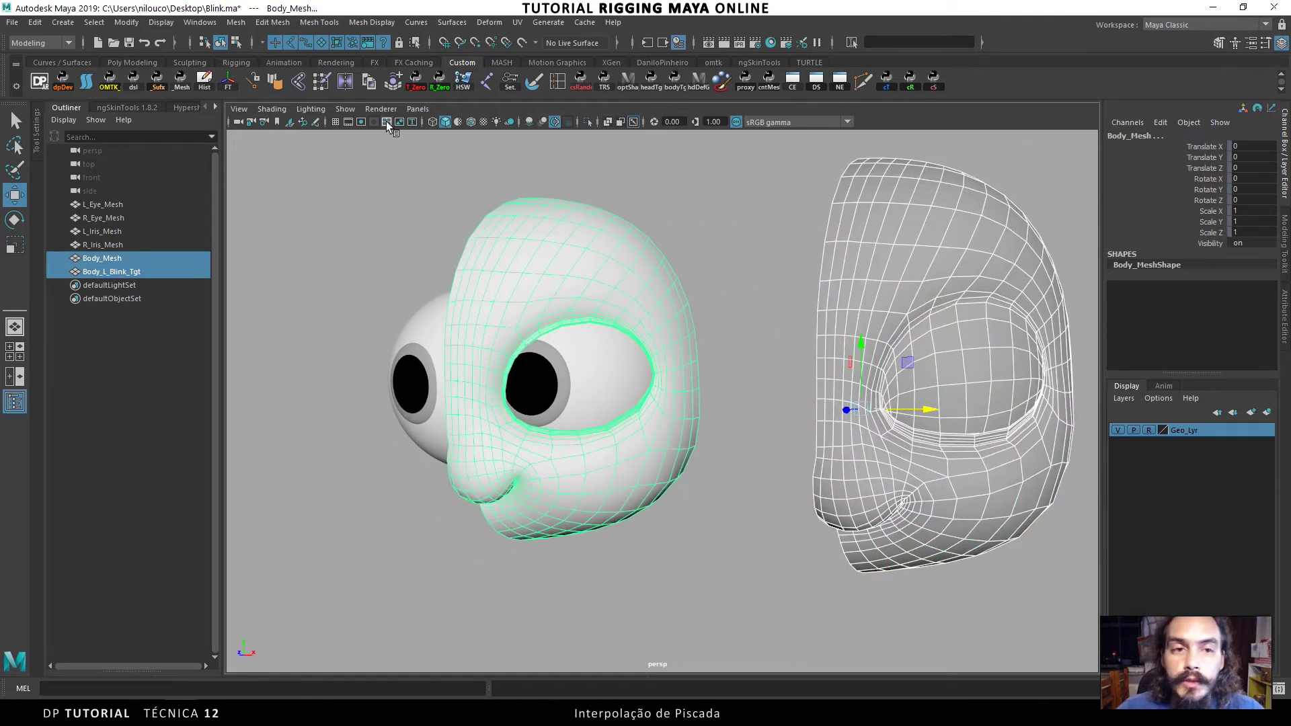
pyautogui.click(490, 22)
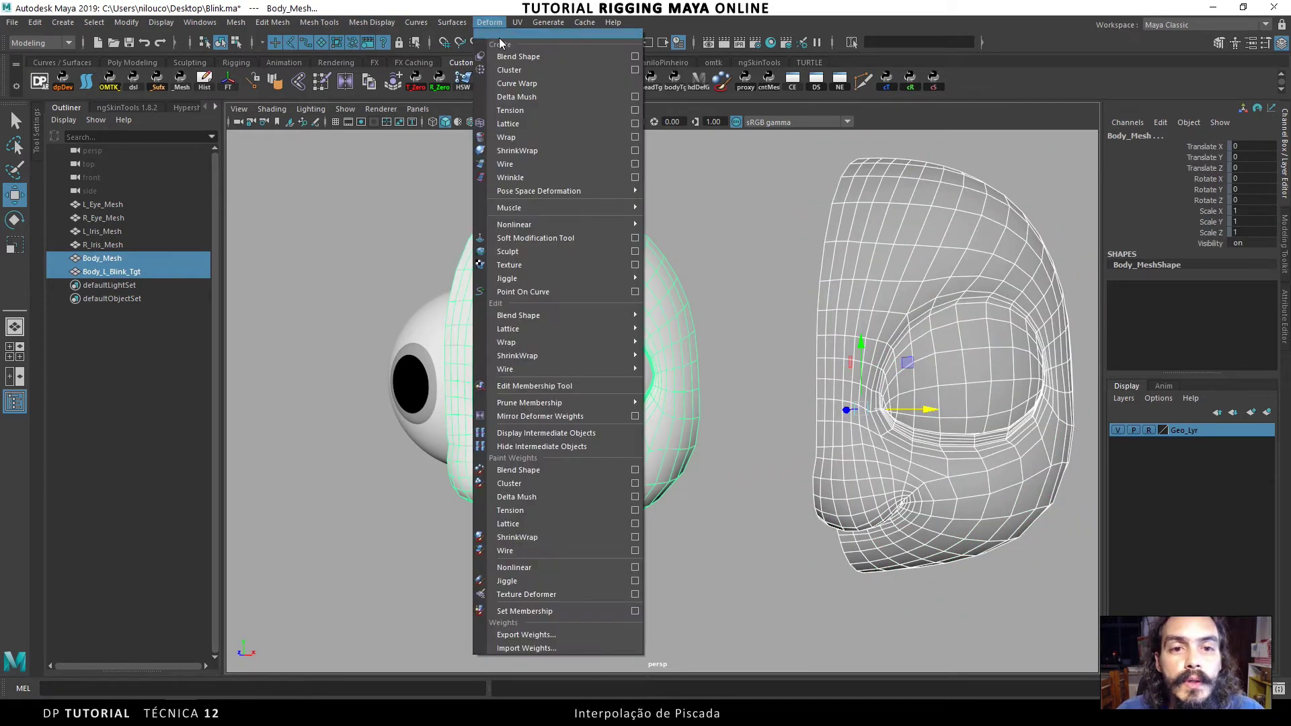
pyautogui.click(518, 55)
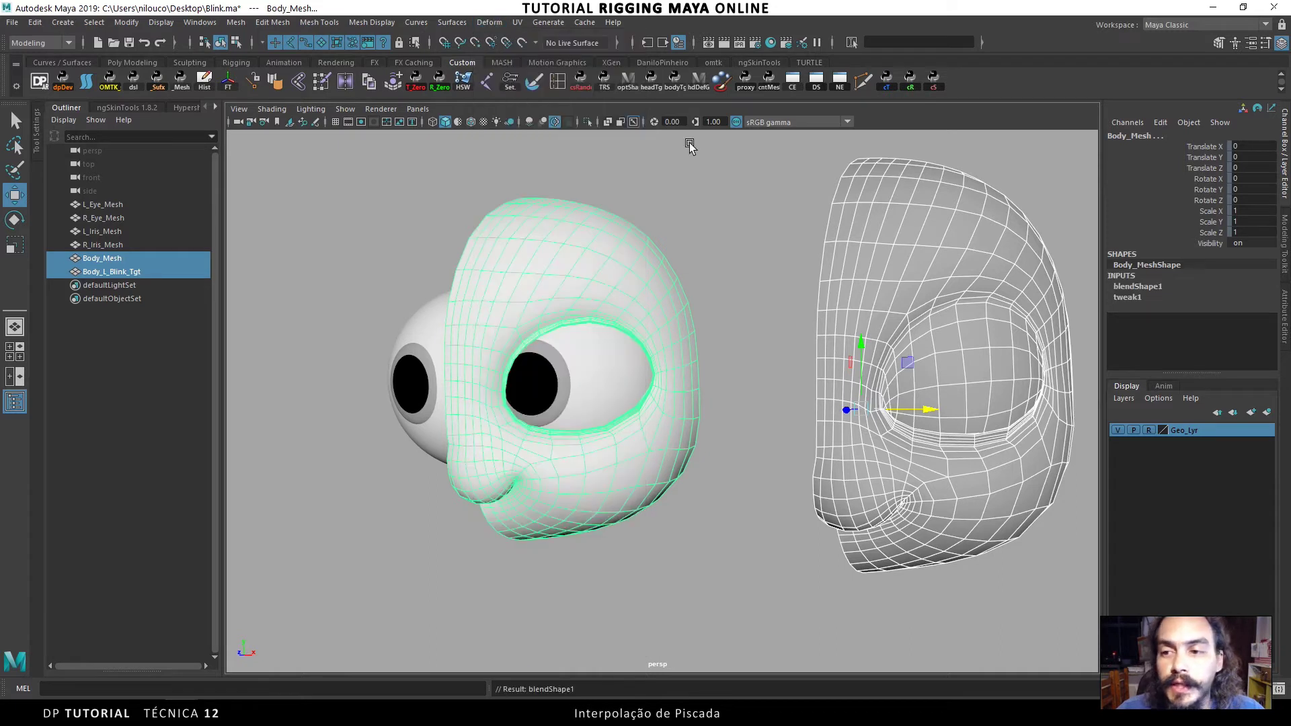
# Test the blink on Body_Mesh by scrubbing the Body_L_Blink_Tgt weight of the blend shape
pyautogui.click(1141, 286)
pyautogui.click(1197, 308)
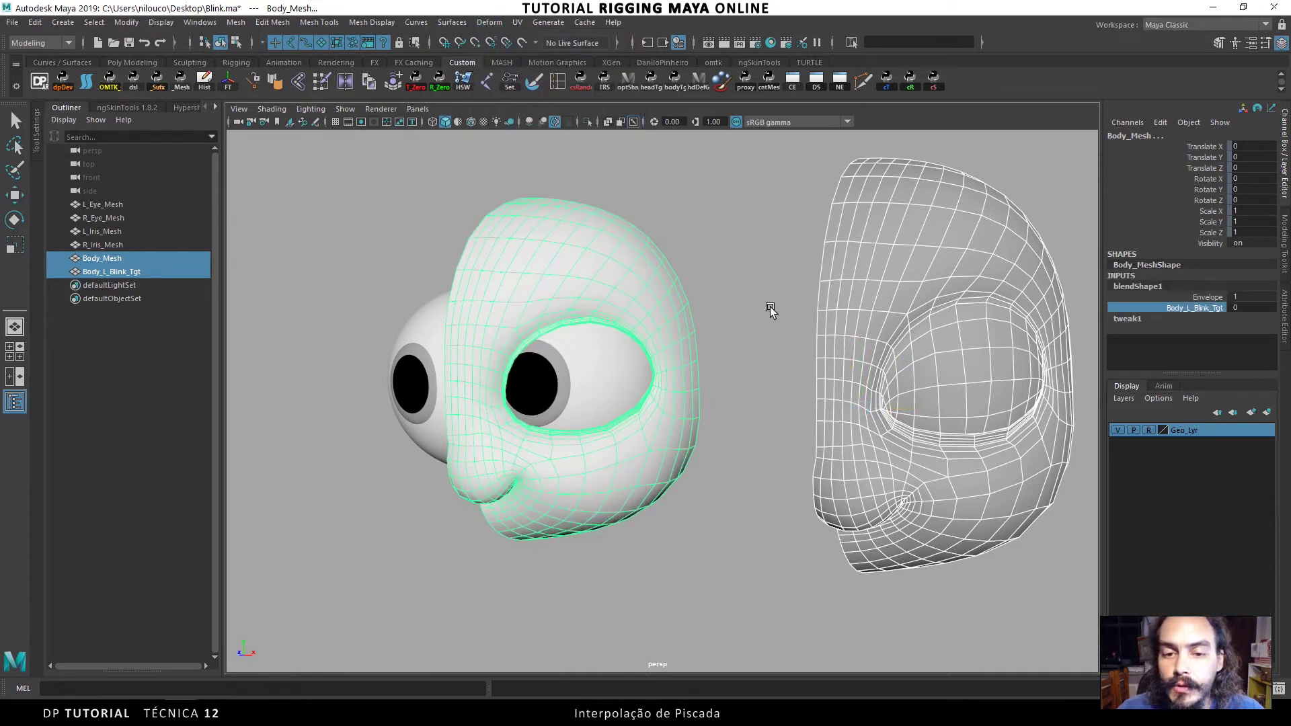
pyautogui.scroll(2, 769, 307)
pyautogui.moveTo(717, 294); pyautogui.dragTo(797, 282, button='middle')
pyautogui.keyDown('alt'); pyautogui.moveTo(665, 340); pyautogui.dragTo(818, 326); pyautogui.keyUp('alt')
pyautogui.moveTo(818, 325); pyautogui.dragTo(707, 304, button='middle')
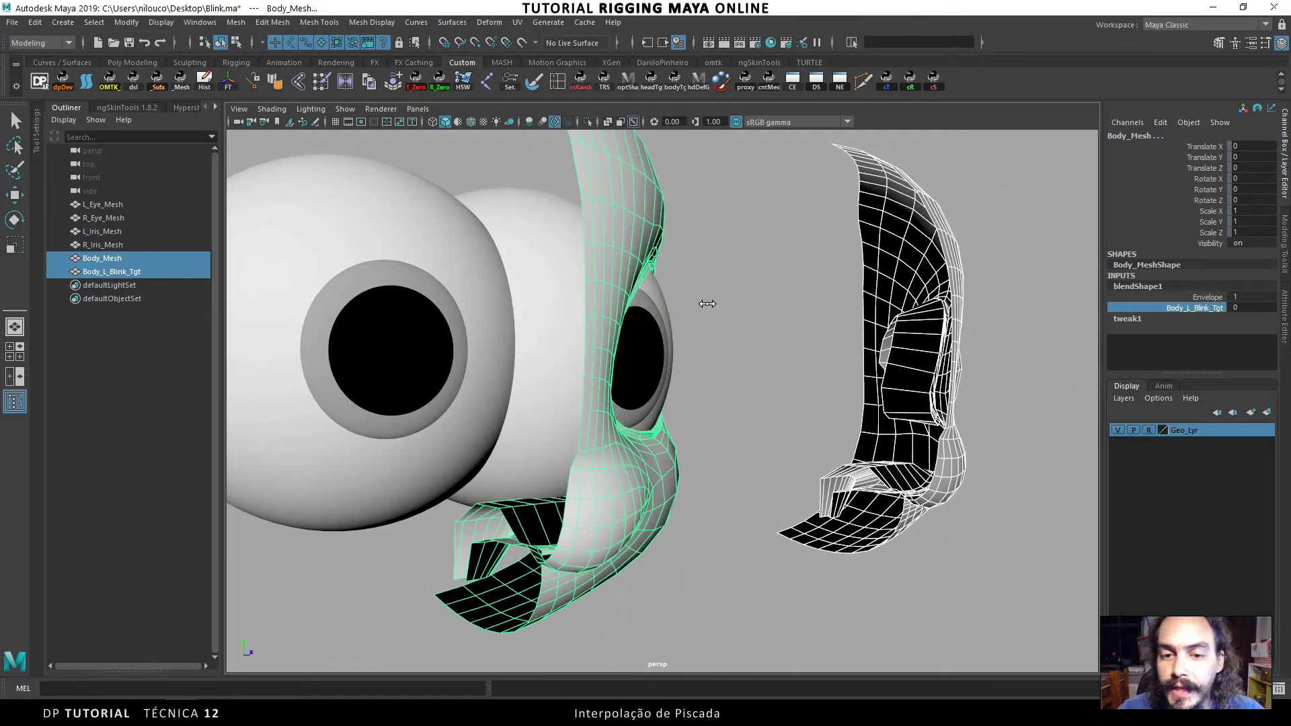
# Examine in wireframe how the eyelid travels past the eyeball while scrubbing the blink weight, and return to shaded display
pyautogui.press('4')
pyautogui.keyDown('alt'); pyautogui.moveTo(707, 306); pyautogui.dragTo(716, 299); pyautogui.keyUp('alt')
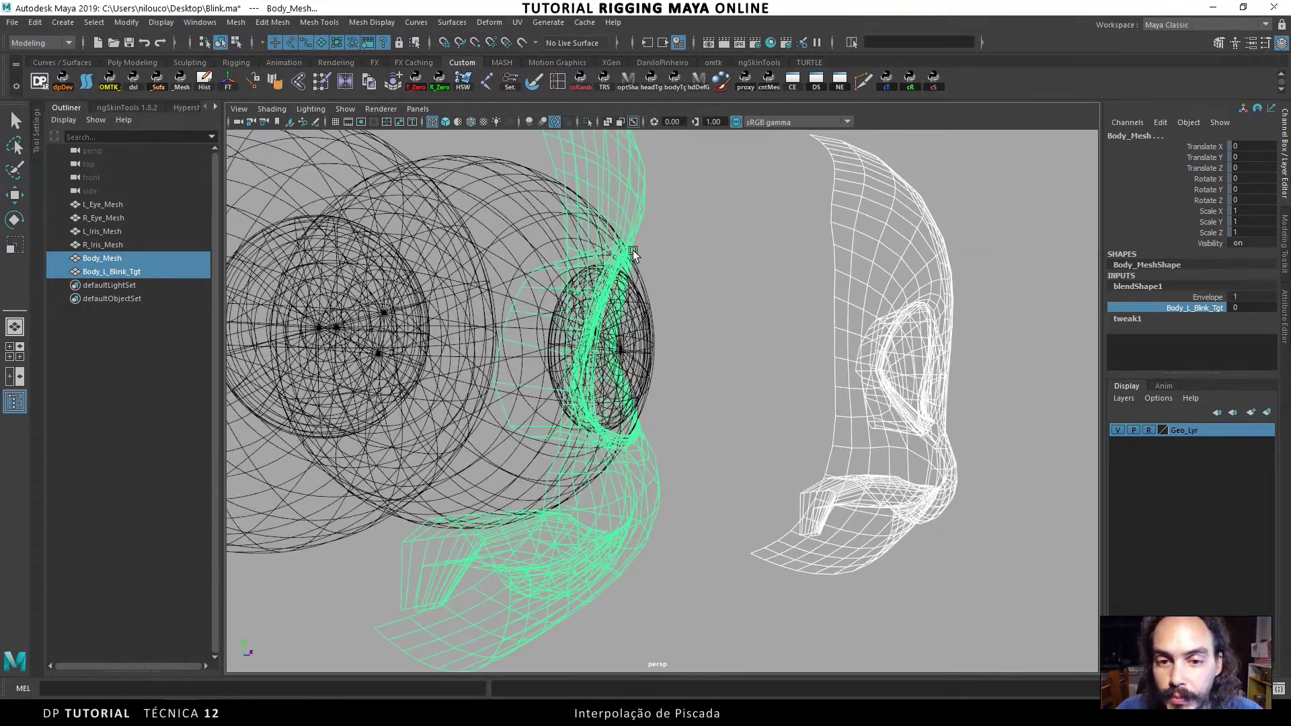
pyautogui.moveTo(662, 334)
pyautogui.mouseDown(button='middle')
pyautogui.moveTo(740, 332)
pyautogui.moveTo(655, 324)
pyautogui.mouseUp(button='middle')
pyautogui.moveTo(755, 341)
pyautogui.keyDown('alt'); pyautogui.mouseDown()
pyautogui.moveTo(729, 293)
pyautogui.moveTo(635, 298)
pyautogui.moveTo(645, 279)
pyautogui.moveTo(661, 306)
pyautogui.mouseUp(); pyautogui.keyUp('alt')
pyautogui.press('5')
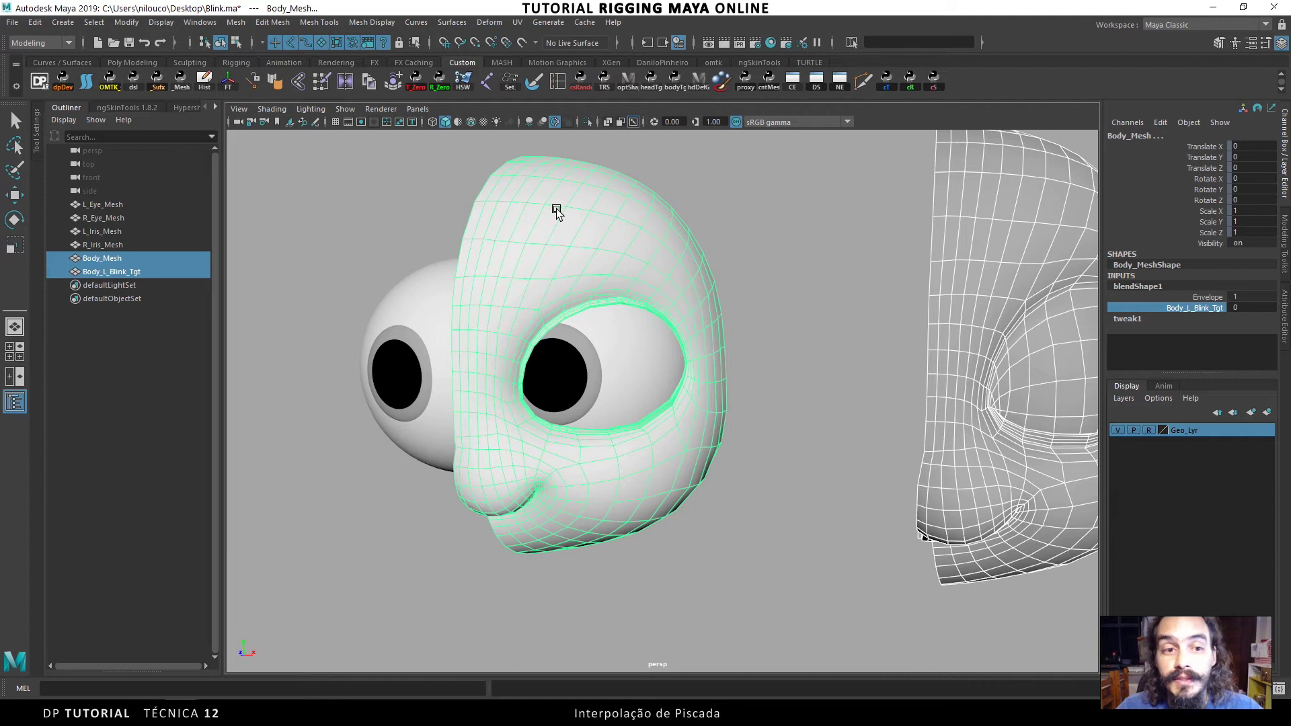
pyautogui.keyDown('alt'); pyautogui.moveTo(687, 279); pyautogui.dragTo(686, 298, button='middle'); pyautogui.keyUp('alt')
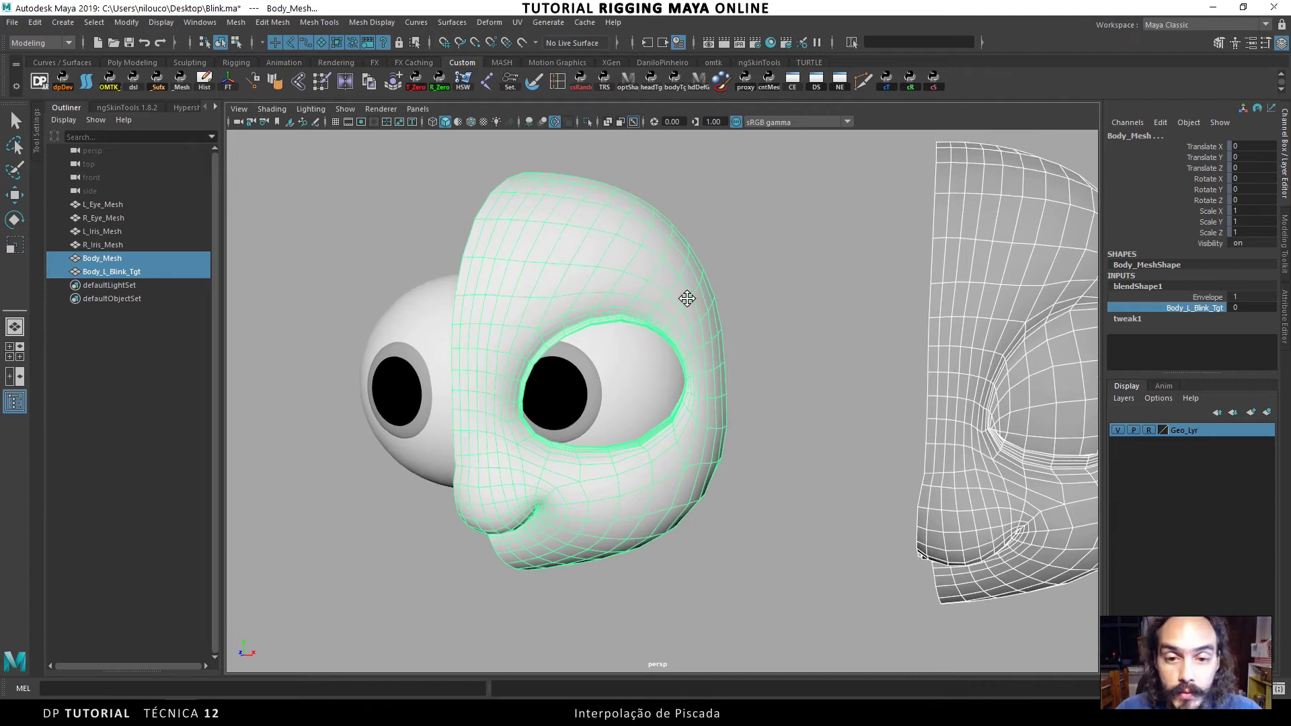
pyautogui.moveTo(687, 298)
pyautogui.keyDown('alt'); pyautogui.mouseDown()
pyautogui.moveTo(654, 320)
pyautogui.moveTo(605, 306)
pyautogui.moveTo(665, 306)
pyautogui.mouseUp(); pyautogui.keyUp('alt')
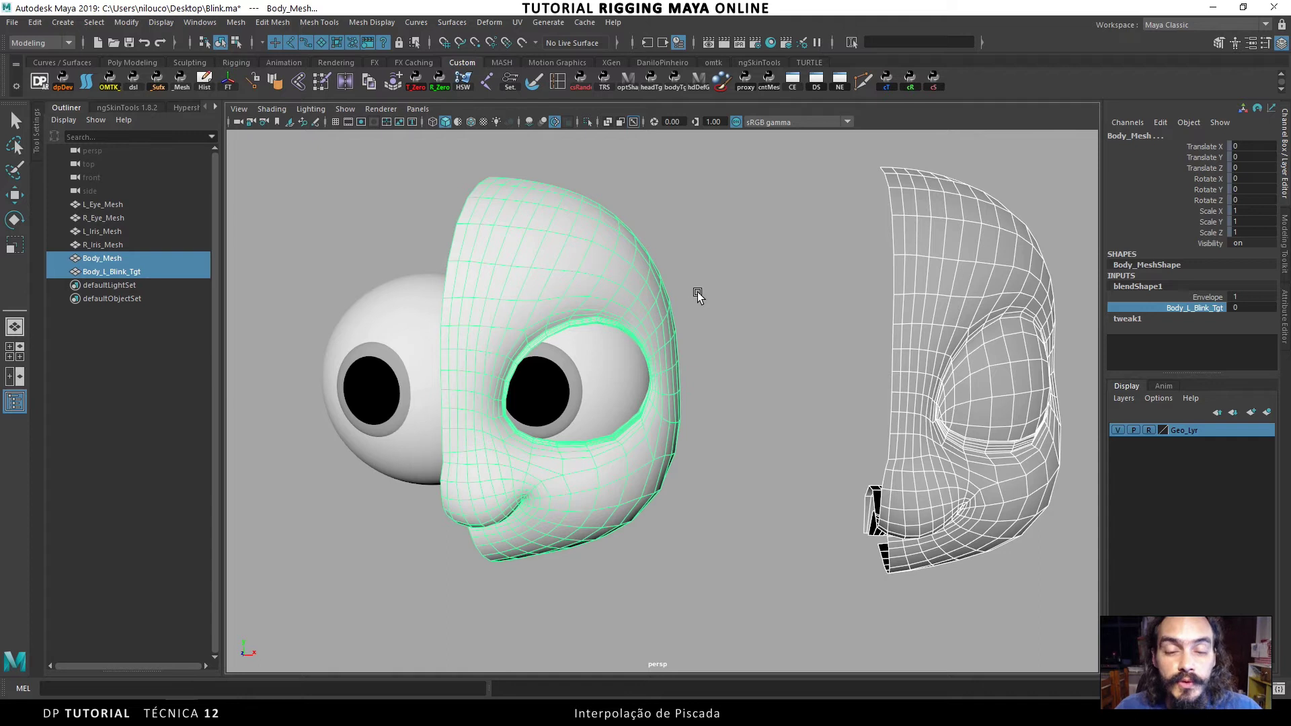
# Select only Body_Mesh and set its Body_L_Blink_Tgt blend shape weight to 0.5
pyautogui.click(704, 307)
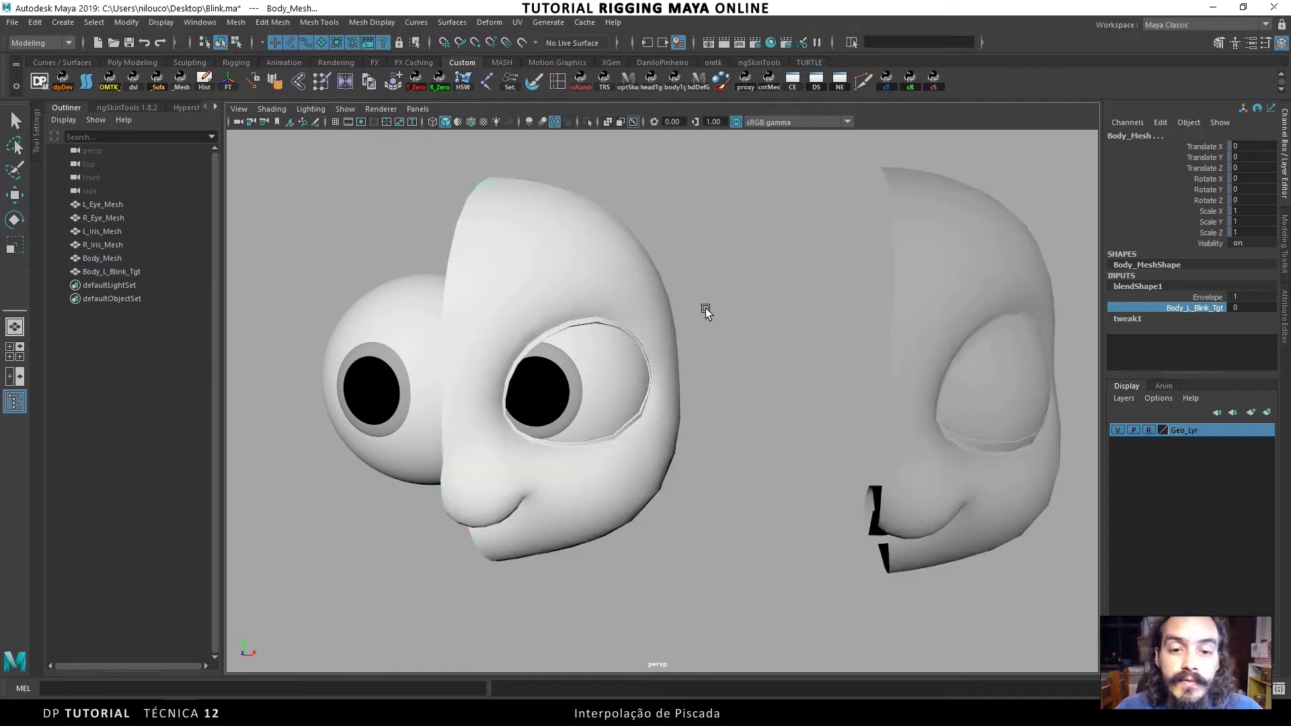
pyautogui.press('w')
pyautogui.click(619, 288)
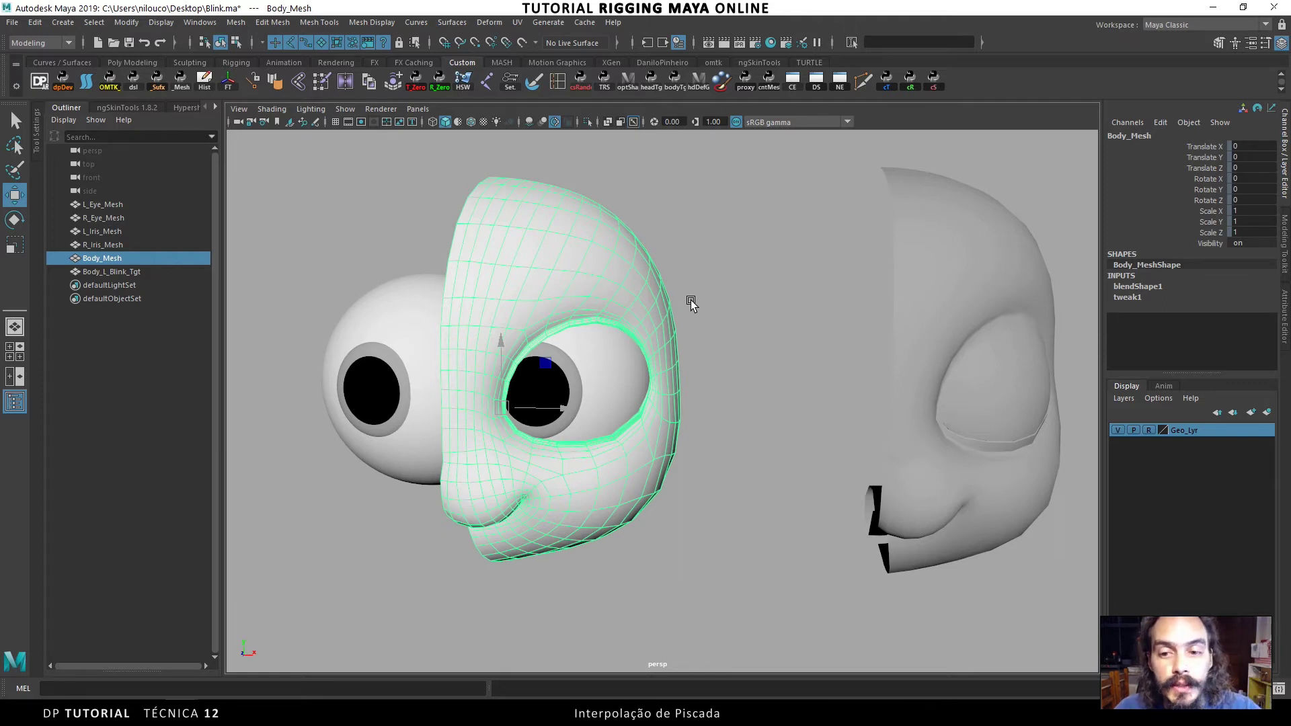
pyautogui.click(1137, 287)
pyautogui.scroll(4, 771, 311)
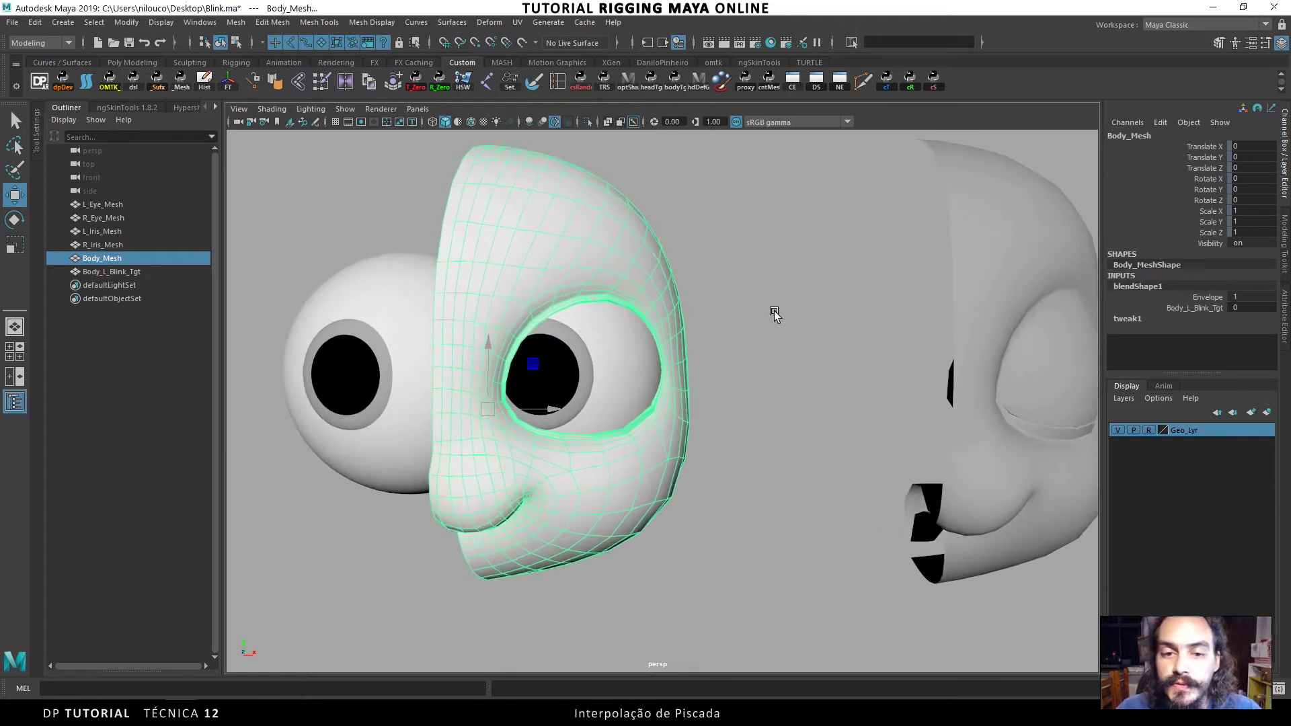
pyautogui.click(1194, 307)
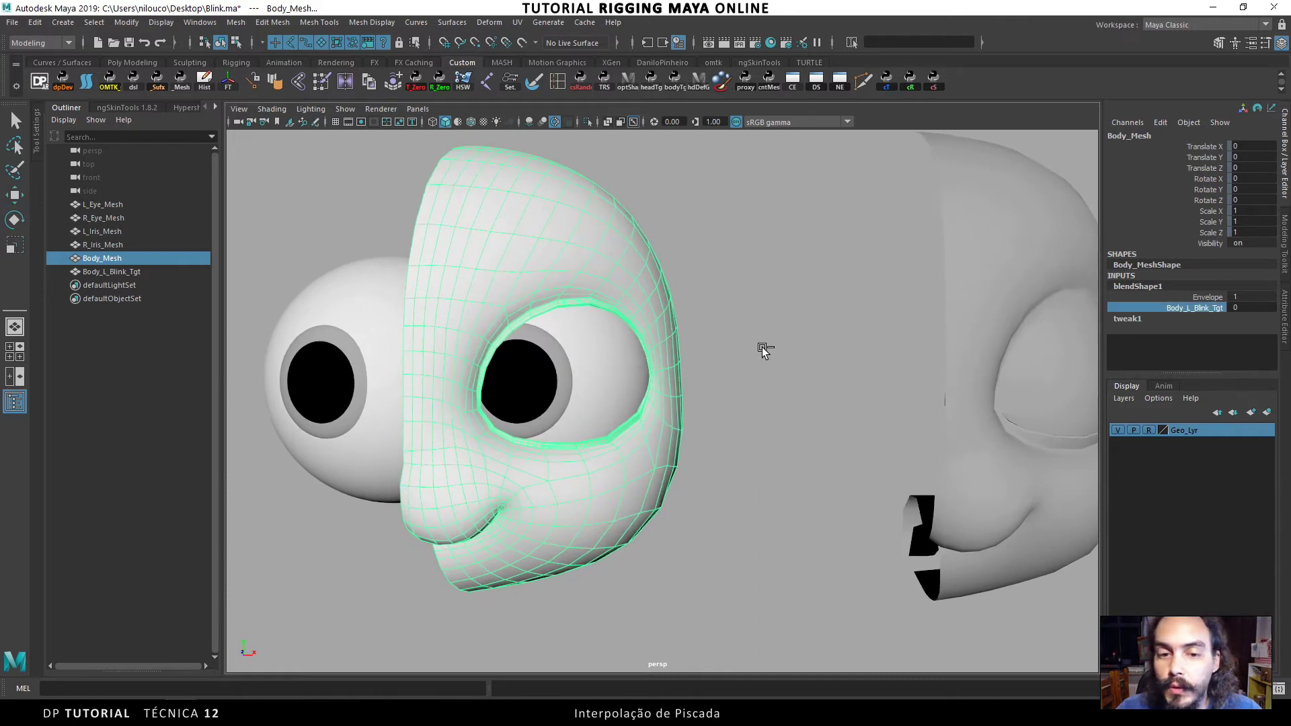
pyautogui.moveTo(763, 348); pyautogui.dragTo(928, 336, button='middle')
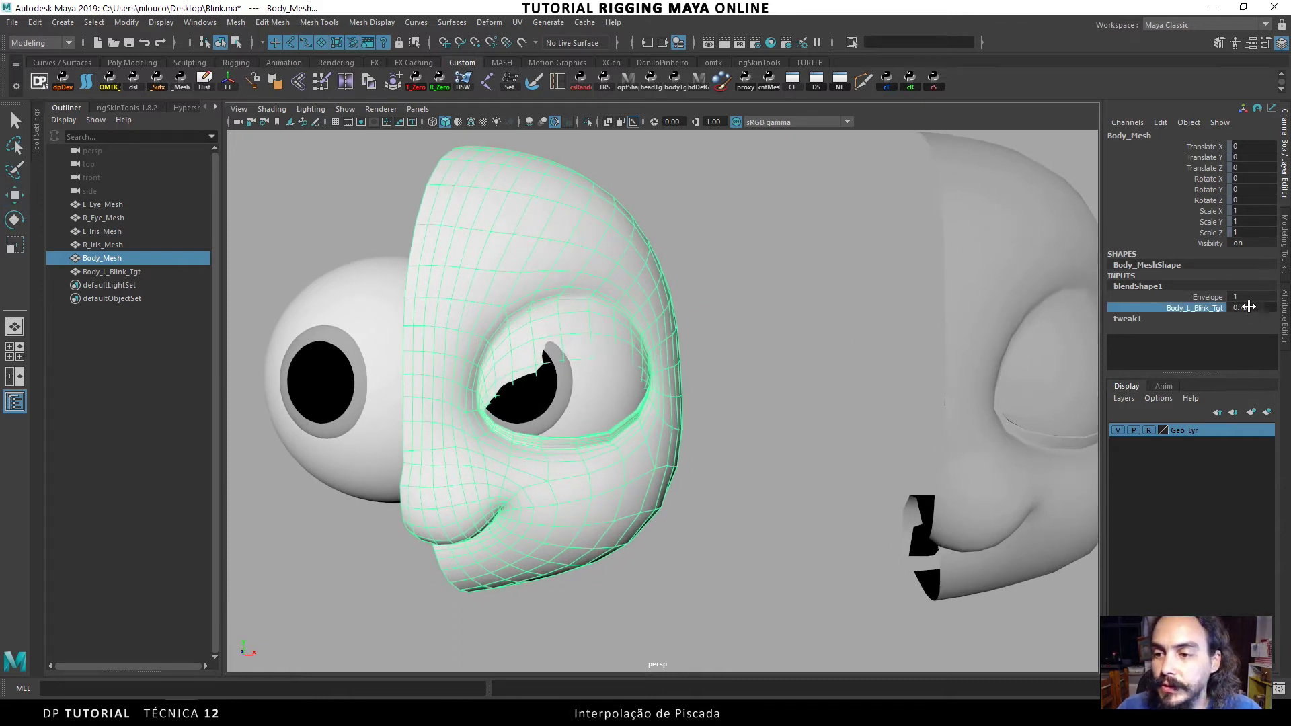
pyautogui.click(1249, 307)
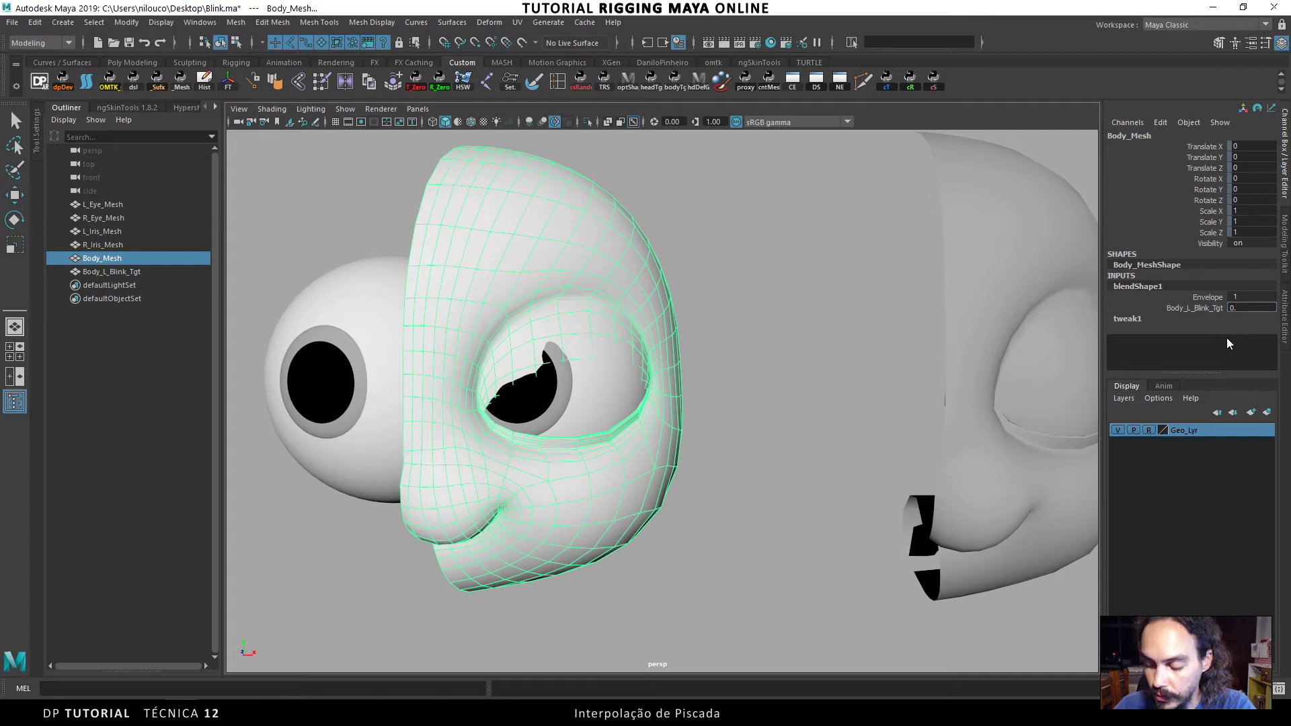
pyautogui.write('0.5')
pyautogui.press('Return')
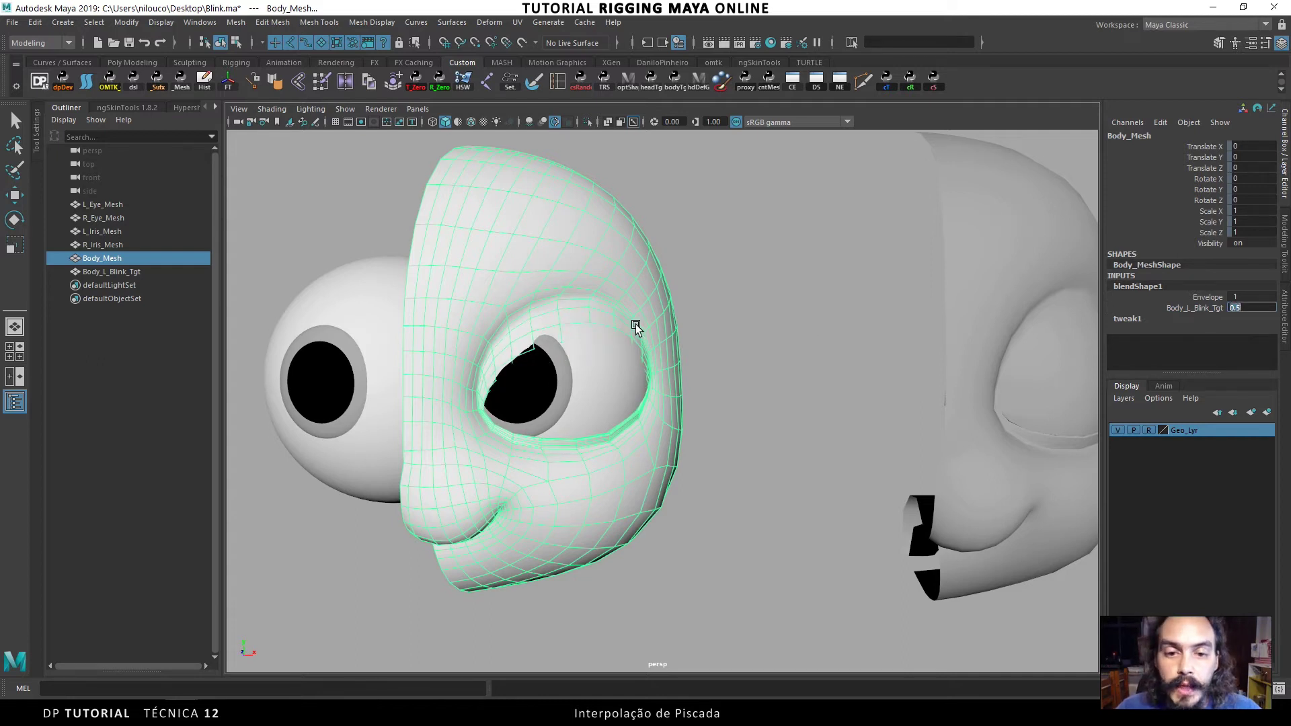
# Duplicate Body_Mesh in its half-closed blink pose and hide the original Body_Mesh
pyautogui.keyDown('alt'); pyautogui.moveTo(634, 326); pyautogui.dragTo(793, 346); pyautogui.keyUp('alt')
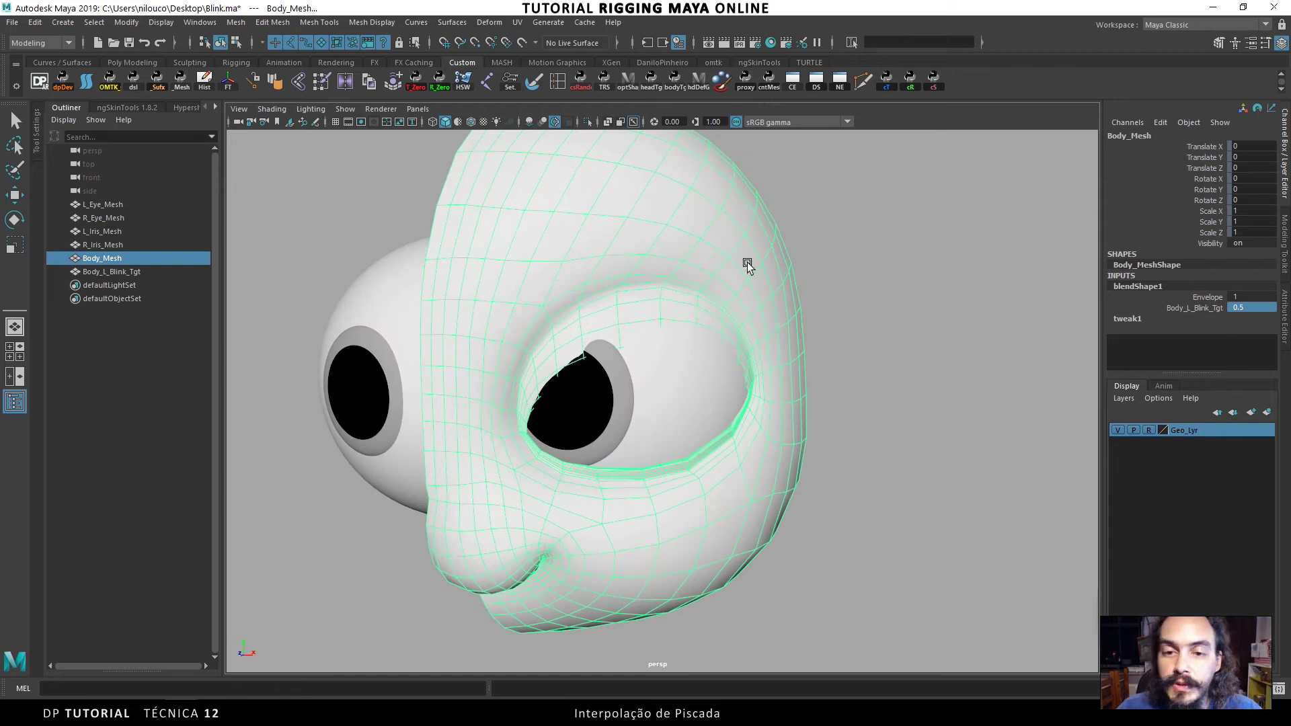
pyautogui.press('w')
pyautogui.keyDown('alt'); pyautogui.moveTo(719, 287); pyautogui.dragTo(671, 251); pyautogui.keyUp('alt')
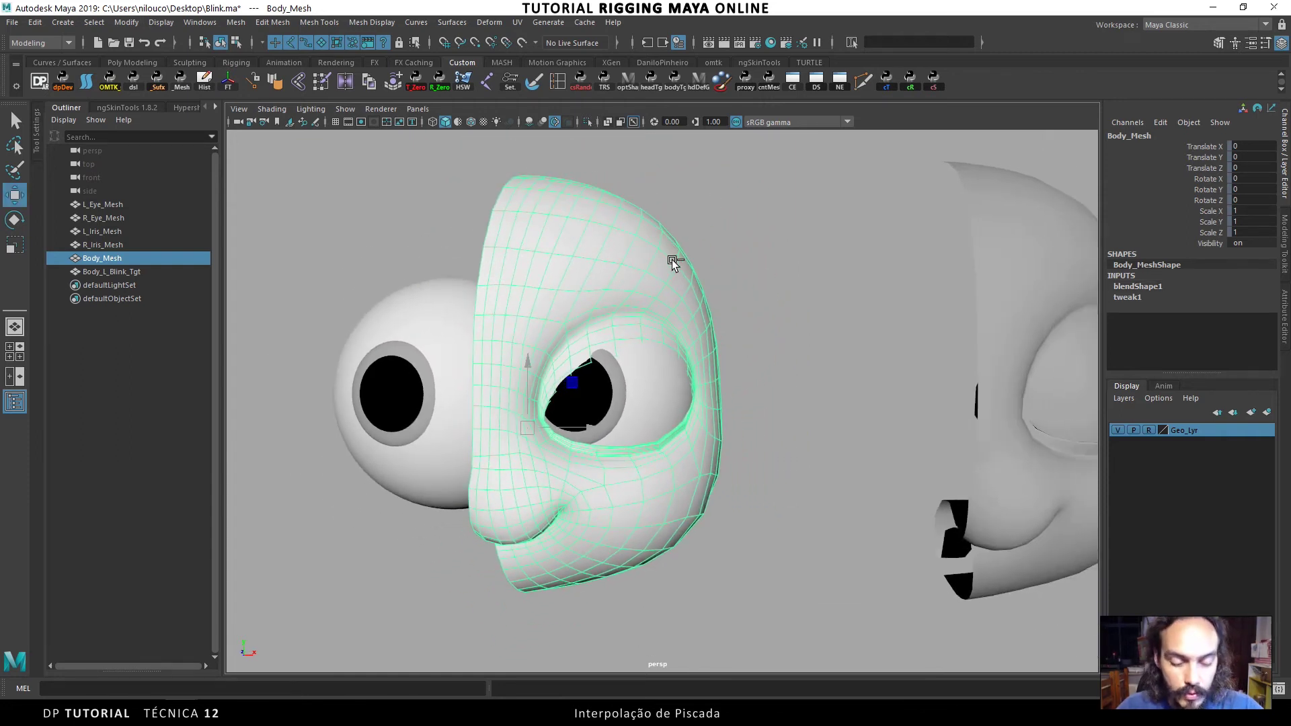
pyautogui.hotkey('ctrl', 'd')
pyautogui.keyDown('alt'); pyautogui.moveTo(680, 305); pyautogui.dragTo(701, 322); pyautogui.keyUp('alt')
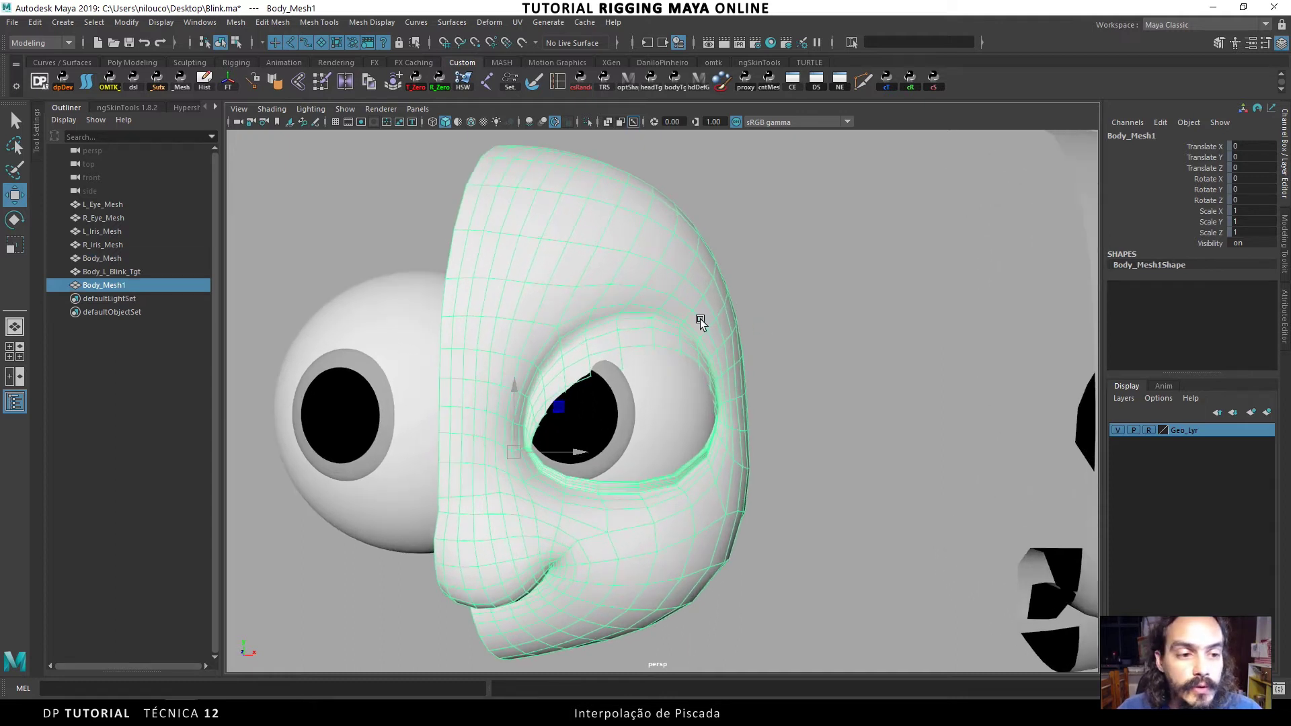
pyautogui.click(141, 260)
pyautogui.hotkey('ctrl', 'h')
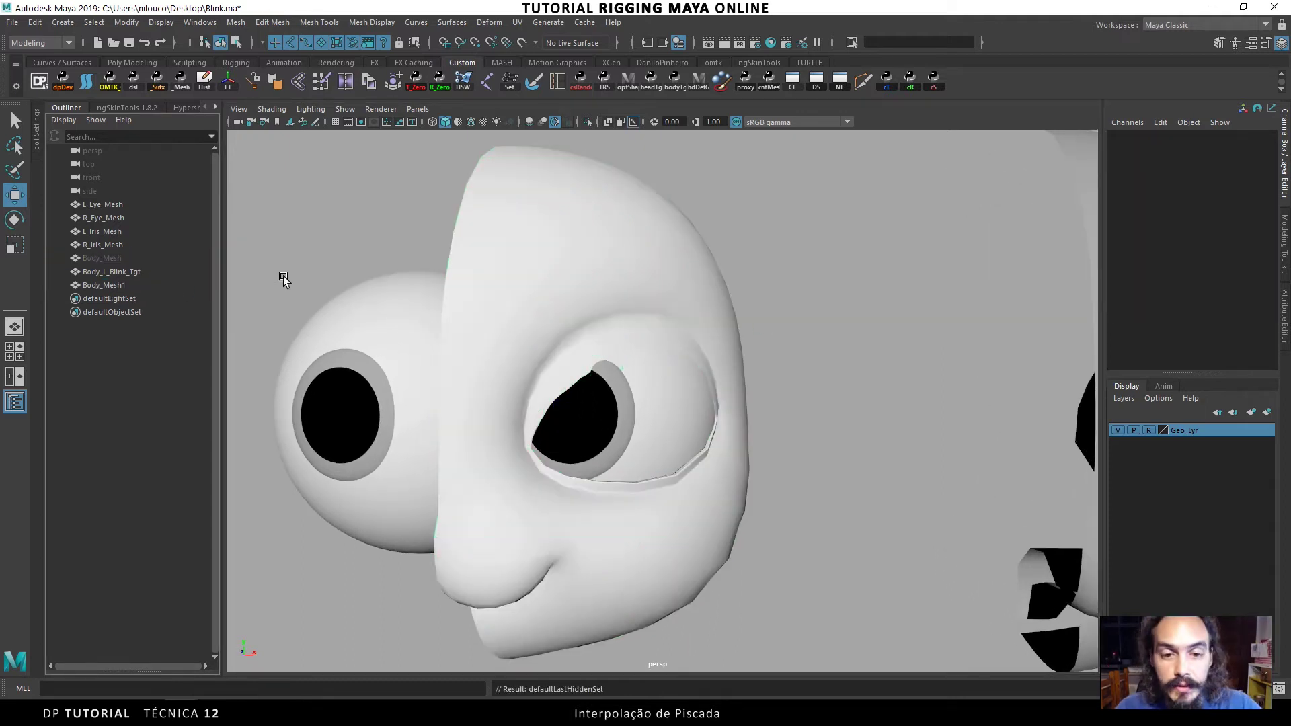
# Assign the default material of initialShadingGroup to the duplicated head mesh
pyautogui.click(571, 249)
pyautogui.keyDown('alt'); pyautogui.moveTo(646, 253); pyautogui.dragTo(666, 256); pyautogui.keyUp('alt')
pyautogui.moveTo(662, 244)
pyautogui.mouseDown(button='right')
pyautogui.moveTo(670, 613)
pyautogui.moveTo(776, 613)
pyautogui.mouseUp(button='right')
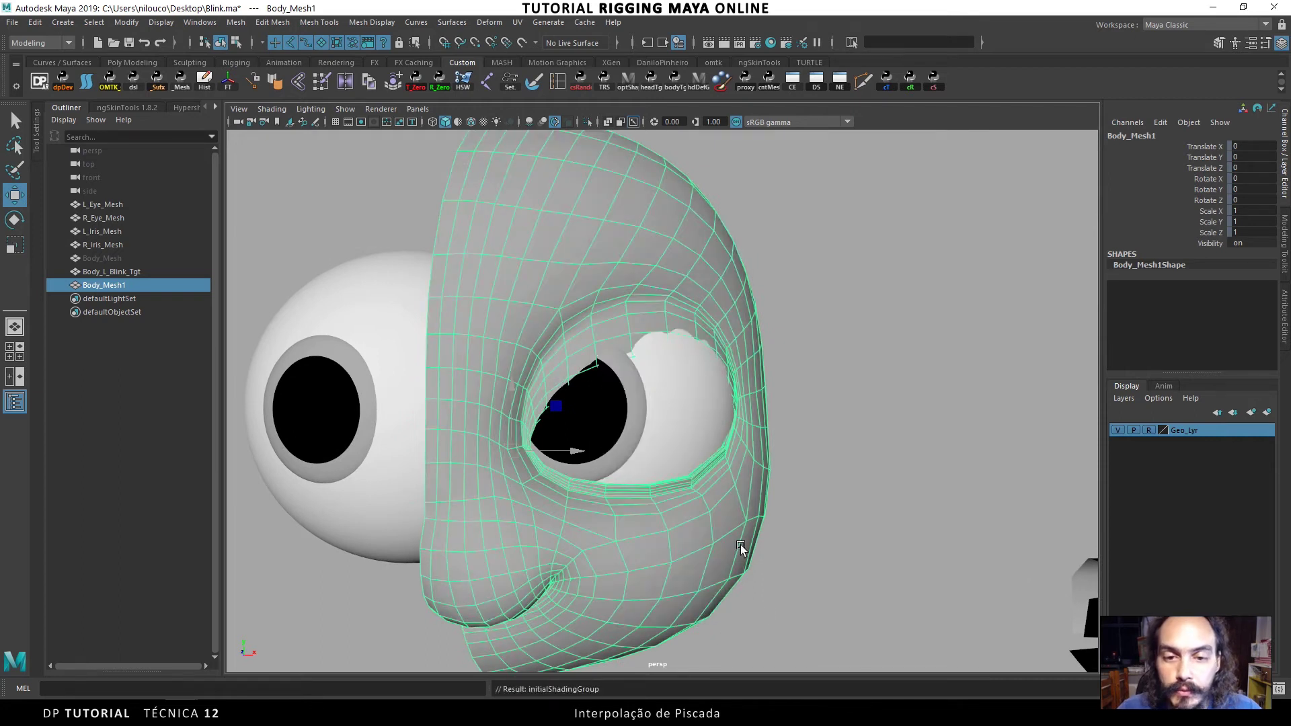
pyautogui.keyDown('alt'); pyautogui.moveTo(744, 319); pyautogui.dragTo(669, 259); pyautogui.keyUp('alt')
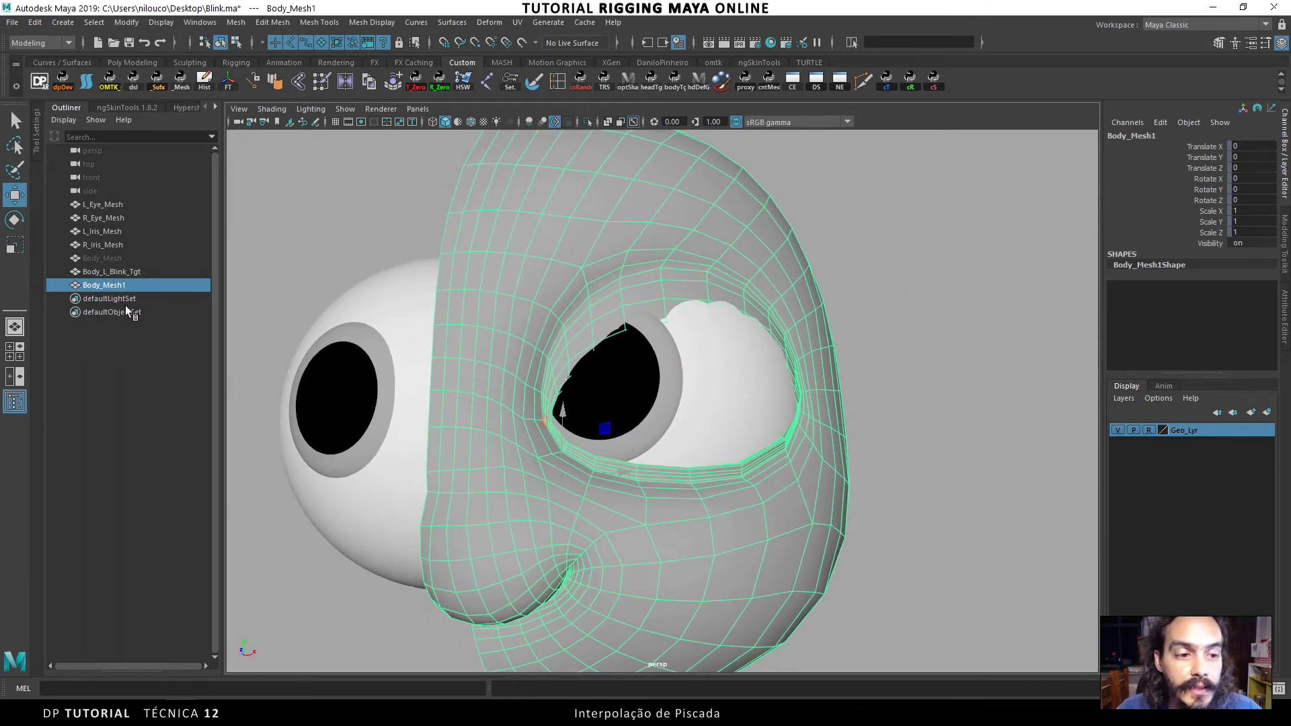
# Rename the duplicated head mesh Body_Mesh1 as Body_L_Blink_IB_05_Tgt
pyautogui.doubleClick(133, 283)
pyautogui.press('BackSpace')
pyautogui.press('BackSpace')
pyautogui.press('BackSpace')
pyautogui.press('BackSpace')
pyautogui.press('BackSpace')
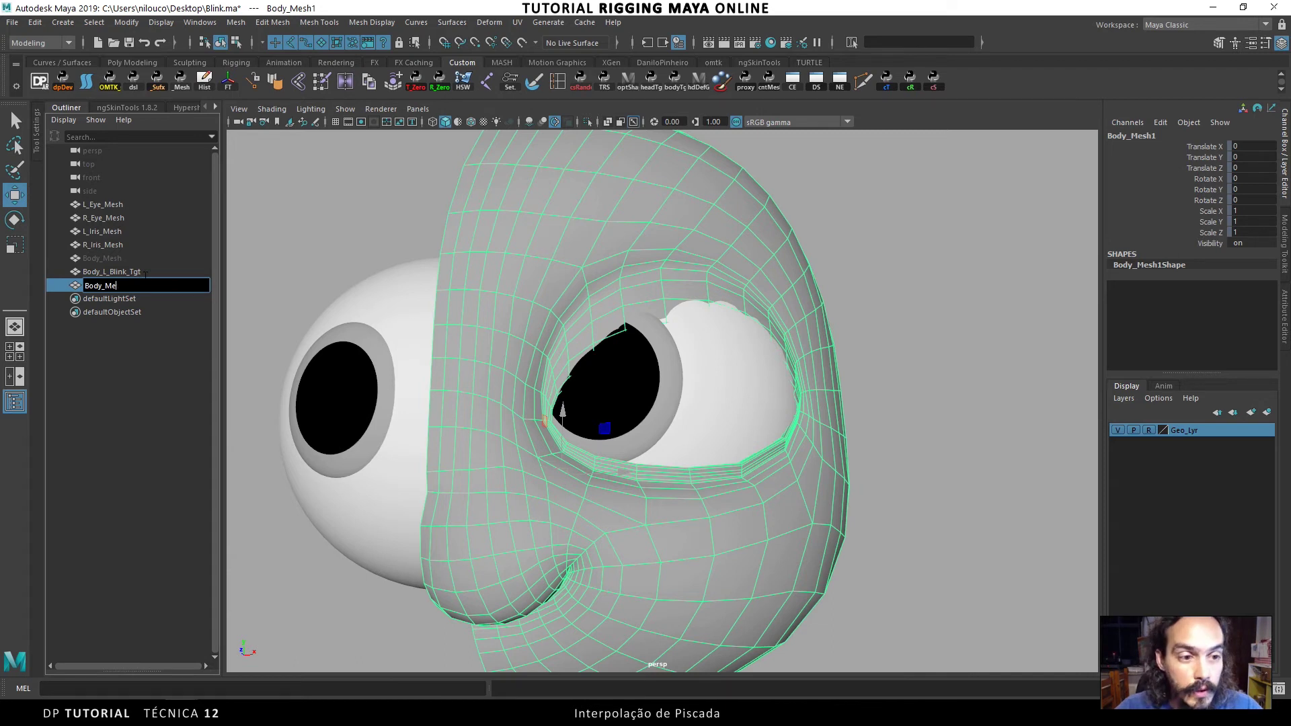
pyautogui.write('L_Blink')
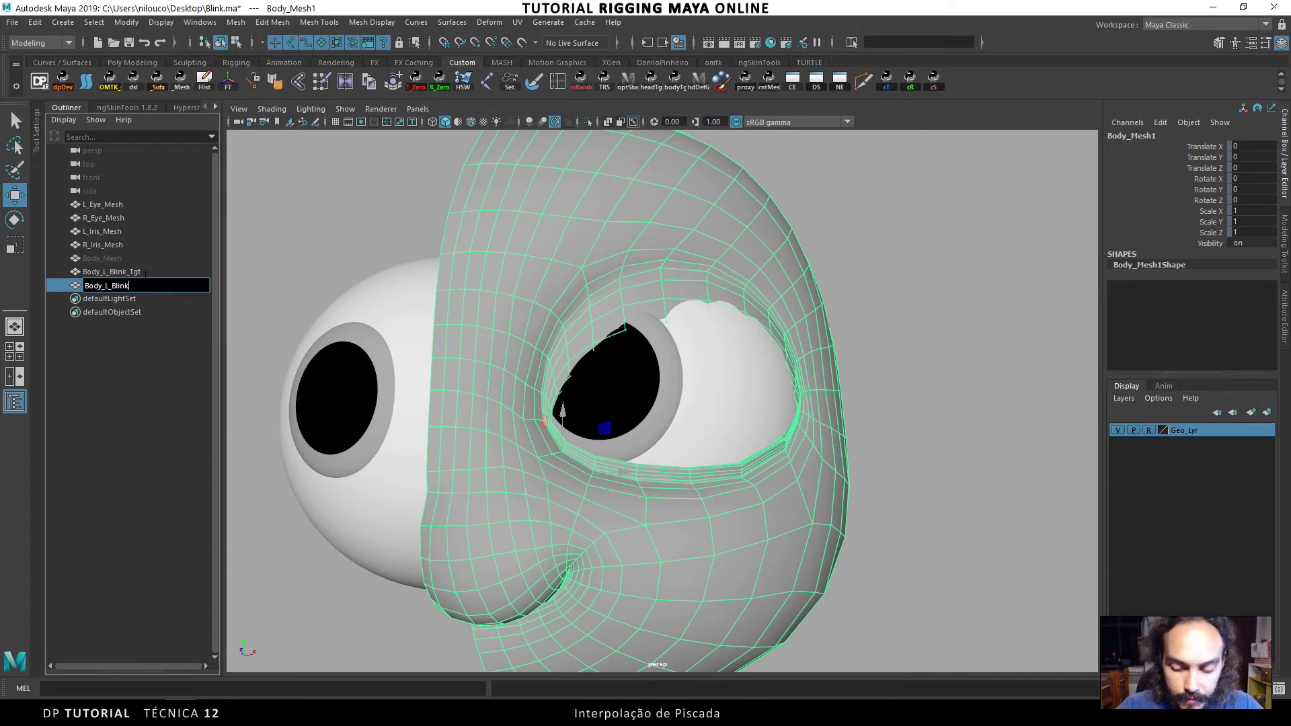
pyautogui.write('_IB')
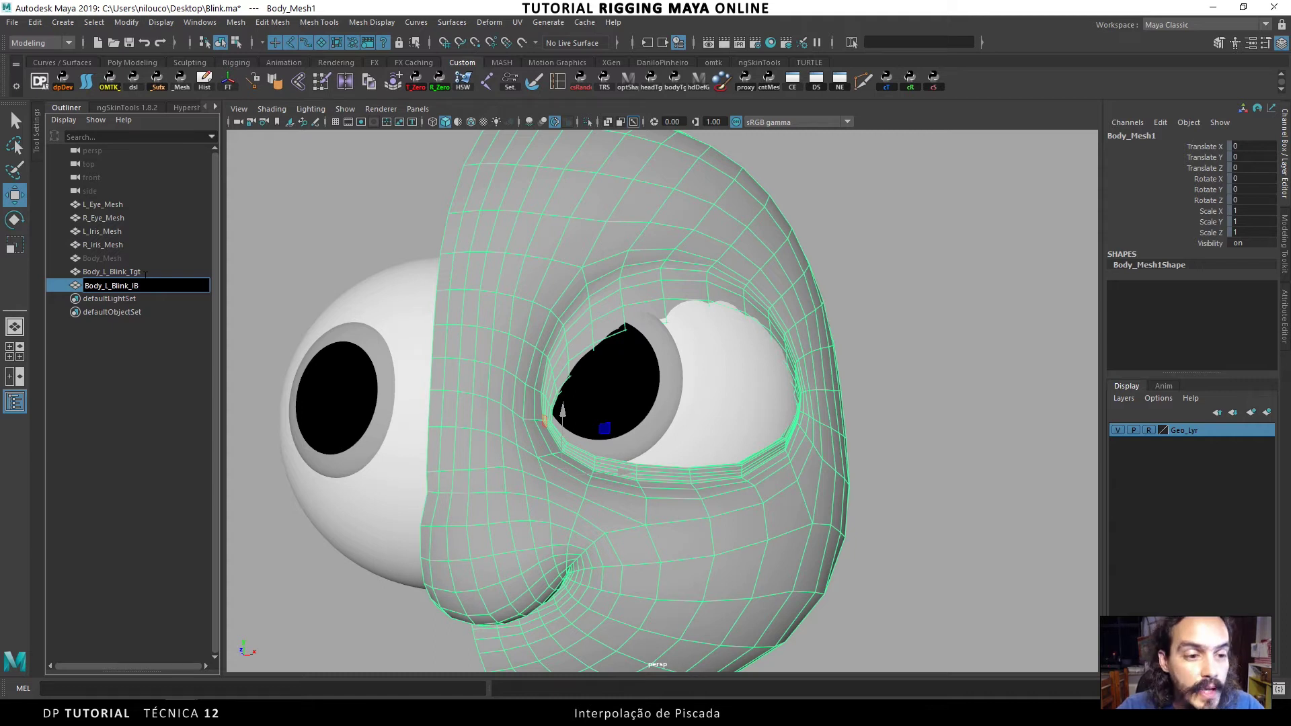
pyautogui.write('_')
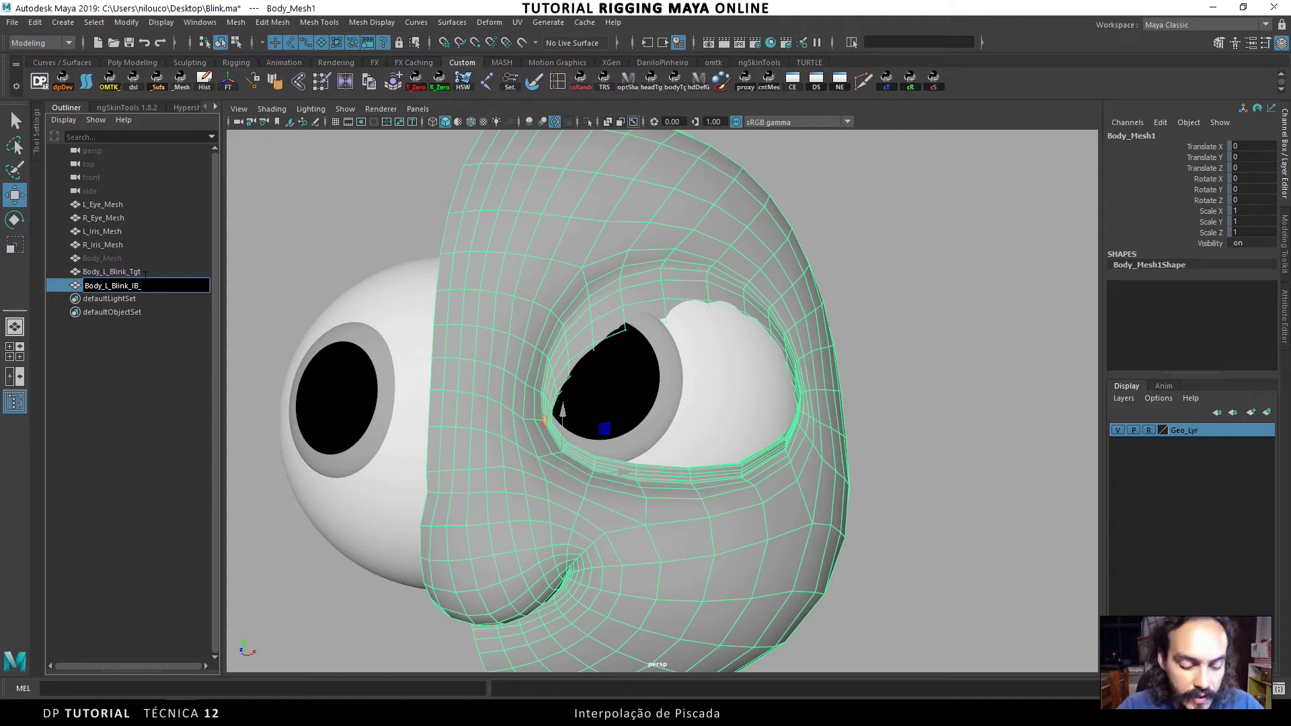
pyautogui.write('05')
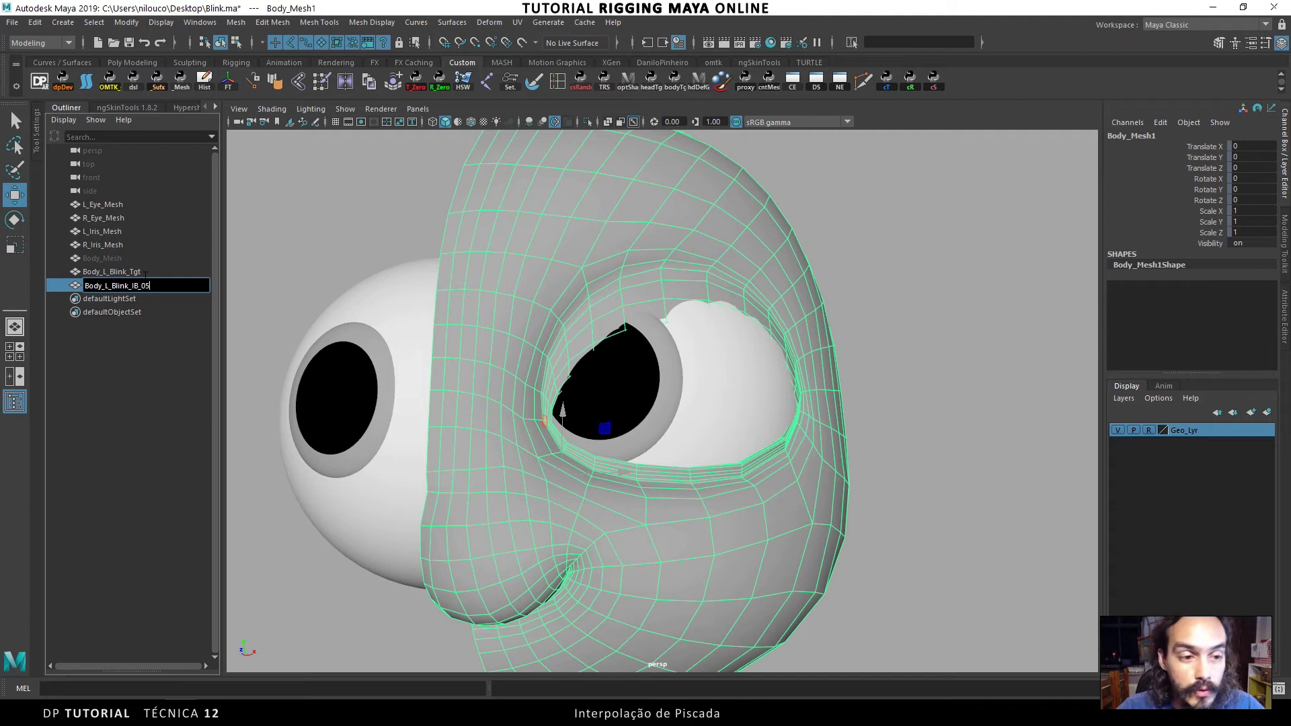
pyautogui.write('_Tgt')
pyautogui.press('Return')
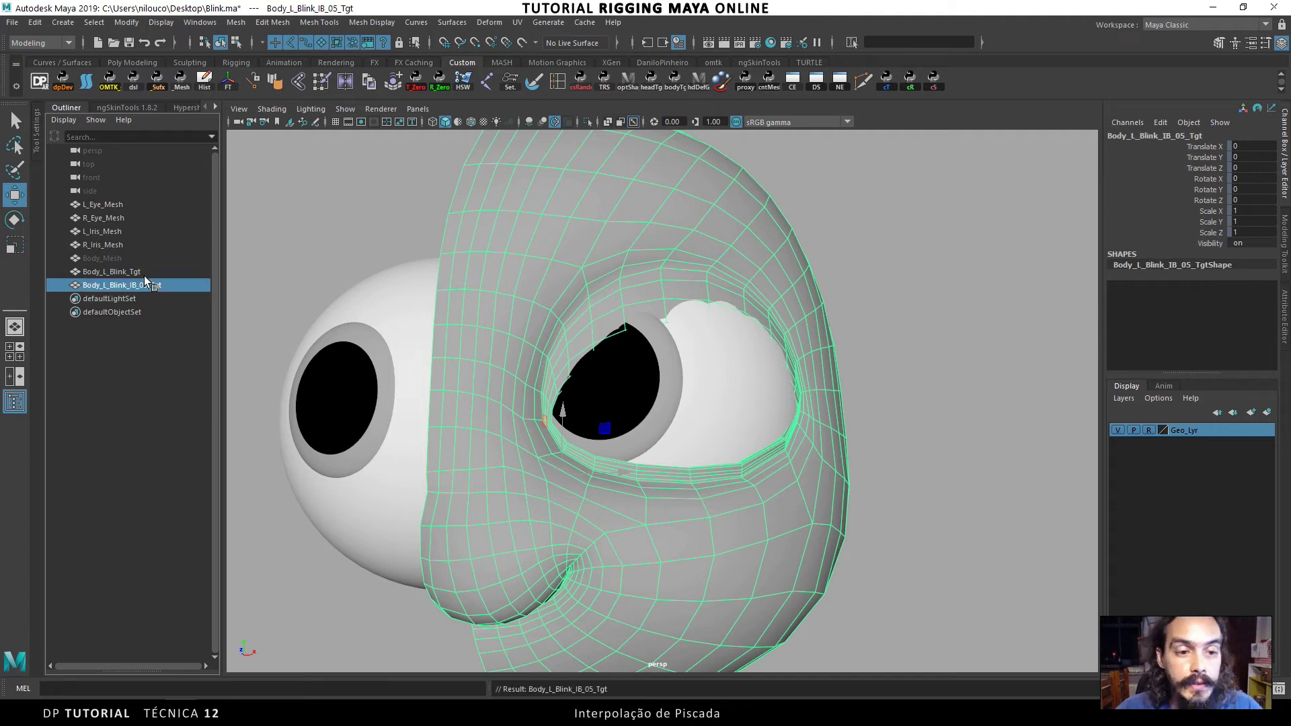
# In vertex mode with soft selection, pull the middle of the target's upper eyelid edge out in front of the eyeball
pyautogui.keyDown('alt'); pyautogui.moveTo(662, 311); pyautogui.dragTo(764, 320); pyautogui.keyUp('alt')
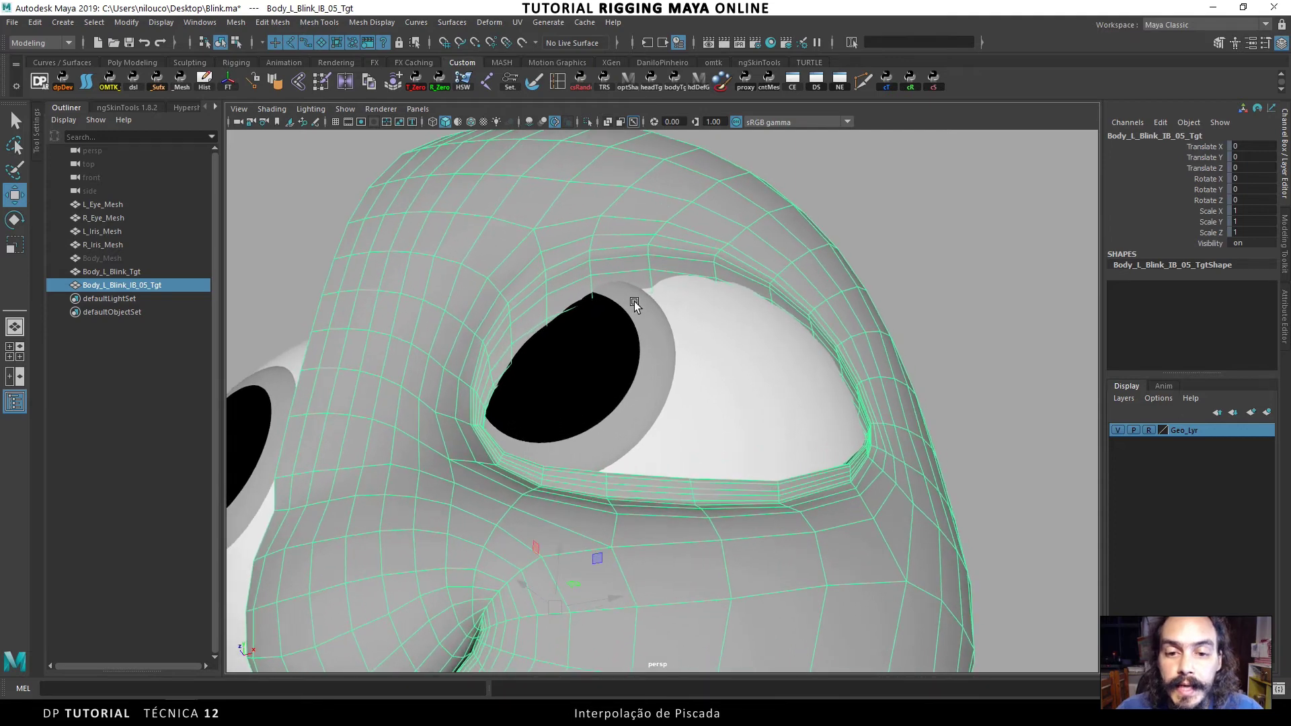
pyautogui.press('4')
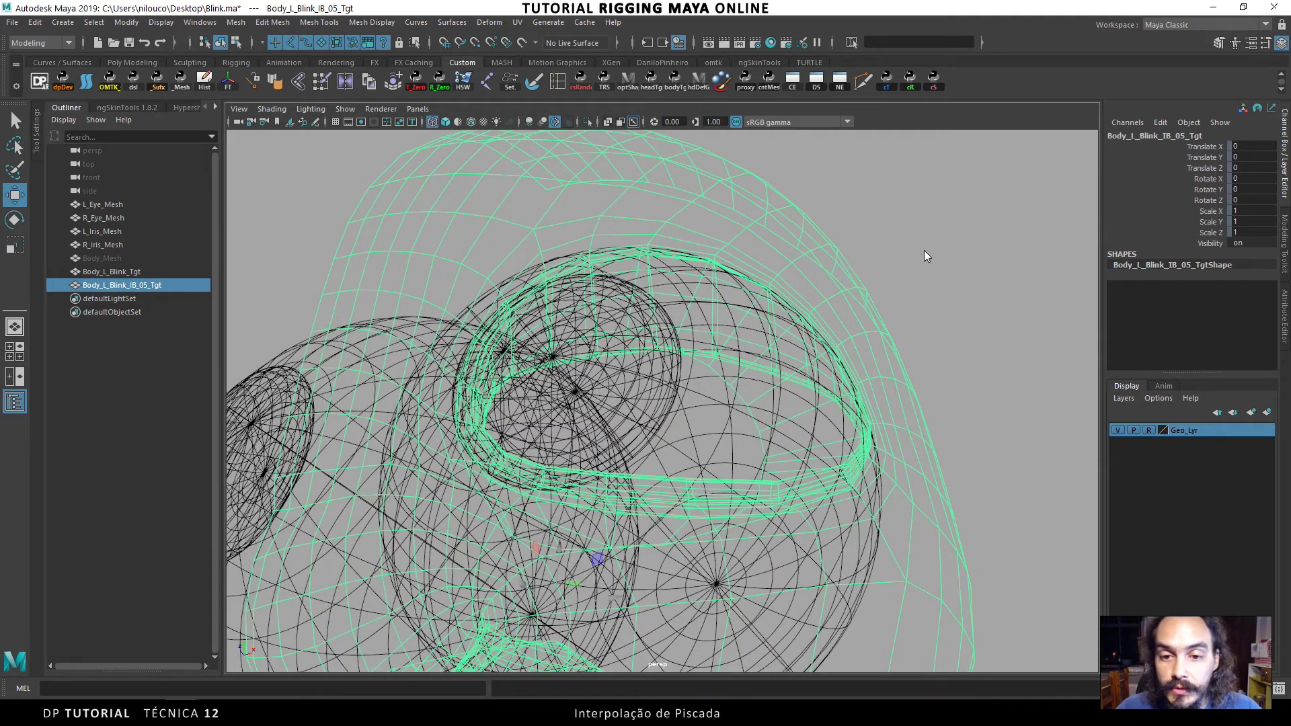
pyautogui.moveTo(926, 254); pyautogui.dragTo(721, 340, button='right')
pyautogui.keyDown('alt'); pyautogui.moveTo(721, 339); pyautogui.dragTo(844, 341); pyautogui.keyUp('alt')
pyautogui.click(708, 383)
pyautogui.press('b')
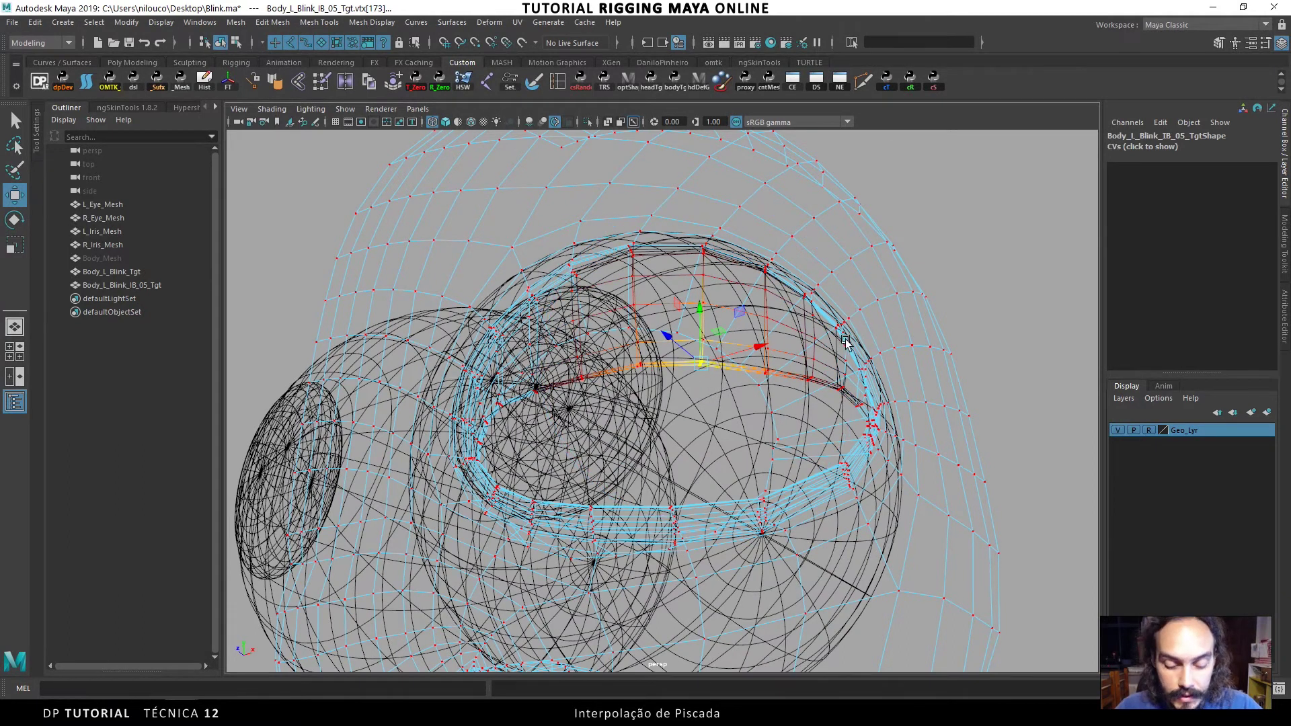
pyautogui.press('5')
pyautogui.moveTo(734, 365)
pyautogui.keyDown('alt'); pyautogui.mouseDown()
pyautogui.moveTo(720, 332)
pyautogui.moveTo(737, 364)
pyautogui.moveTo(726, 389)
pyautogui.moveTo(633, 436)
pyautogui.moveTo(661, 415)
pyautogui.moveTo(776, 428)
pyautogui.mouseUp(); pyautogui.keyUp('alt')
pyautogui.press('4')
pyautogui.moveTo(748, 443)
pyautogui.keyDown('alt'); pyautogui.mouseDown()
pyautogui.moveTo(704, 239)
pyautogui.moveTo(712, 320)
pyautogui.moveTo(540, 383)
pyautogui.mouseUp(); pyautogui.keyUp('alt')
pyautogui.press('5')
pyautogui.keyDown('alt'); pyautogui.moveTo(524, 372); pyautogui.dragTo(688, 357); pyautogui.keyUp('alt')
# Adjust the soft selection falloff and push the inner part of the upper eyelid outward over the iris
pyautogui.press('b')
pyautogui.moveTo(581, 357); pyautogui.dragTo(700, 332)
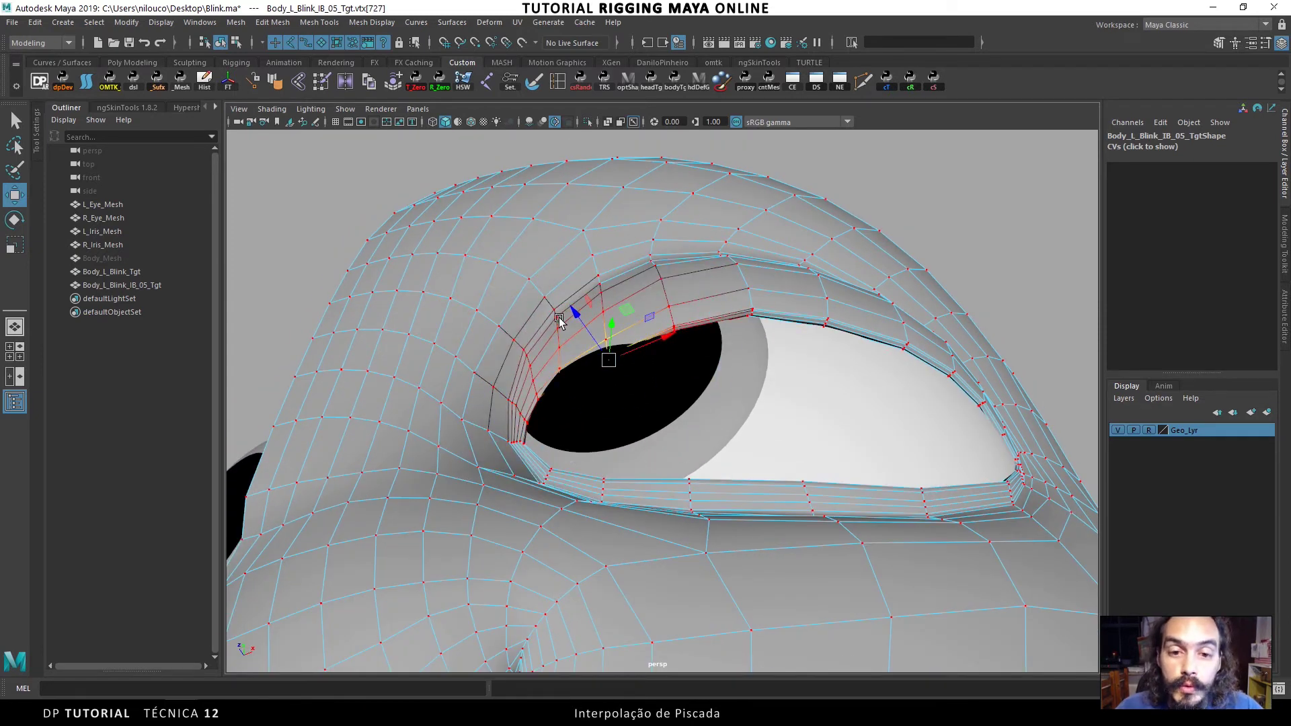
pyautogui.moveTo(573, 309); pyautogui.dragTo(565, 300)
pyautogui.click(537, 400)
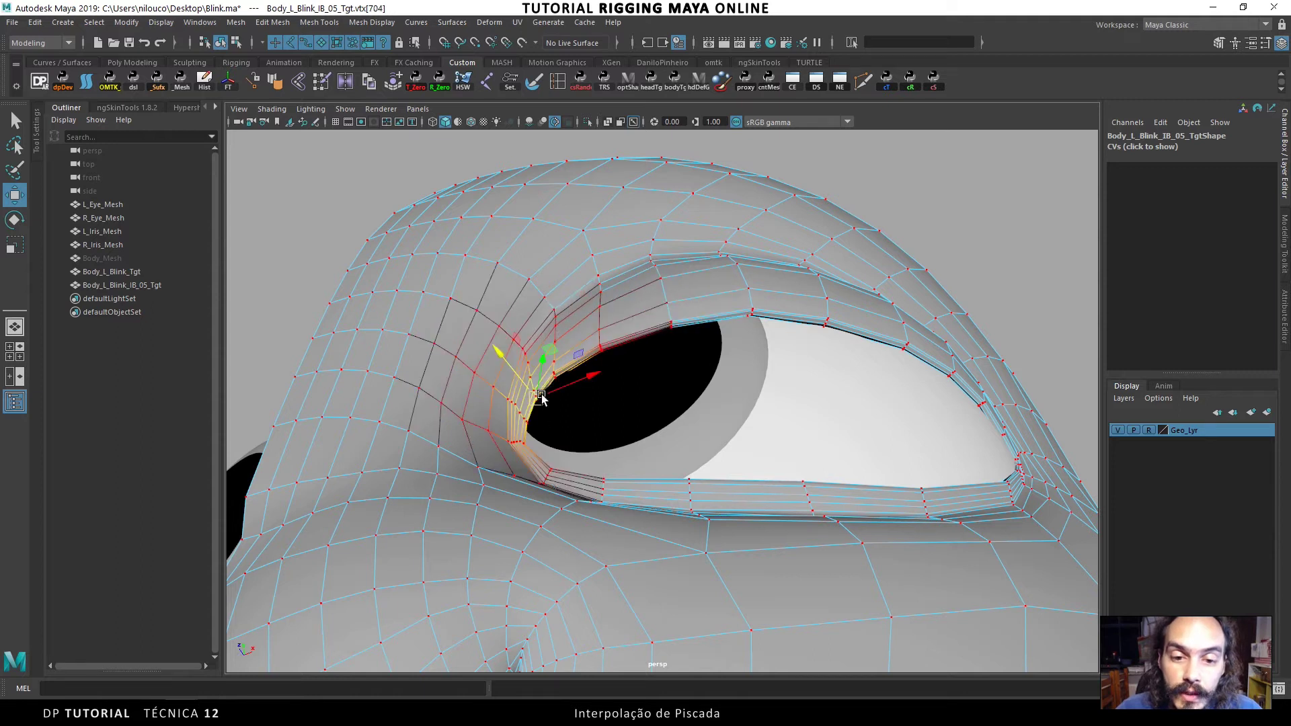
# Adjust the vertices along the outer upper eyelid and at the outer eye corner to clear the eyeball
pyautogui.keyDown('alt'); pyautogui.moveTo(536, 399); pyautogui.dragTo(866, 338); pyautogui.keyUp('alt')
pyautogui.click(818, 316)
pyautogui.click(874, 326)
pyautogui.moveTo(913, 276); pyautogui.dragTo(775, 375)
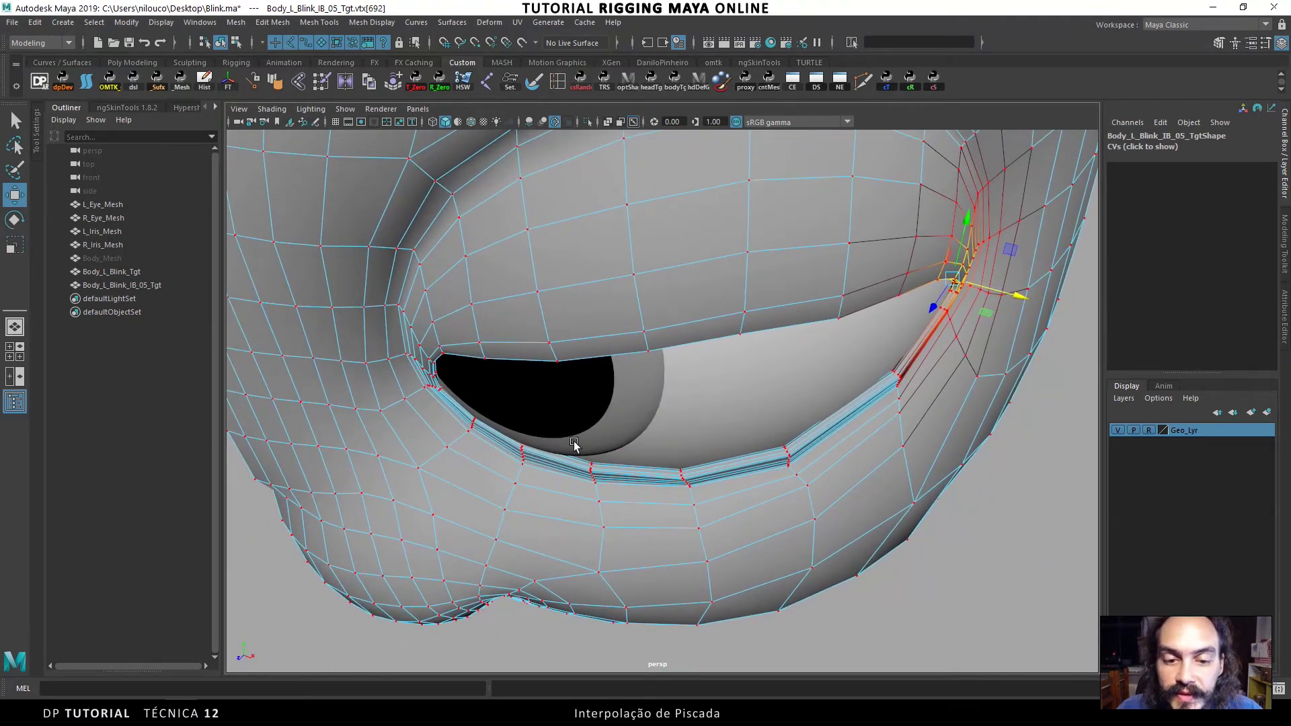
# Adjust the inner lower eyelid vertices so the lid edge sits in front of the eyeball
pyautogui.keyDown('alt'); pyautogui.moveTo(576, 446); pyautogui.dragTo(522, 470); pyautogui.keyUp('alt')
pyautogui.click(477, 418)
pyautogui.click(517, 460)
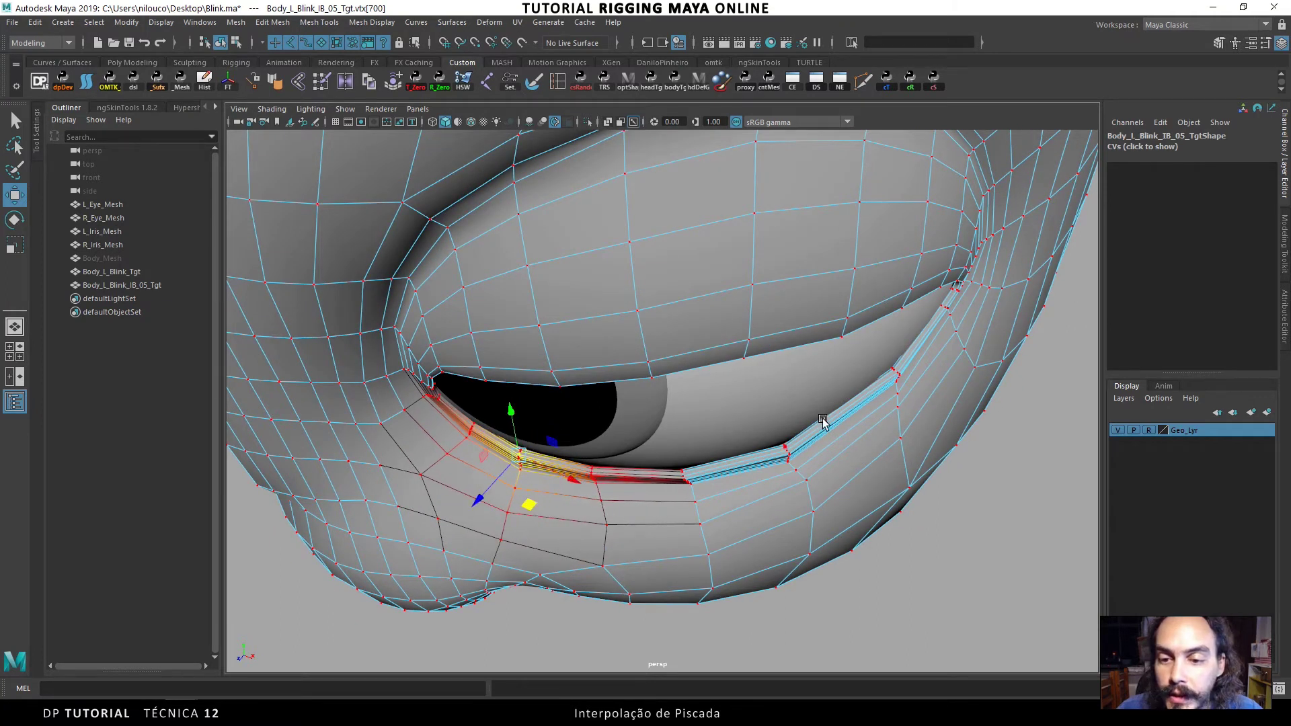
pyautogui.keyDown('alt'); pyautogui.moveTo(823, 421); pyautogui.dragTo(879, 308); pyautogui.keyUp('alt')
pyautogui.keyDown('alt'); pyautogui.moveTo(766, 425); pyautogui.dragTo(741, 402); pyautogui.keyUp('alt')
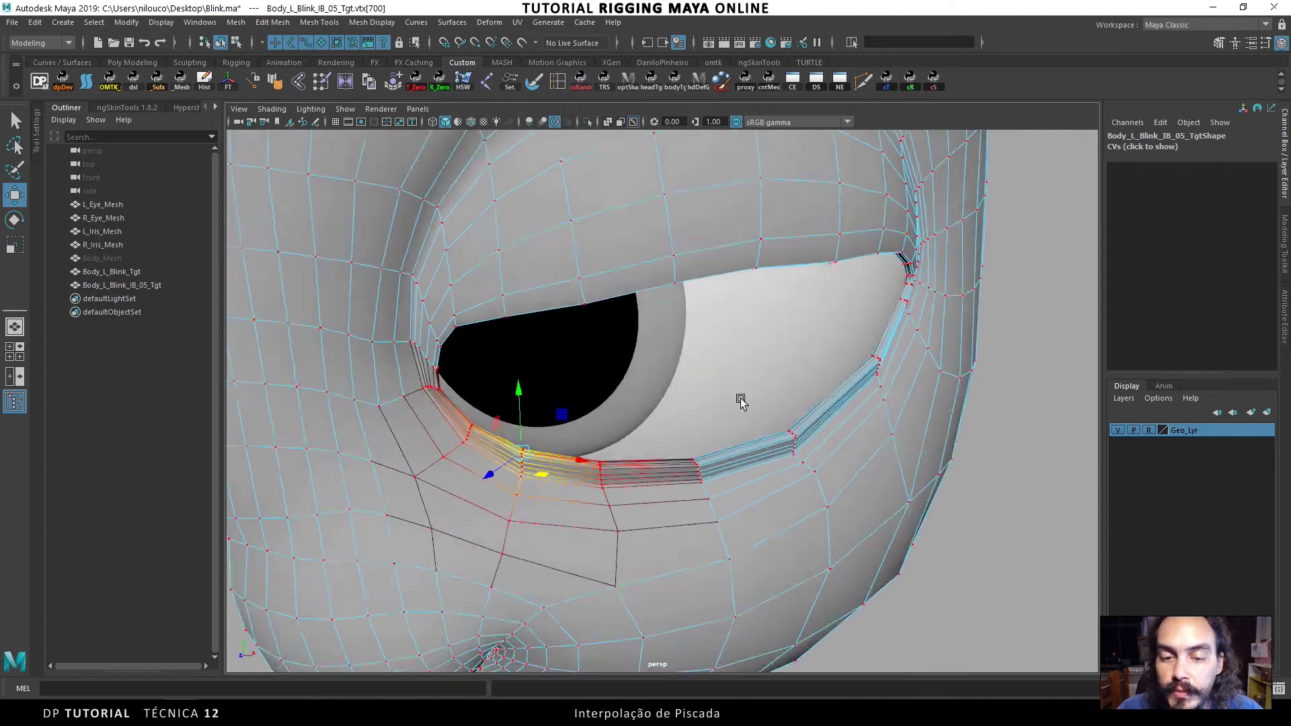
pyautogui.keyDown('alt'); pyautogui.moveTo(740, 398); pyautogui.dragTo(739, 232, button='right'); pyautogui.keyUp('alt')
pyautogui.keyDown('alt'); pyautogui.moveTo(821, 255); pyautogui.dragTo(725, 292); pyautogui.keyUp('alt')
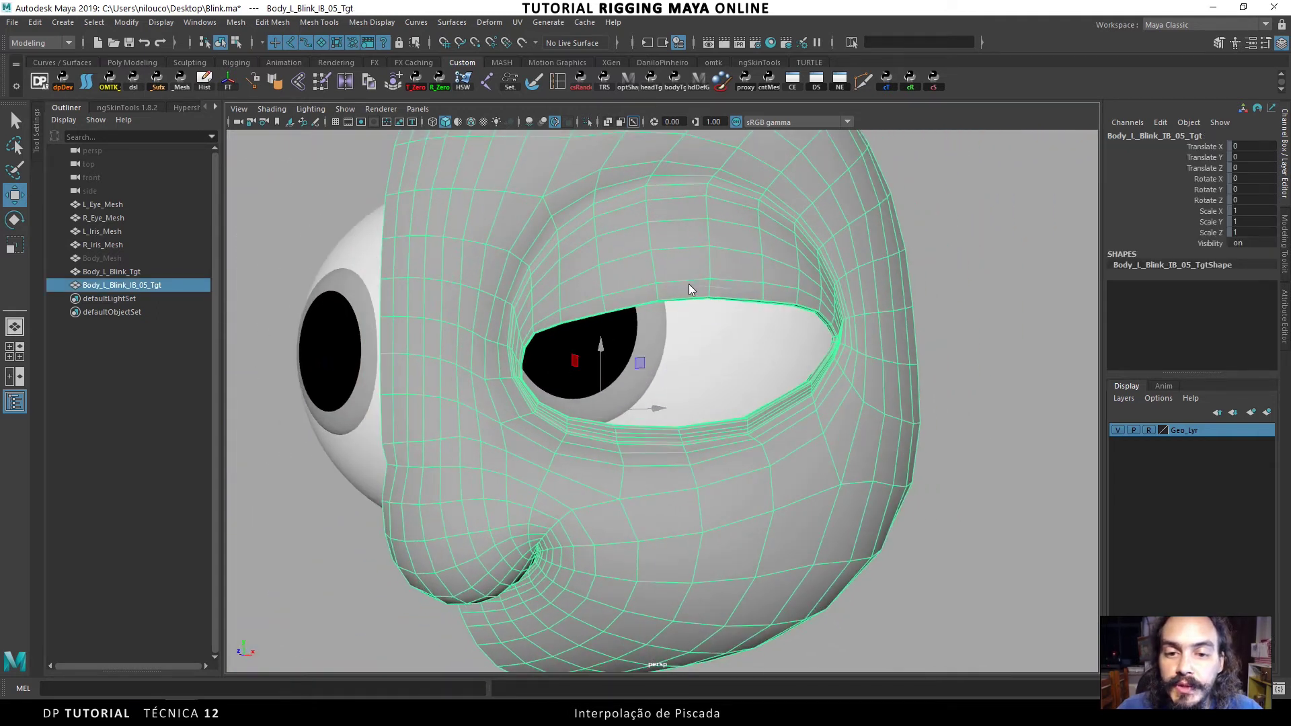
# Refine the half-closed upper eyelid edge with soft-selected vertices, and return the mesh to object mode
pyautogui.moveTo(692, 289); pyautogui.dragTo(635, 289, button='right')
pyautogui.keyDown('alt'); pyautogui.moveTo(662, 293); pyautogui.dragTo(726, 309, button='right'); pyautogui.keyUp('alt')
pyautogui.keyDown('alt'); pyautogui.moveTo(726, 309); pyautogui.dragTo(726, 354, button='middle'); pyautogui.keyUp('alt')
pyautogui.click(648, 333)
pyautogui.keyDown('alt'); pyautogui.moveTo(675, 367); pyautogui.dragTo(735, 354); pyautogui.keyUp('alt')
pyautogui.press('b')
pyautogui.click(710, 332)
pyautogui.keyDown('alt'); pyautogui.moveTo(735, 355); pyautogui.dragTo(641, 342, button='right'); pyautogui.keyUp('alt')
pyautogui.moveTo(708, 279); pyautogui.dragTo(766, 241, button='right')
pyautogui.keyDown('alt'); pyautogui.moveTo(995, 295); pyautogui.dragTo(921, 282, button='right'); pyautogui.keyUp('alt')
pyautogui.click(922, 282)
pyautogui.keyDown('alt'); pyautogui.moveTo(901, 289); pyautogui.dragTo(812, 294); pyautogui.keyUp('alt')
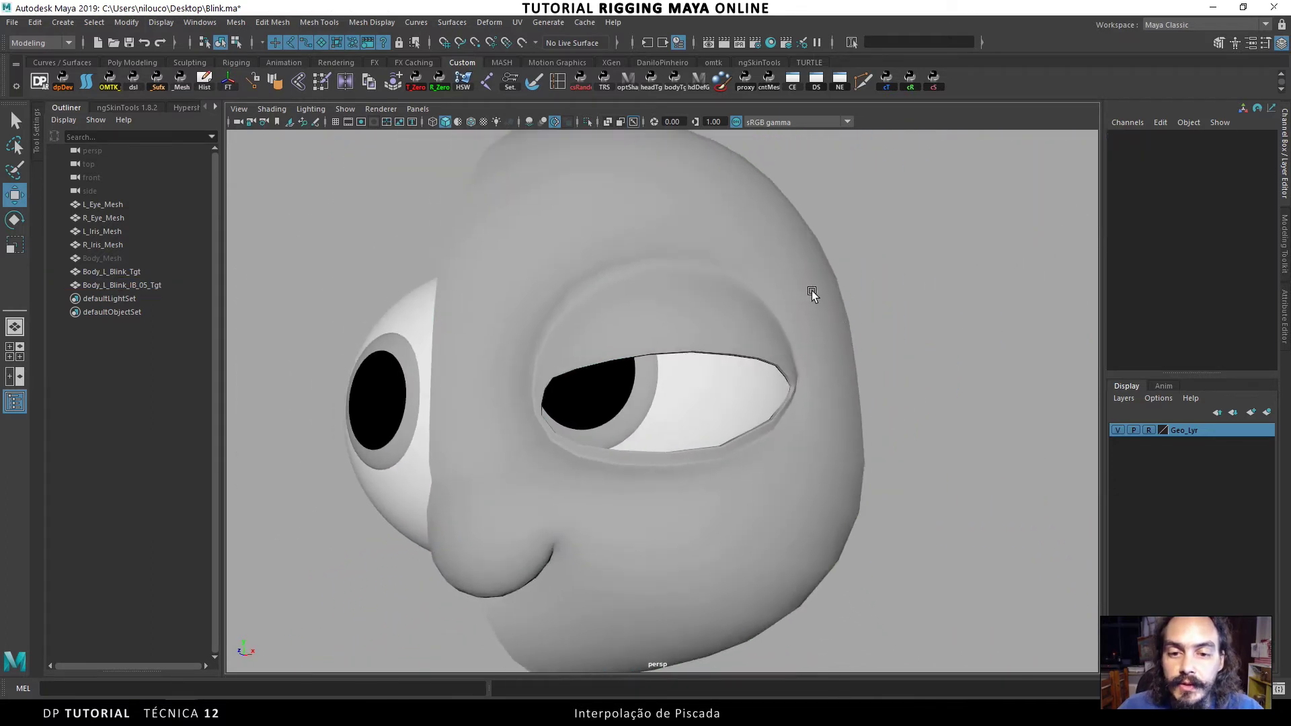
# Unlock all translate, rotate and scale channels of Body_L_Blink_IB_05_Tgt
pyautogui.click(812, 294)
pyautogui.moveTo(671, 345)
pyautogui.keyDown('alt'); pyautogui.mouseDown()
pyautogui.moveTo(619, 318)
pyautogui.moveTo(672, 335)
pyautogui.mouseUp(); pyautogui.keyUp('alt')
pyautogui.keyDown('alt'); pyautogui.moveTo(672, 335); pyautogui.dragTo(570, 309, button='right'); pyautogui.keyUp('alt')
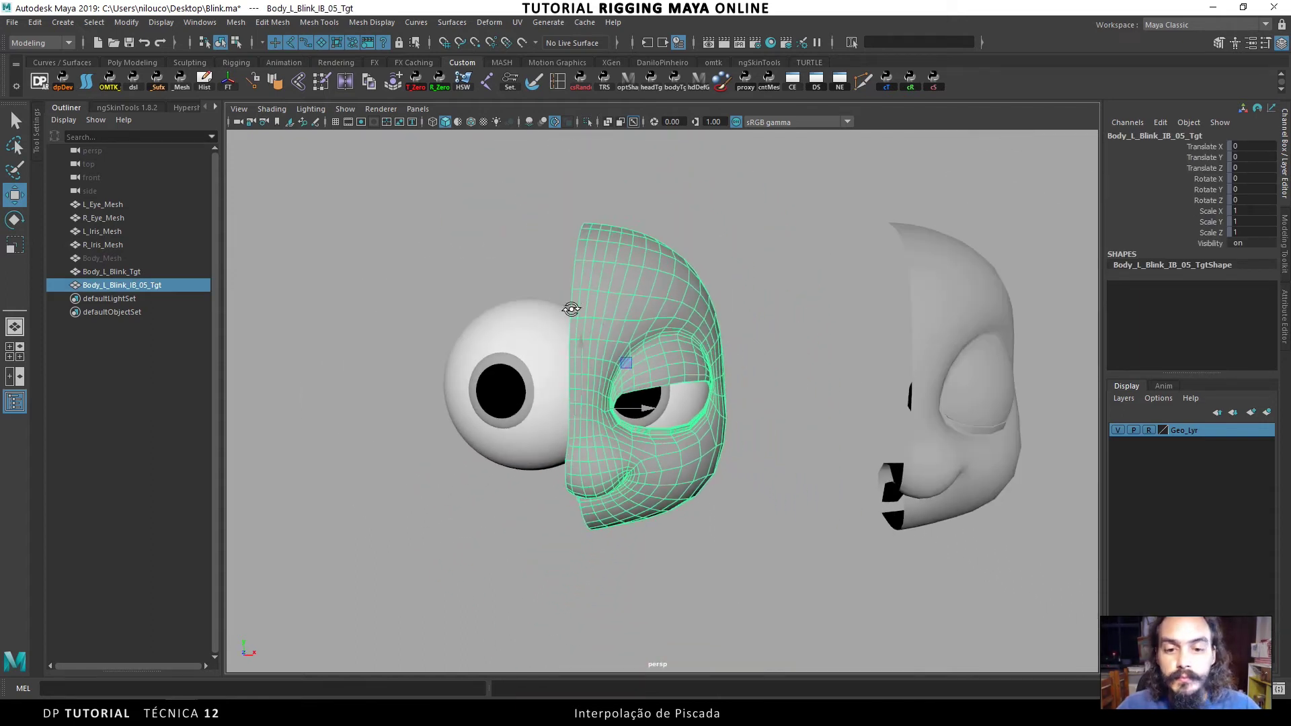
pyautogui.keyDown('alt'); pyautogui.moveTo(570, 308); pyautogui.dragTo(545, 285, button='middle'); pyautogui.keyUp('alt')
pyautogui.click(1206, 145)
pyautogui.moveTo(1207, 145); pyautogui.dragTo(1207, 231)
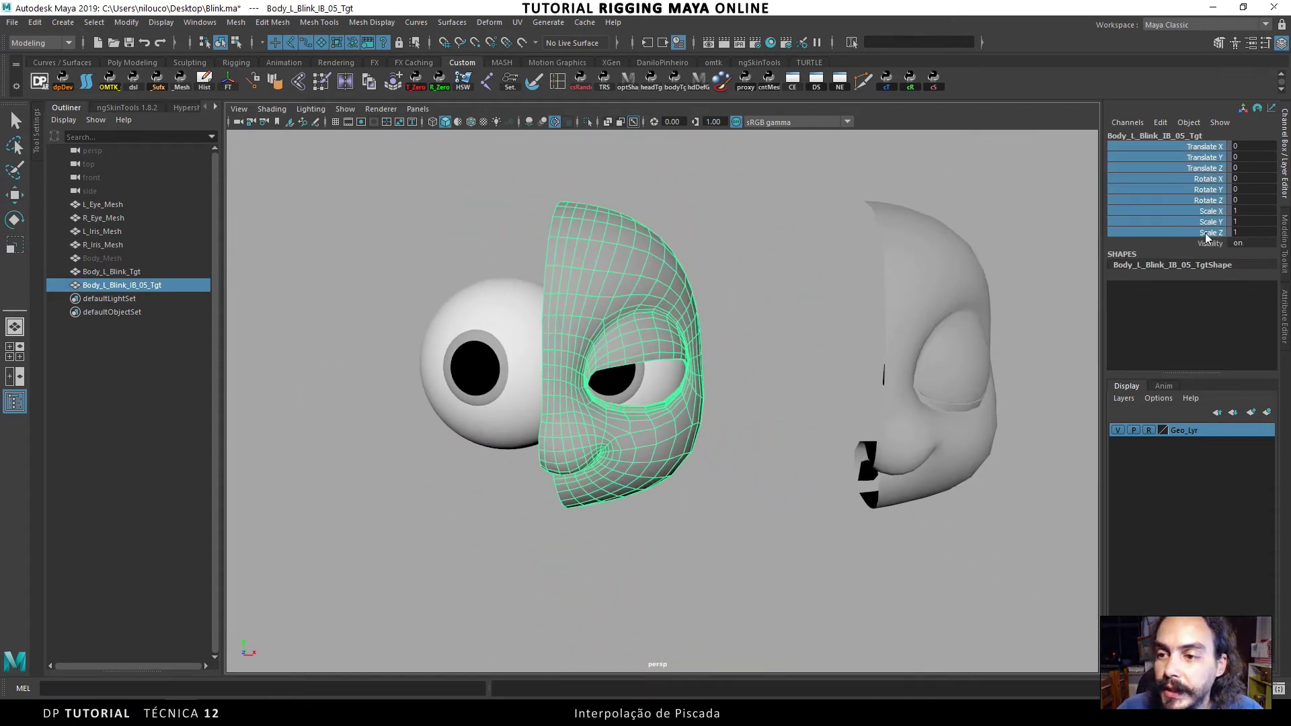
pyautogui.rightClick(1203, 234)
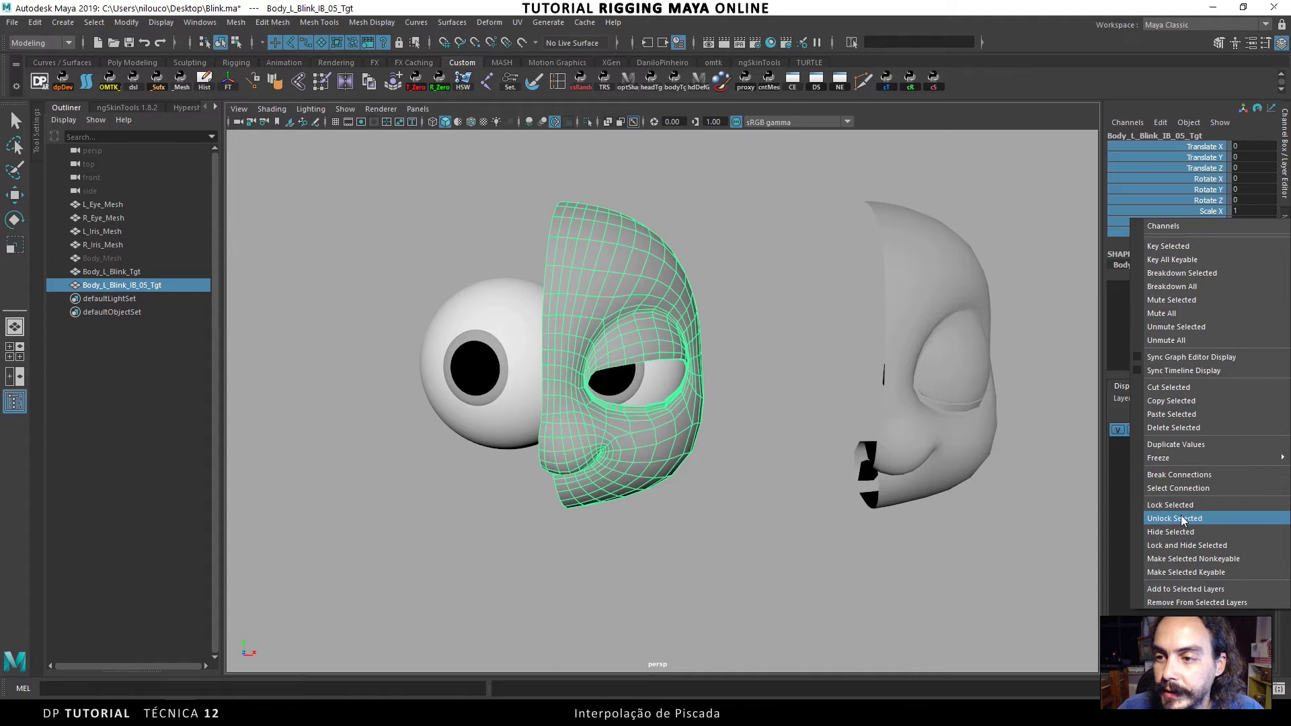
pyautogui.click(1183, 518)
# Move Body_L_Blink_IB_05_Tgt about 7.06 units along X, off the eyes and beside the closed-eye target
pyautogui.keyDown('alt'); pyautogui.moveTo(758, 268); pyautogui.dragTo(714, 258); pyautogui.keyUp('alt')
pyautogui.press('w')
pyautogui.click(713, 256)
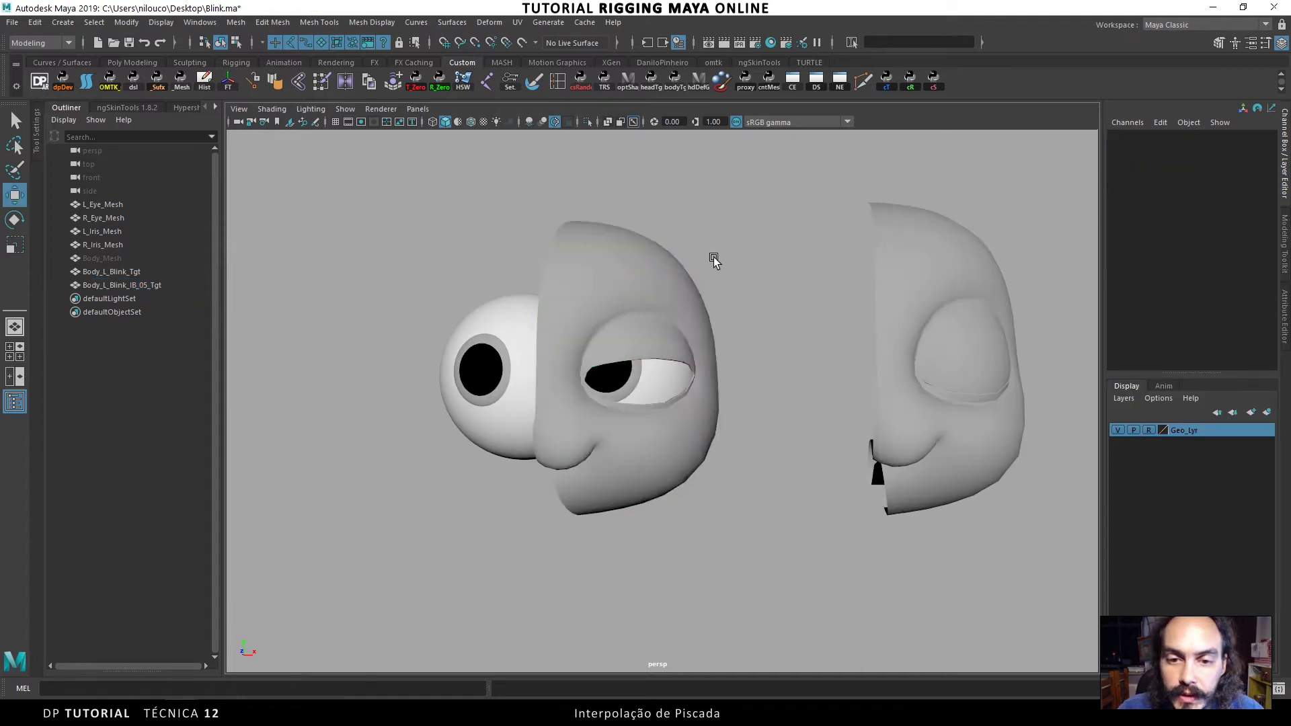
pyautogui.click(660, 299)
pyautogui.moveTo(642, 401); pyautogui.dragTo(837, 375)
pyautogui.scroll(2, 834, 349)
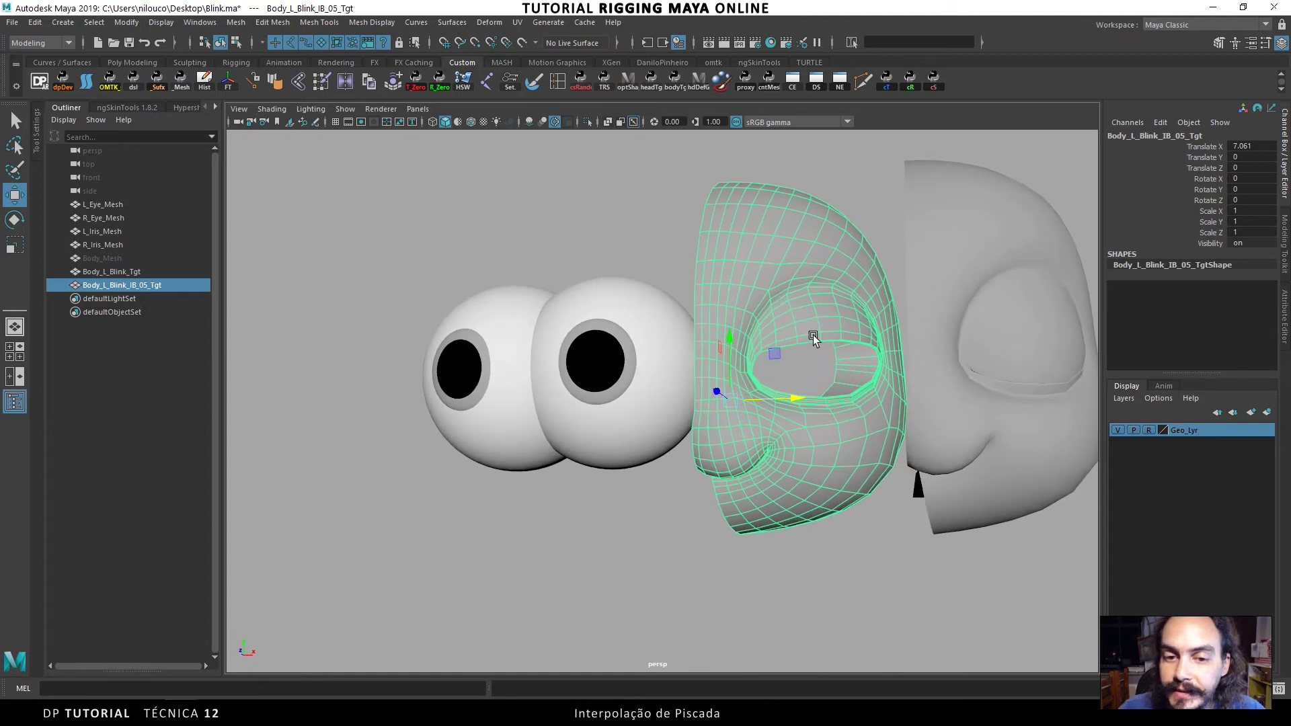
# Unhide the original Body_Mesh
pyautogui.click(130, 258)
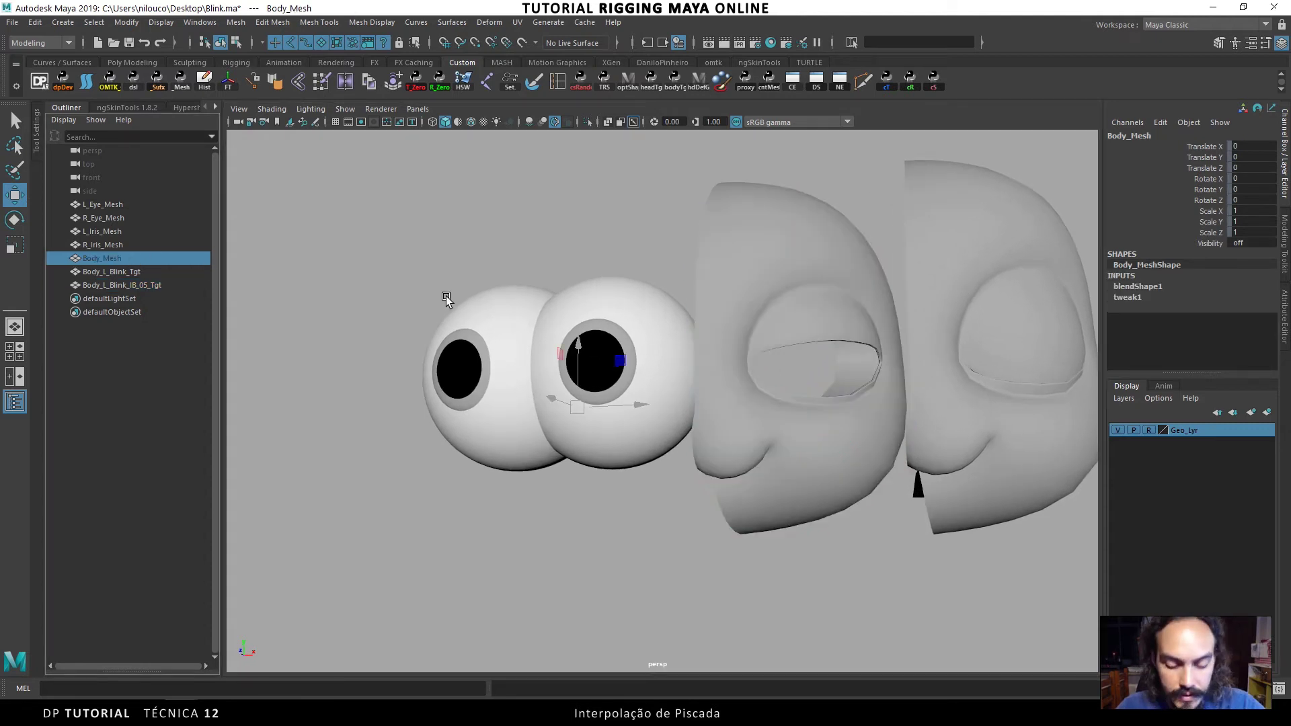
pyautogui.hotkey('shift', 'h')
pyautogui.keyDown('alt'); pyautogui.moveTo(583, 290); pyautogui.dragTo(578, 325); pyautogui.keyUp('alt')
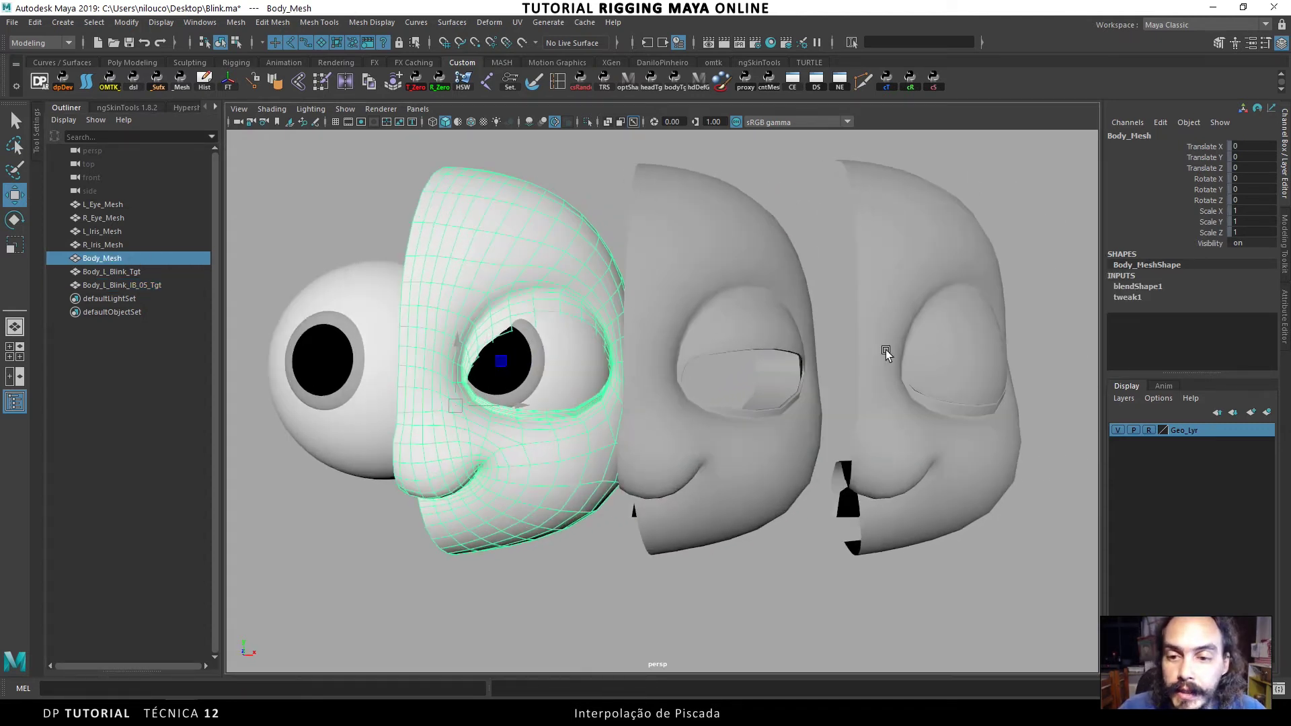
pyautogui.keyDown('alt'); pyautogui.moveTo(937, 357); pyautogui.dragTo(861, 325); pyautogui.keyUp('alt')
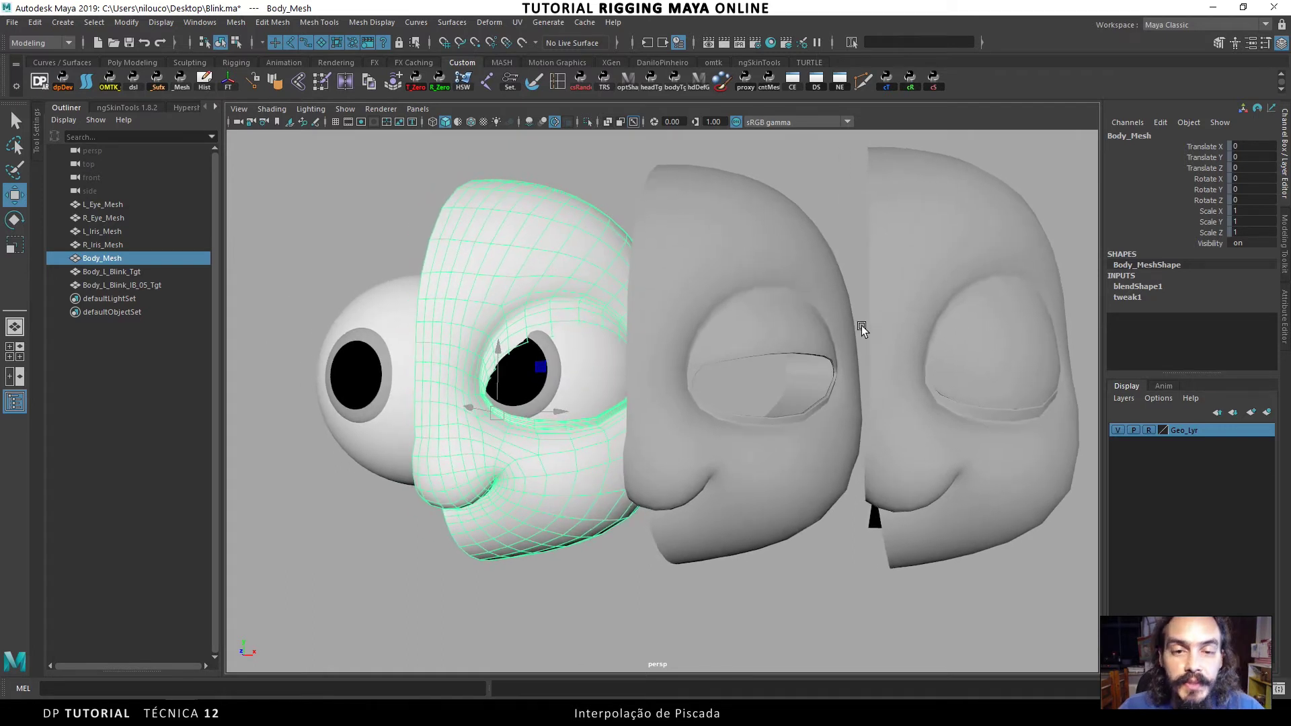
# Shift Body_L_Blink_IB_05_Tgt slightly farther along X, to about 7.5, so it stands clear of Body_Mesh
pyautogui.click(750, 283)
pyautogui.moveTo(735, 411); pyautogui.dragTo(748, 412)
pyautogui.click(619, 301)
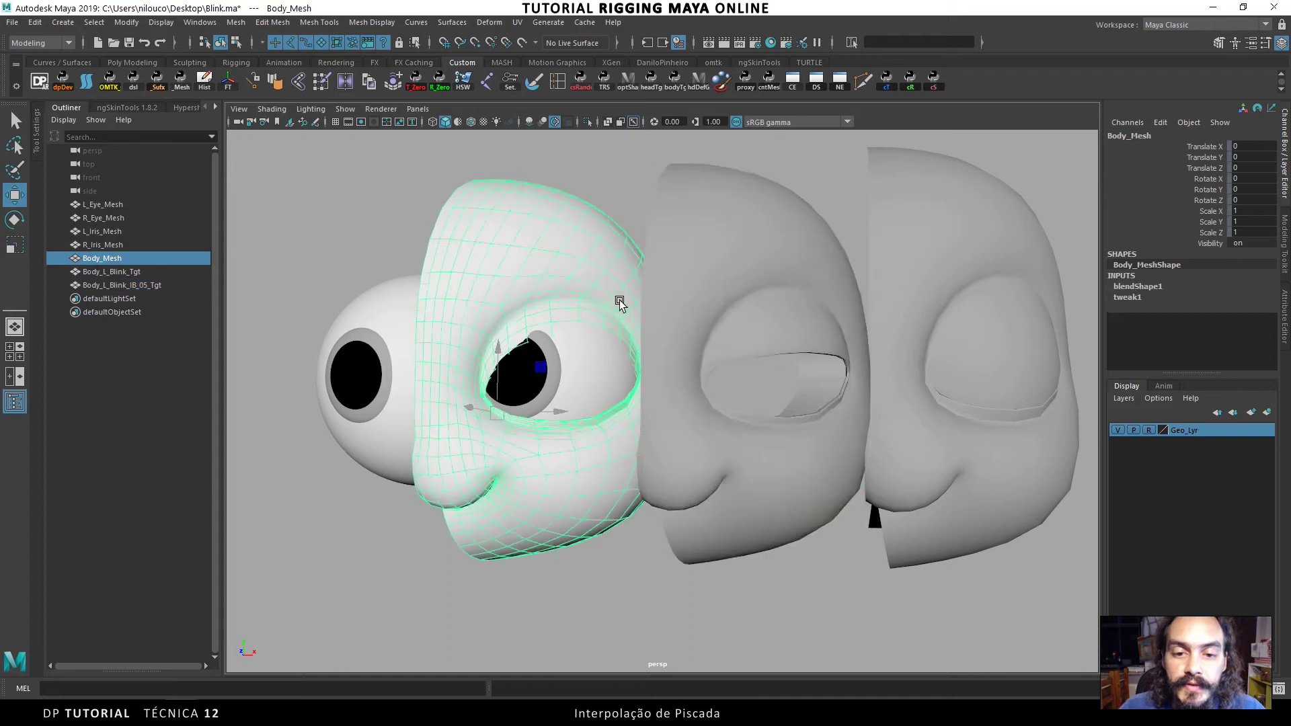
pyautogui.scroll(2, 619, 302)
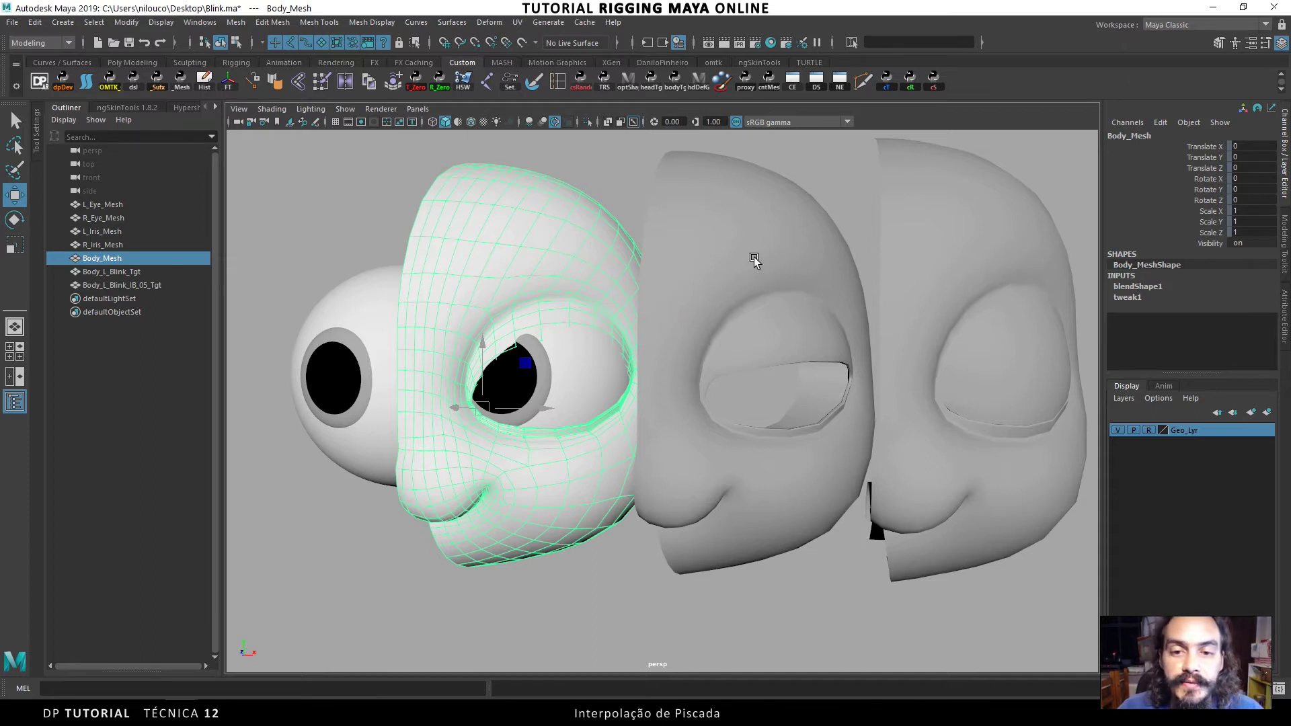
# Select Body_L_Blink_IB_05_Tgt and then Body_Mesh, and open the options for adding a blend shape target
pyautogui.click(740, 213)
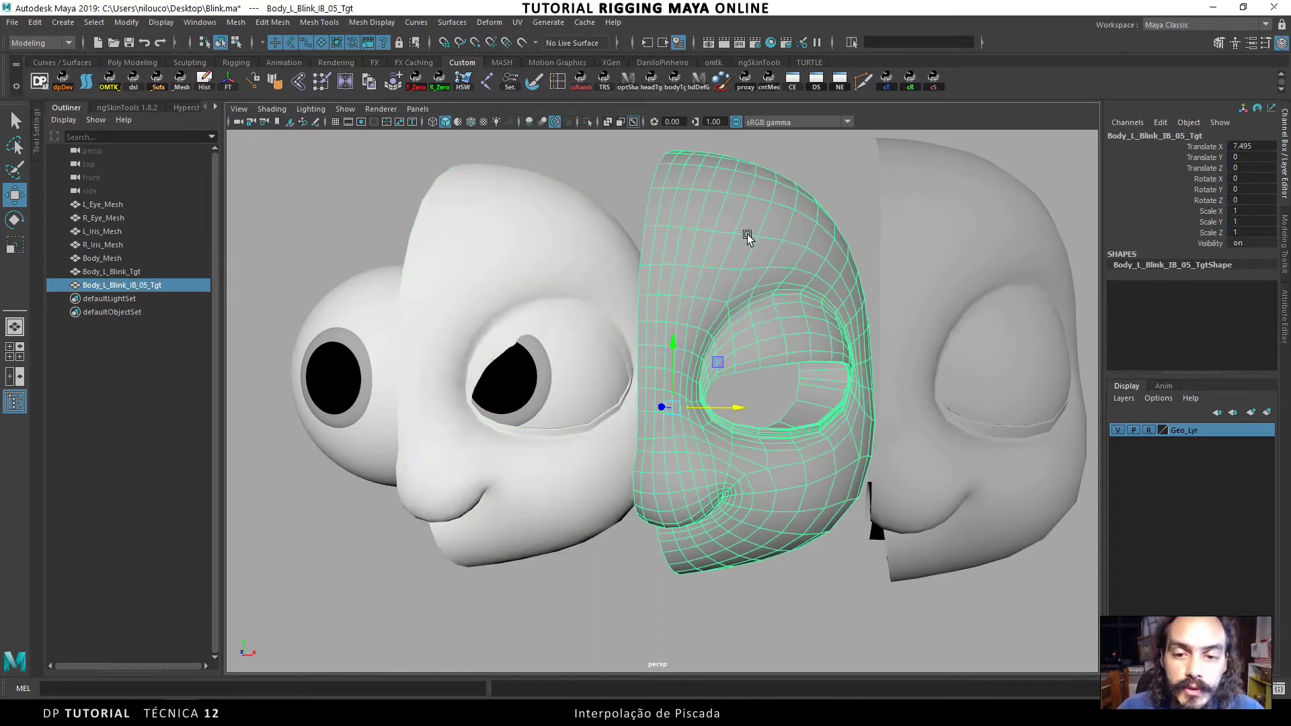
pyautogui.keyDown('shift'); pyautogui.click(520, 234); pyautogui.keyUp('shift')
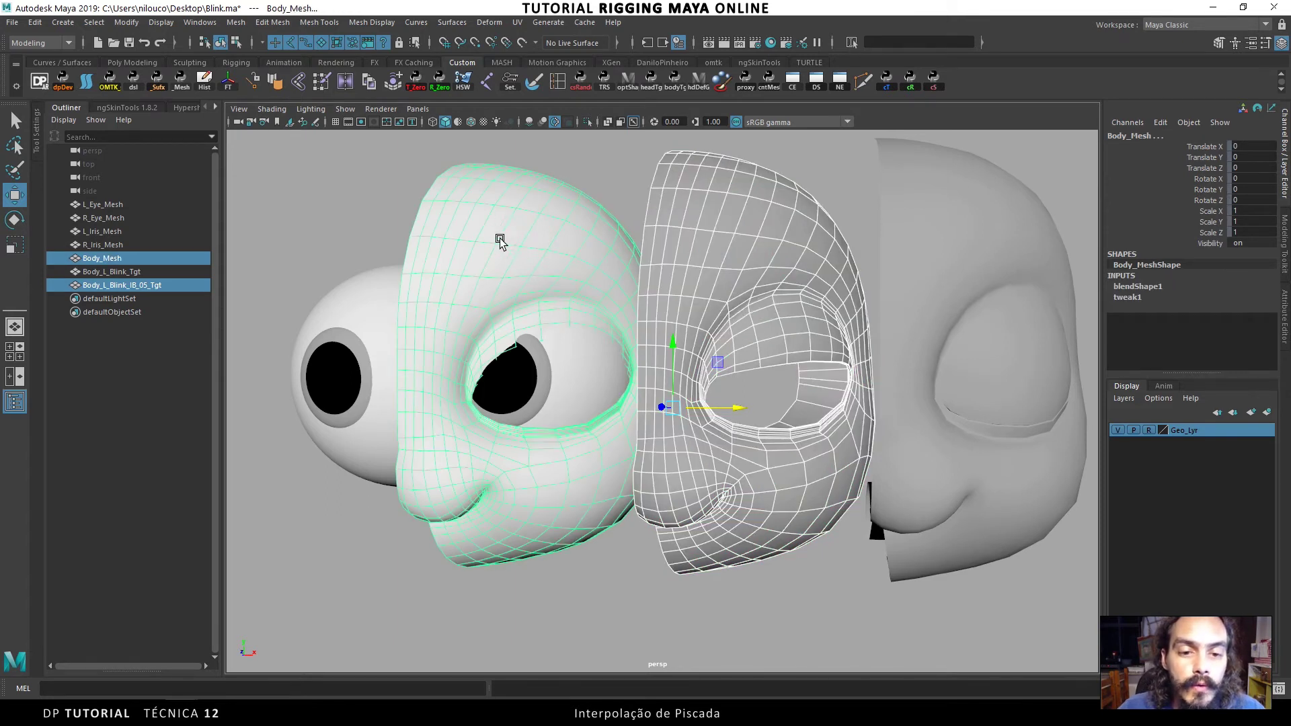
pyautogui.click(480, 24)
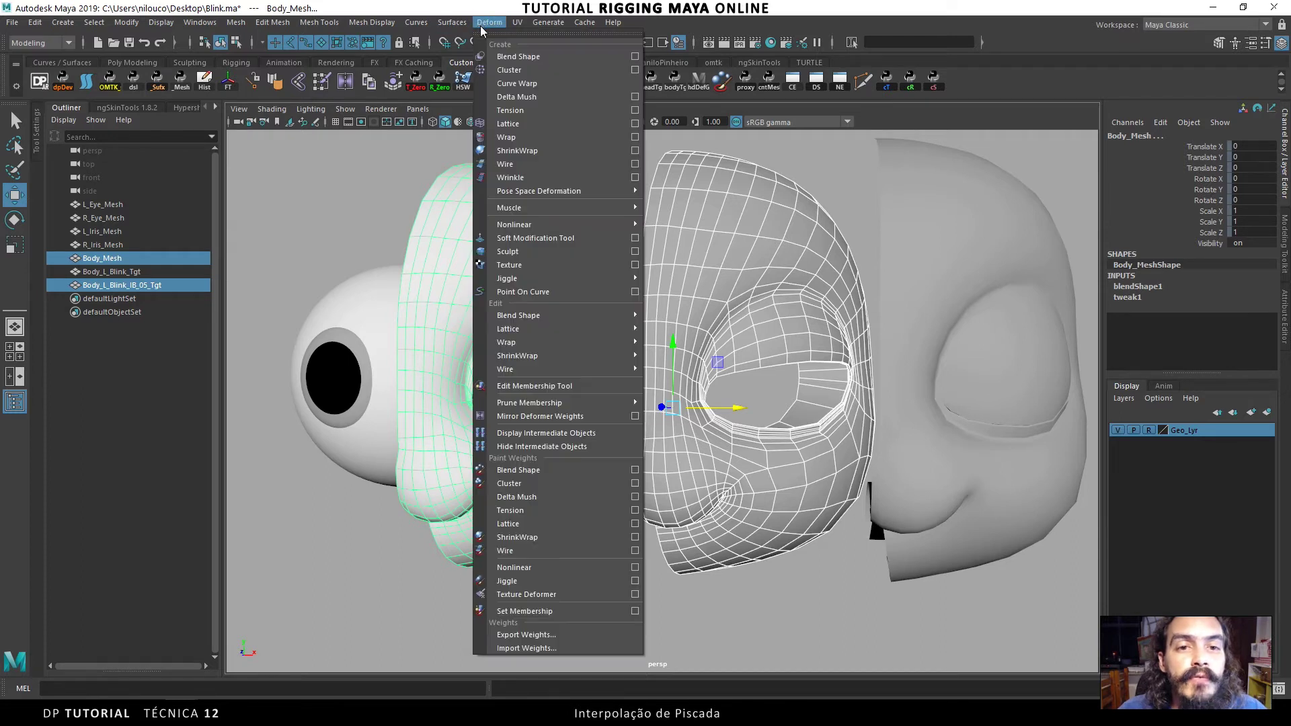
pyautogui.moveTo(525, 314)
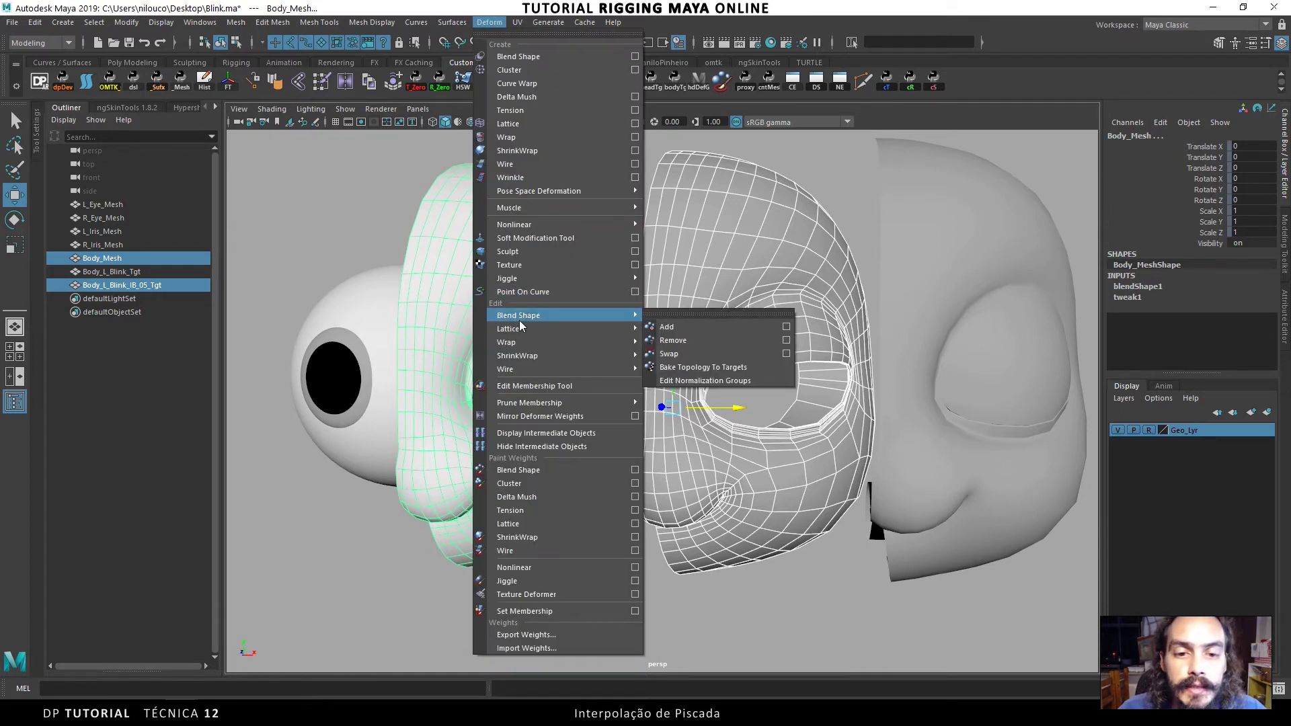
pyautogui.click(784, 326)
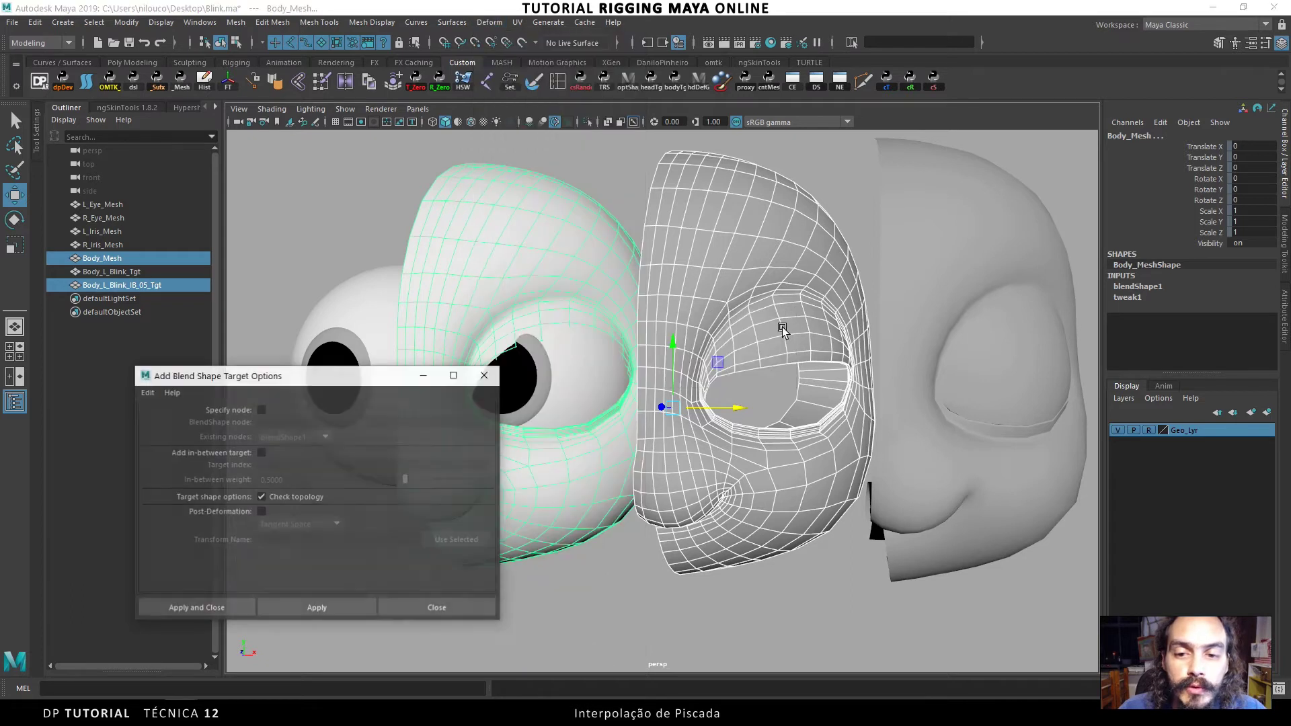
# Enable adding as an in-between target with target index 1, and check the position of Body_L_Blink_Tgt in blendShape1
pyautogui.click(261, 453)
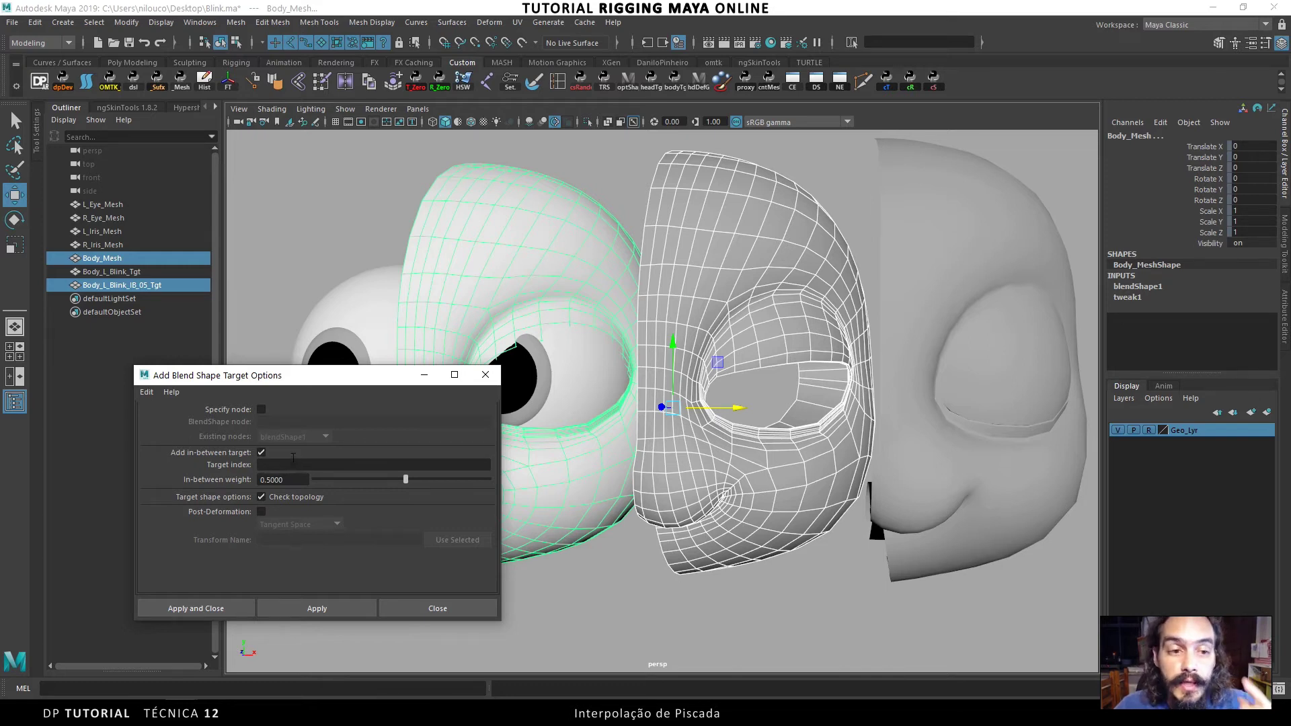
pyautogui.click(285, 465)
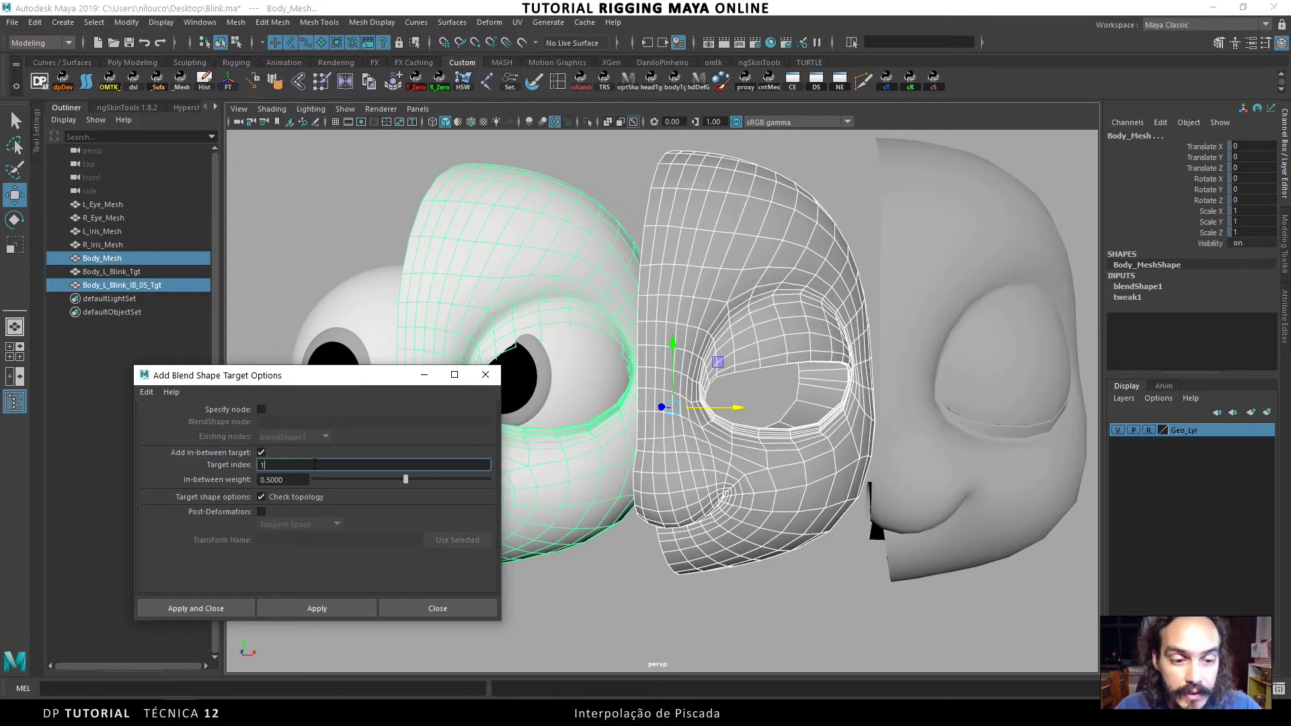
pyautogui.click(1139, 288)
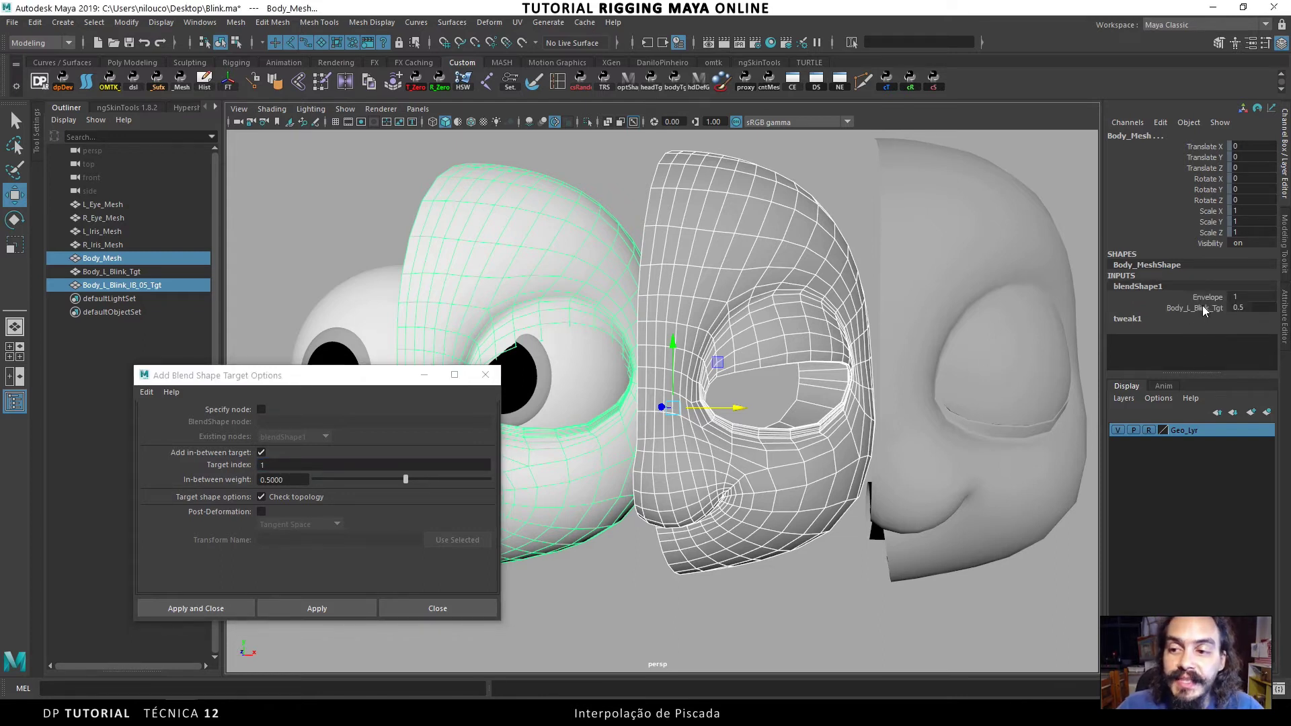
pyautogui.click(1183, 308)
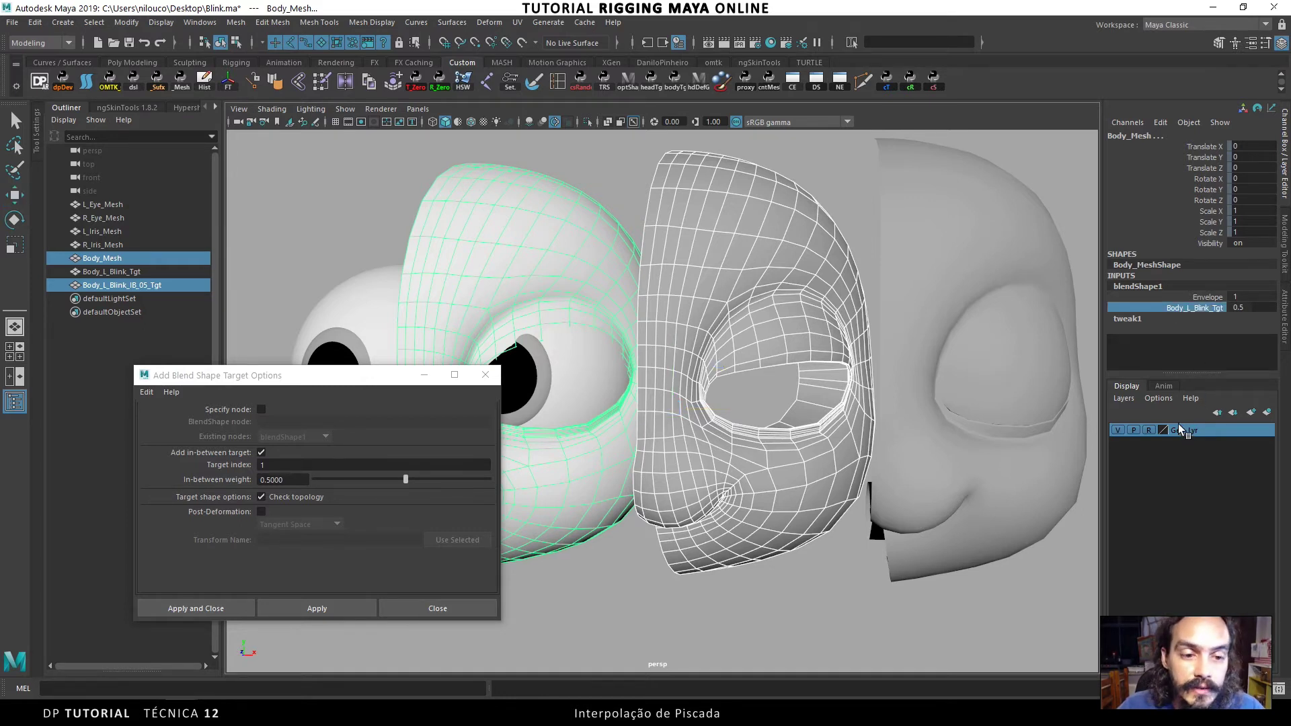
# Add Body_L_Blink_IB_05_Tgt to Body_Mesh as an in-between target with target index 1 and in-between weight 0.5
pyautogui.click(263, 464)
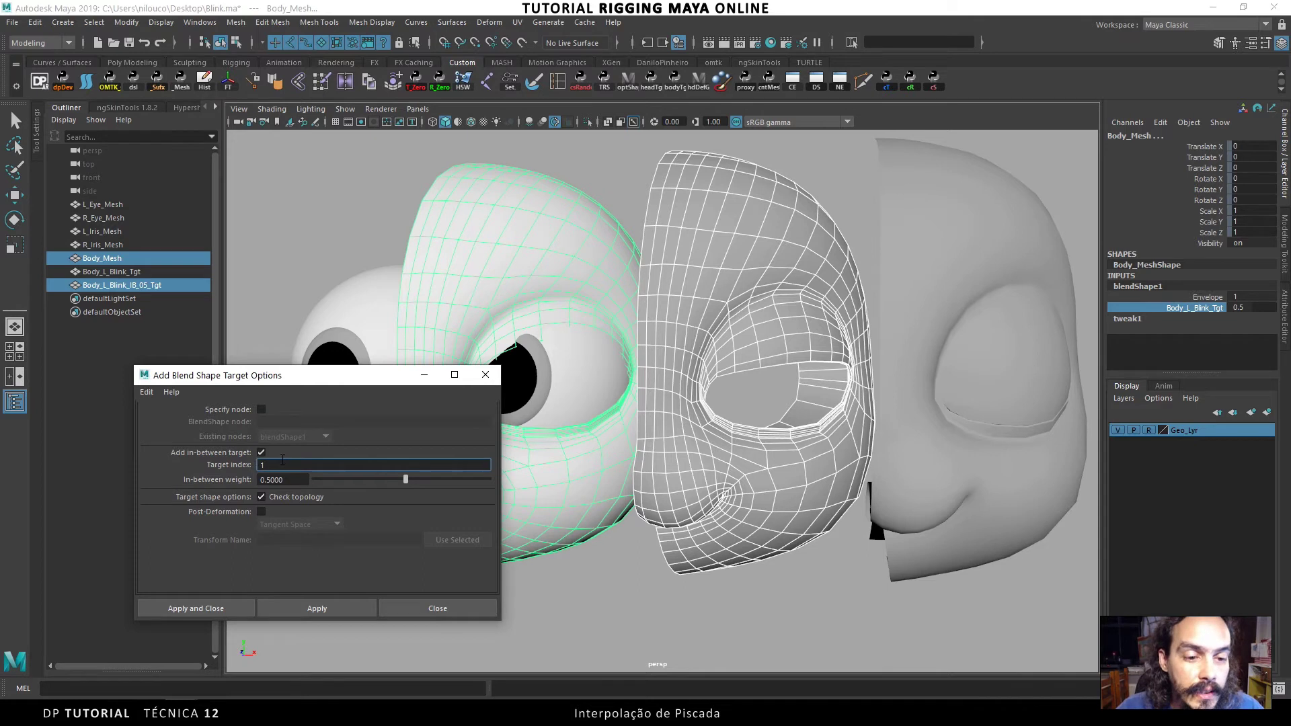
pyautogui.click(749, 232)
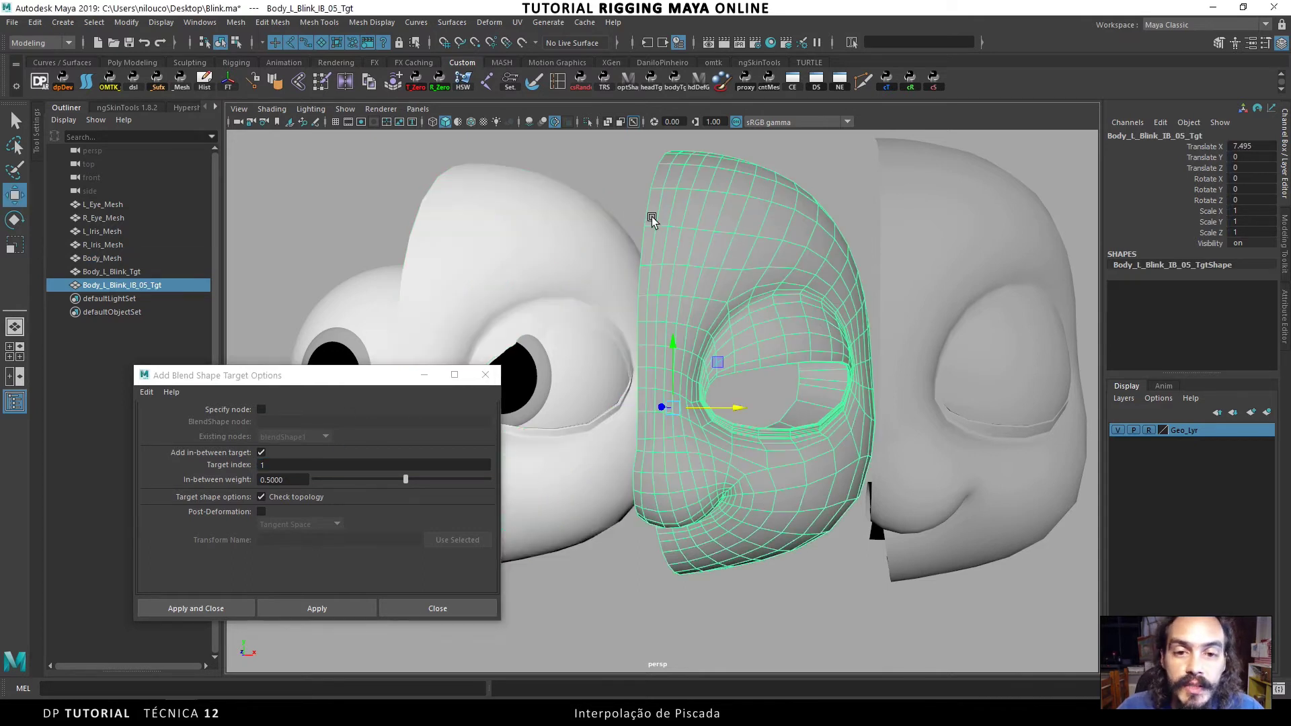
pyautogui.keyDown('shift'); pyautogui.click(481, 206); pyautogui.keyUp('shift')
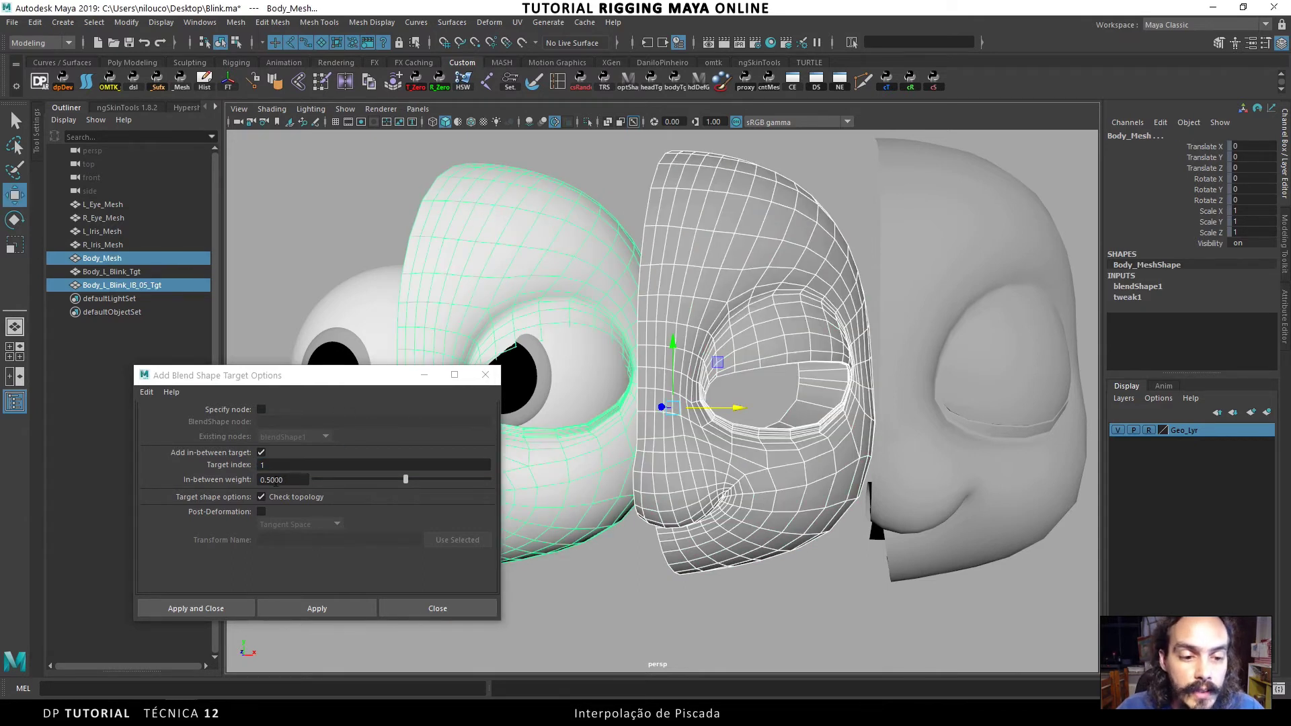
pyautogui.click(268, 479)
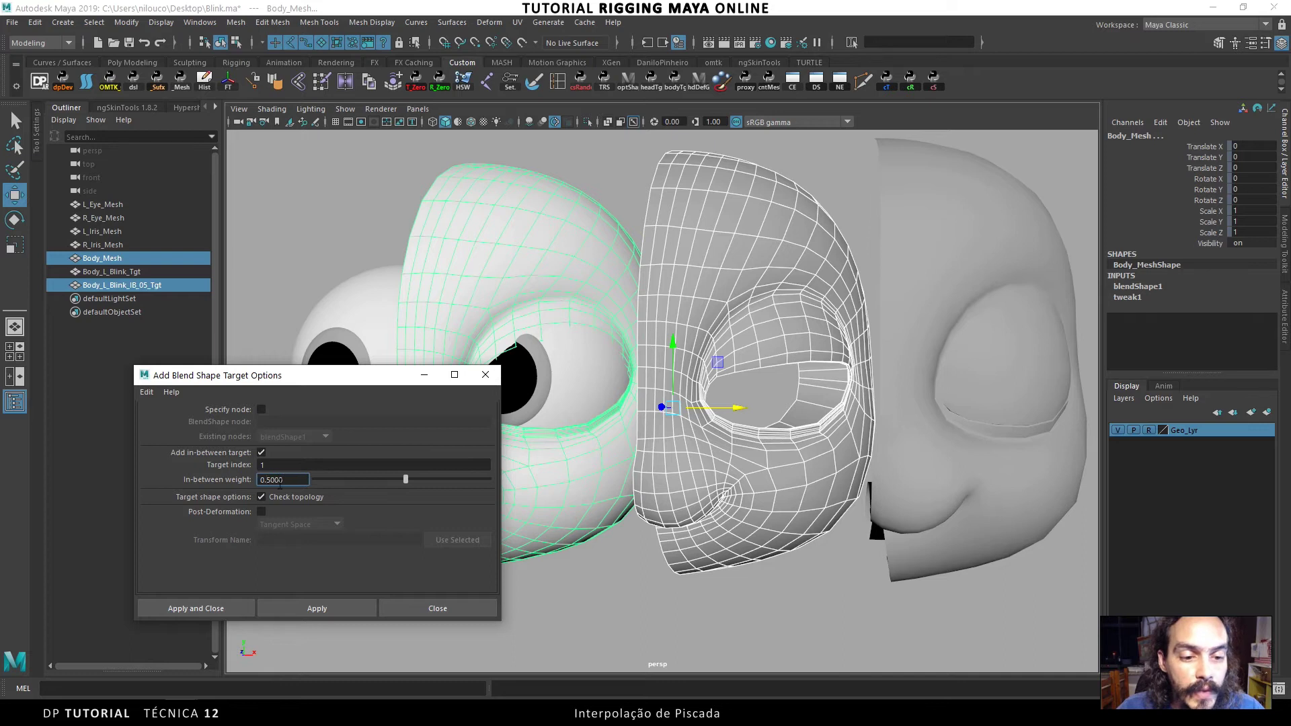
pyautogui.click(314, 607)
pyautogui.click(431, 608)
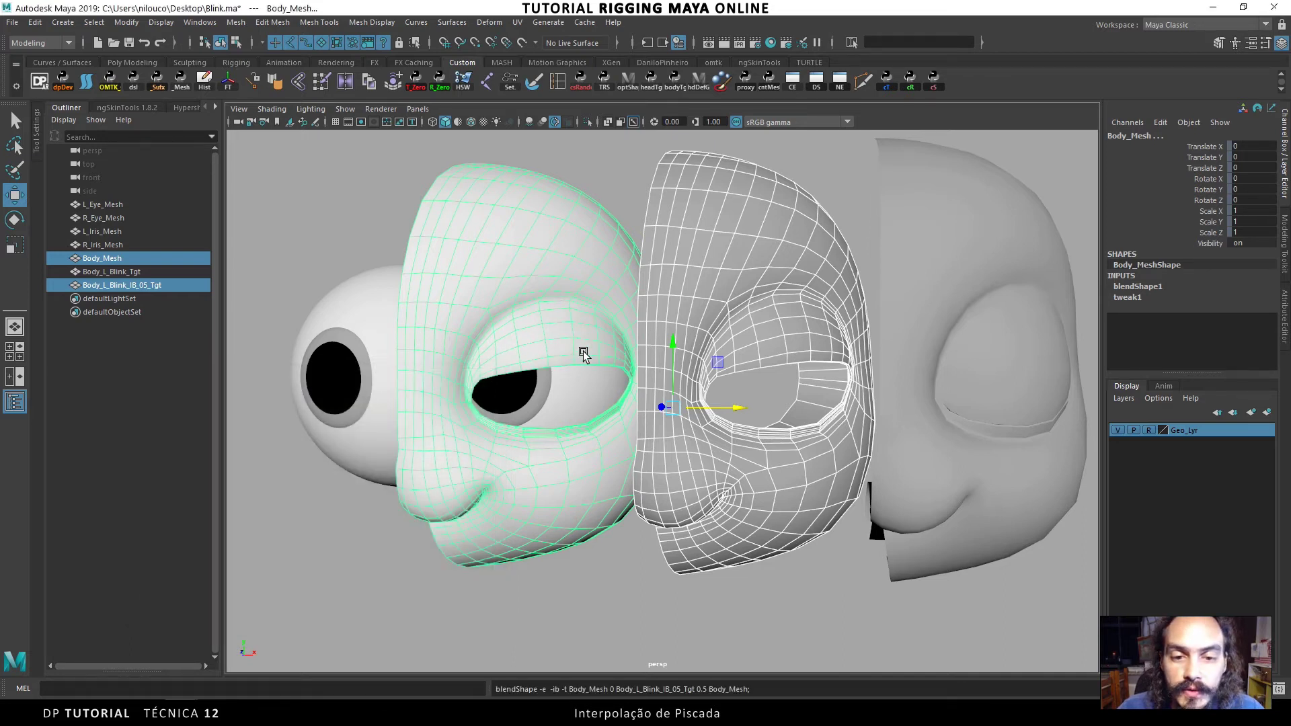
# Select Body_Mesh and bring the Body_L_Blink_Tgt weight in blendShape1 to 0.25 to test the eyelid's motion
pyautogui.keyDown('alt'); pyautogui.moveTo(582, 352); pyautogui.dragTo(605, 265); pyautogui.keyUp('alt')
pyautogui.click(576, 251)
pyautogui.keyDown('alt'); pyautogui.moveTo(605, 265); pyautogui.dragTo(775, 271, button='right'); pyautogui.keyUp('alt')
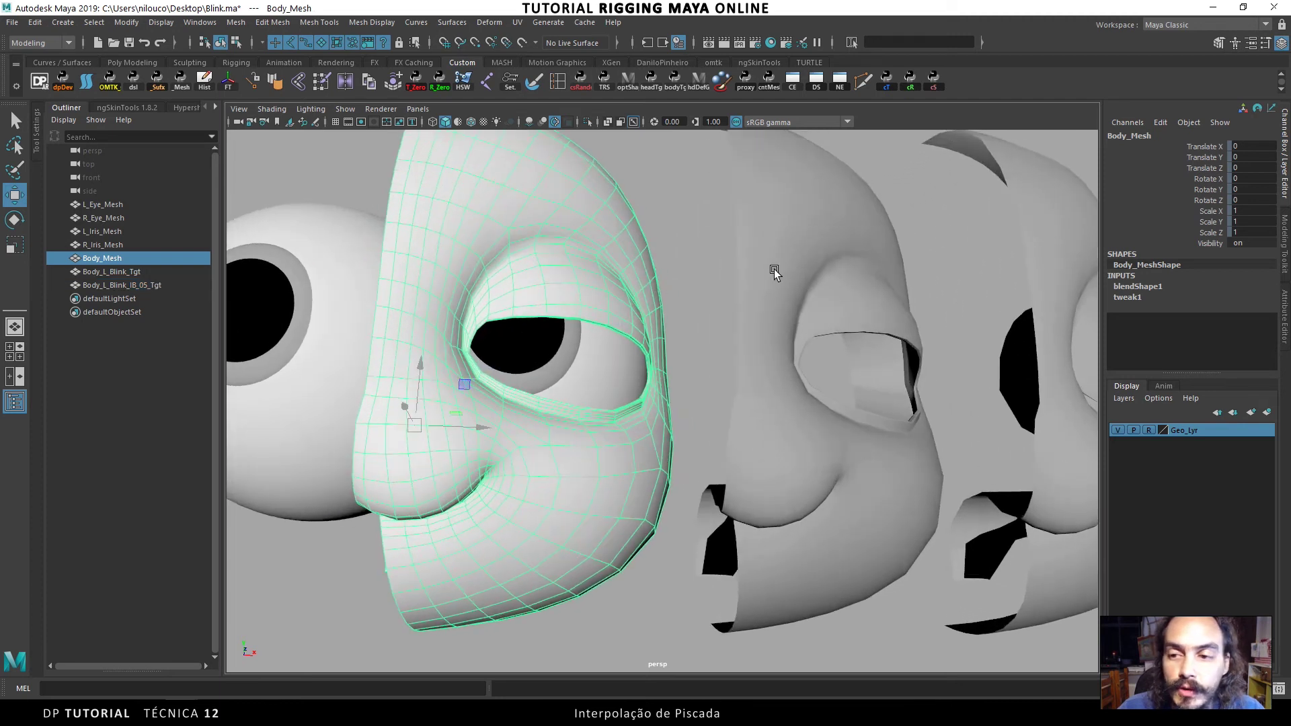
pyautogui.click(1136, 287)
pyautogui.click(1195, 308)
pyautogui.keyDown('alt'); pyautogui.moveTo(712, 312); pyautogui.dragTo(718, 346, button='middle'); pyautogui.keyUp('alt')
pyautogui.keyDown('alt'); pyautogui.moveTo(718, 346); pyautogui.dragTo(757, 346, button='right'); pyautogui.keyUp('alt')
pyautogui.keyDown('alt'); pyautogui.moveTo(757, 346); pyautogui.dragTo(772, 336); pyautogui.keyUp('alt')
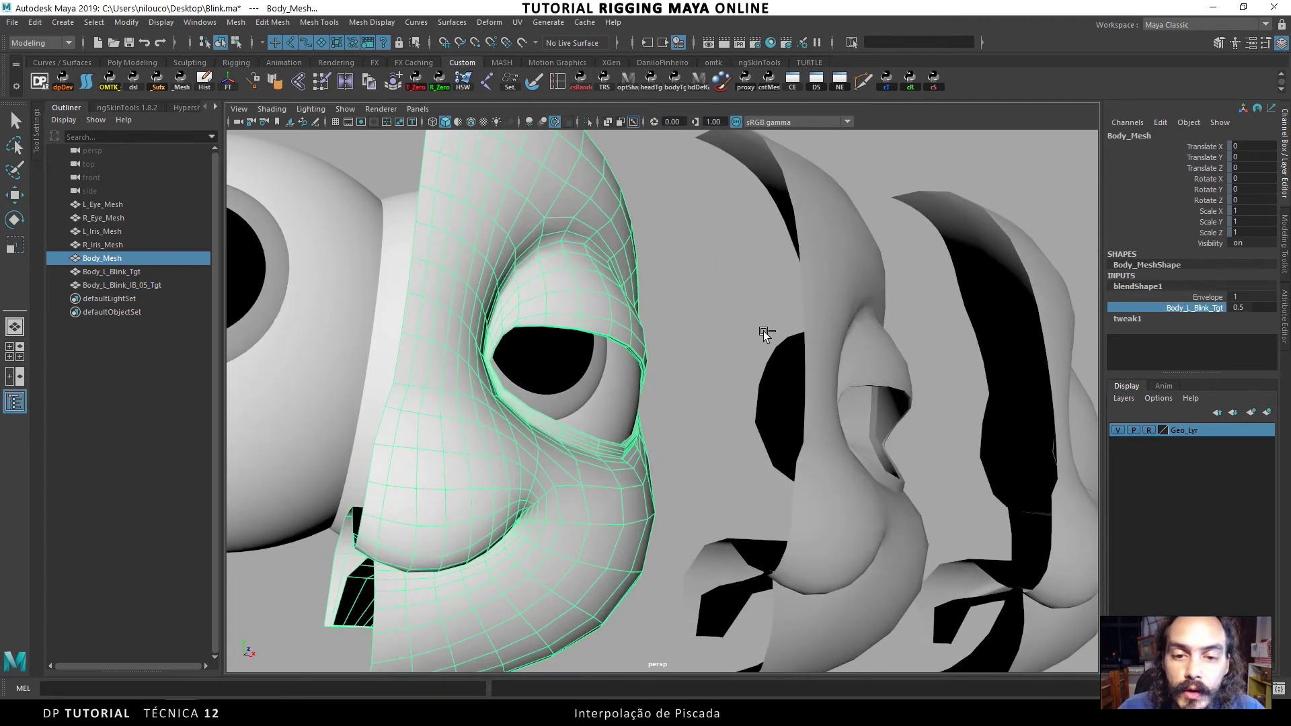
pyautogui.moveTo(764, 334); pyautogui.dragTo(723, 349, button='middle')
pyautogui.keyDown('alt'); pyautogui.moveTo(724, 349); pyautogui.dragTo(658, 321); pyautogui.keyUp('alt')
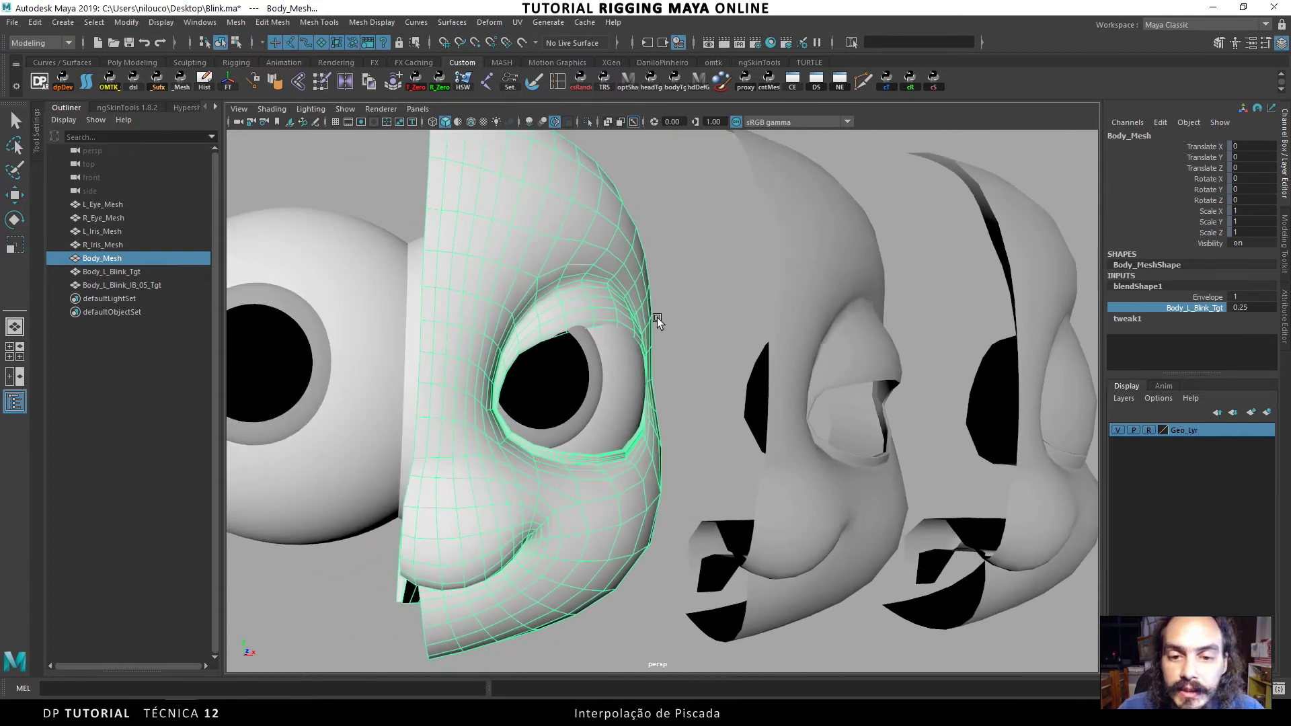
# Move Body_L_Blink_Tgt and Body_L_Blink_IB_05_Tgt together farther along X, well away from Body_Mesh
pyautogui.keyDown('alt'); pyautogui.moveTo(808, 321); pyautogui.dragTo(702, 303); pyautogui.keyUp('alt')
pyautogui.keyDown('alt'); pyautogui.moveTo(702, 303); pyautogui.dragTo(697, 283, button='right'); pyautogui.keyUp('alt')
pyautogui.keyDown('alt'); pyautogui.moveTo(697, 282); pyautogui.dragTo(655, 280, button='middle'); pyautogui.keyUp('alt')
pyautogui.moveTo(908, 191); pyautogui.dragTo(724, 346)
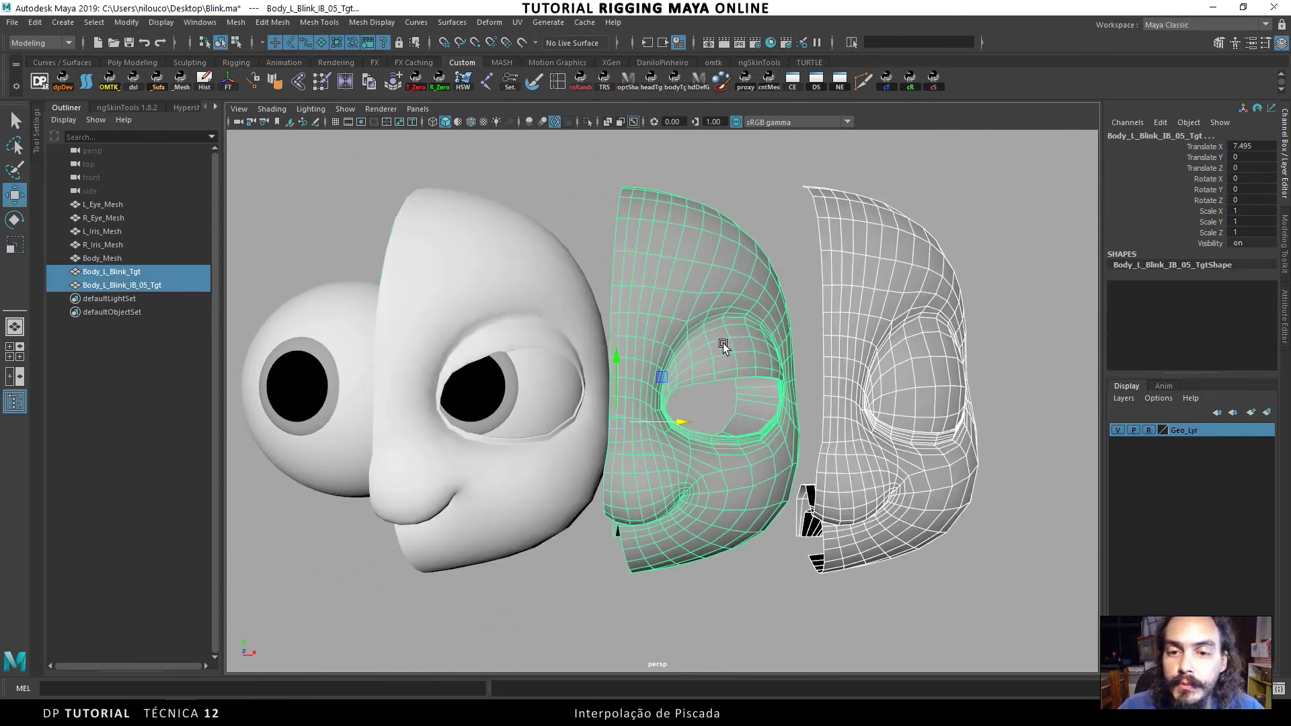
pyautogui.press('w')
pyautogui.moveTo(677, 417); pyautogui.dragTo(834, 408)
pyautogui.click(658, 295)
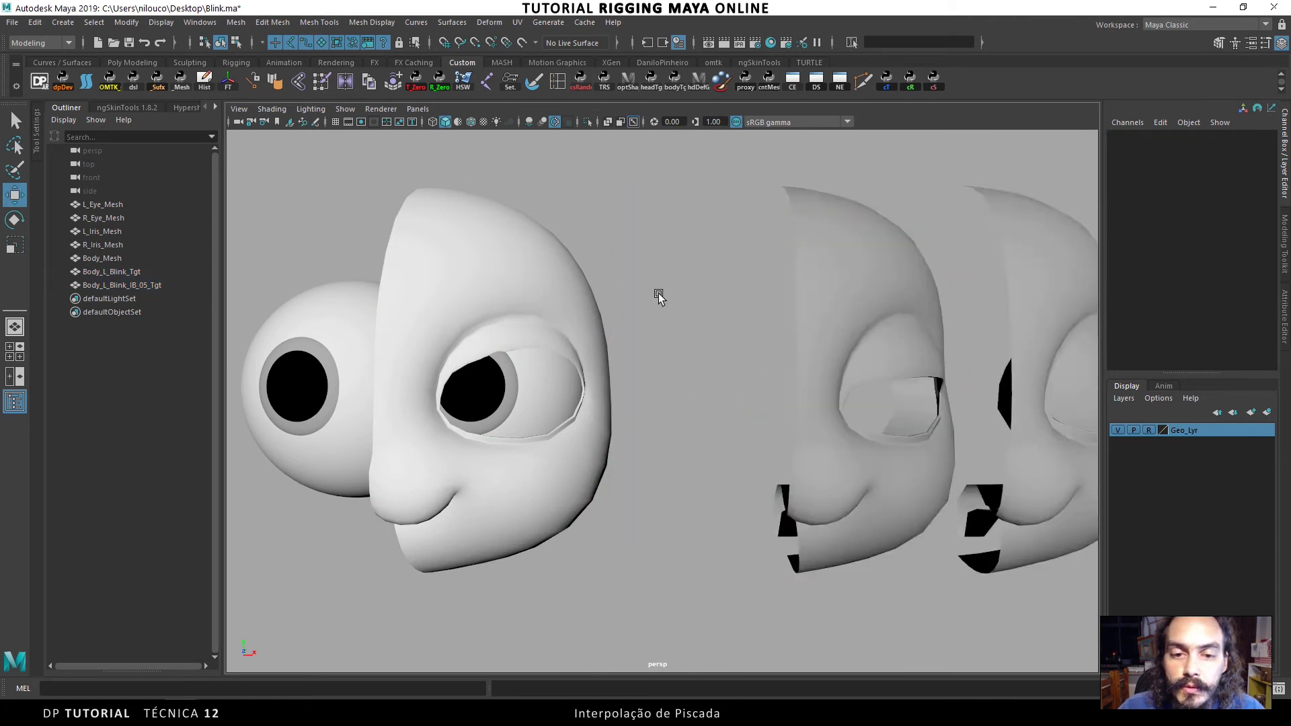
# Examine Body_Mesh's upper eyelid from several angles for eyeball intersections at a Body_L_Blink_Tgt weight of 0.25
pyautogui.moveTo(658, 295)
pyautogui.keyDown('alt'); pyautogui.mouseDown()
pyautogui.moveTo(583, 308)
pyautogui.moveTo(665, 295)
pyautogui.mouseUp(); pyautogui.keyUp('alt')
pyautogui.click(547, 294)
pyautogui.scroll(2, 665, 295)
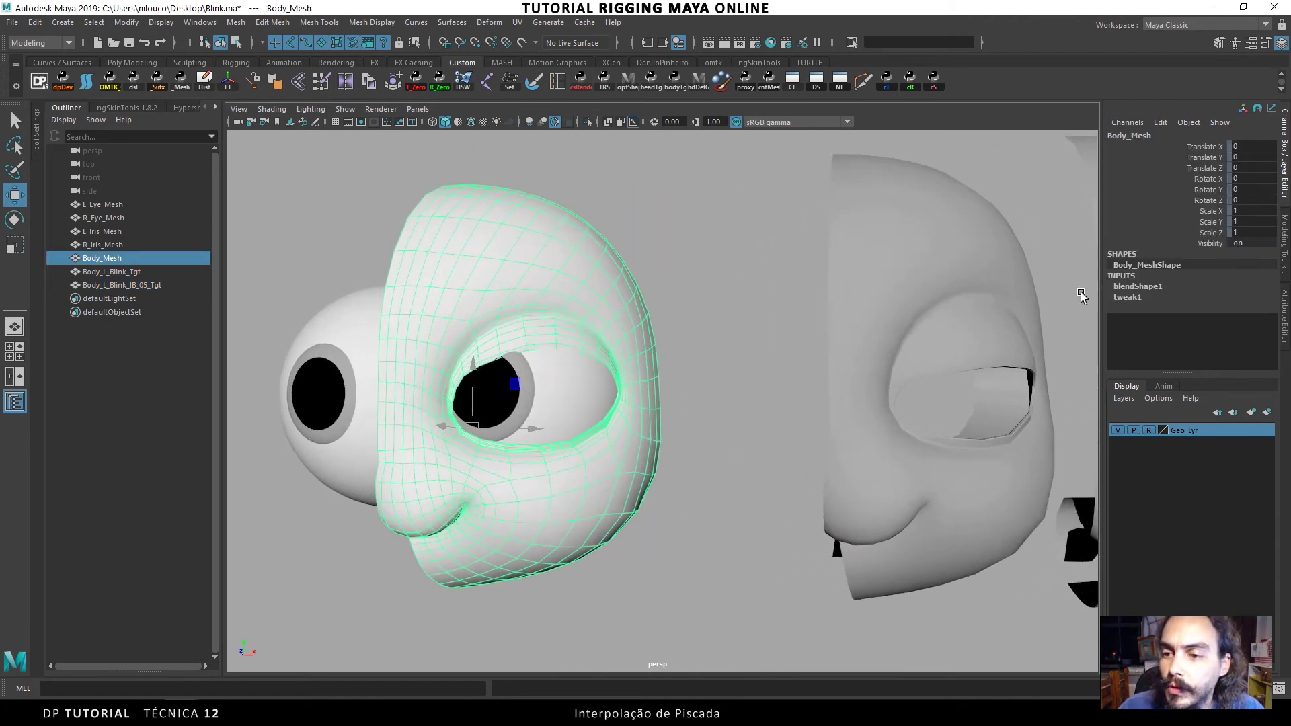
pyautogui.click(1143, 287)
pyautogui.click(1252, 307)
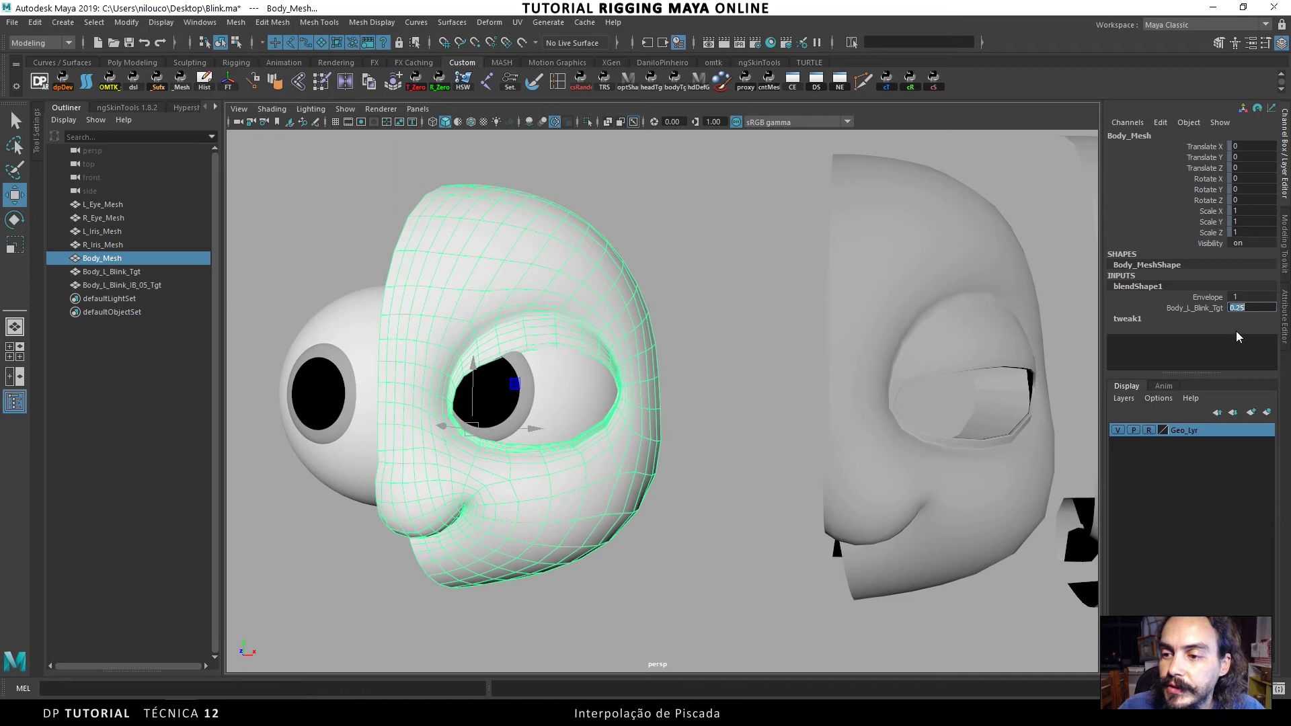
pyautogui.keyDown('alt'); pyautogui.moveTo(571, 346); pyautogui.dragTo(737, 325); pyautogui.keyUp('alt')
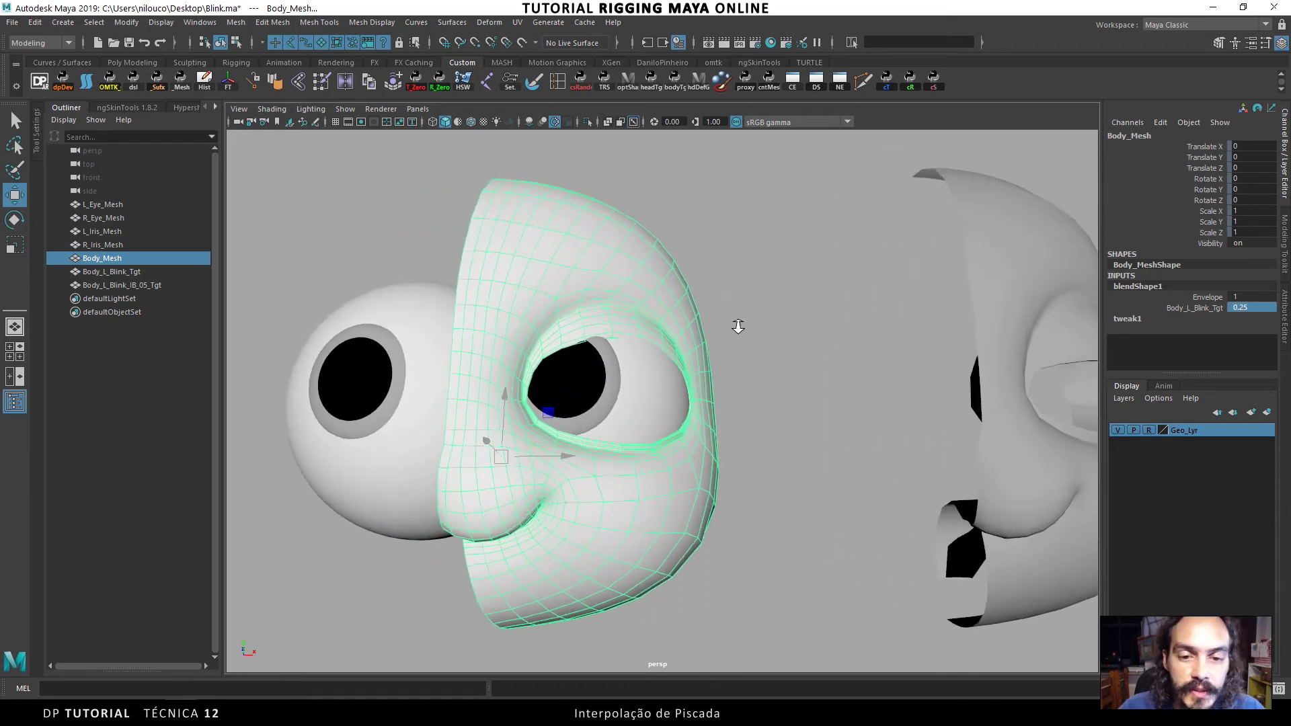
pyautogui.scroll(3, 720, 363)
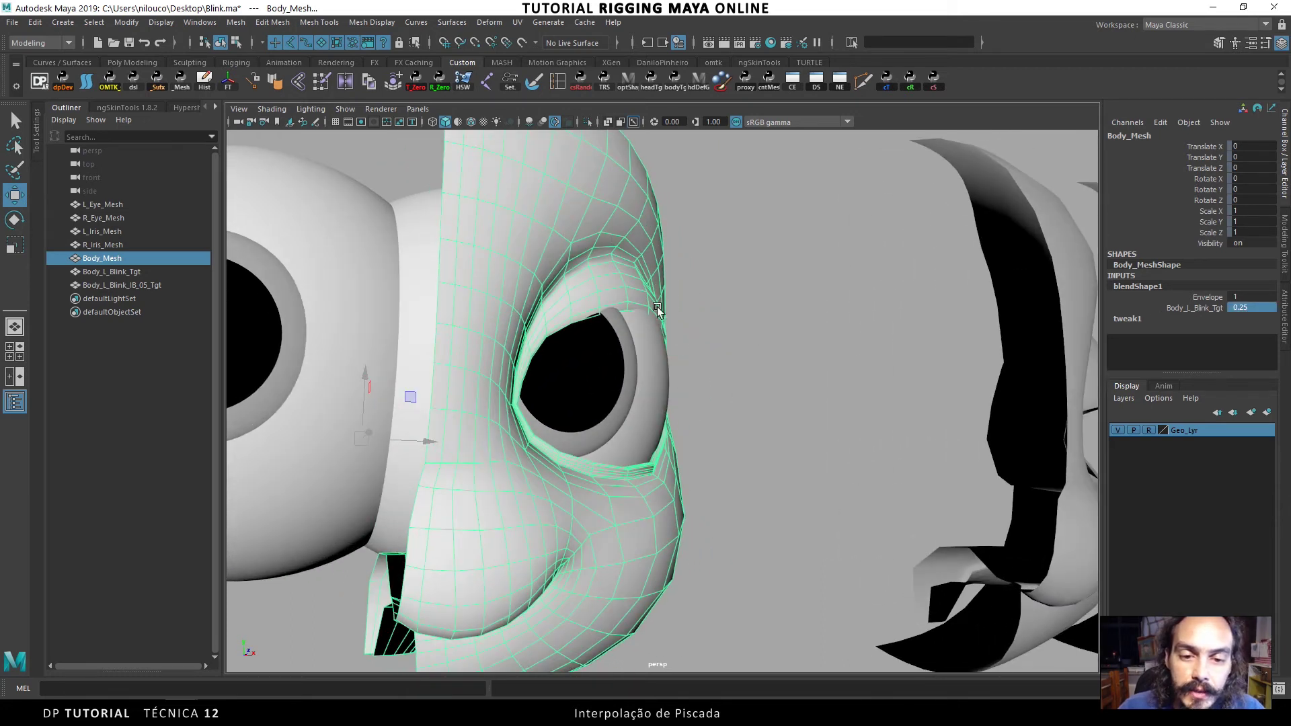
pyautogui.scroll(-4, 723, 344)
pyautogui.scroll(3, 639, 309)
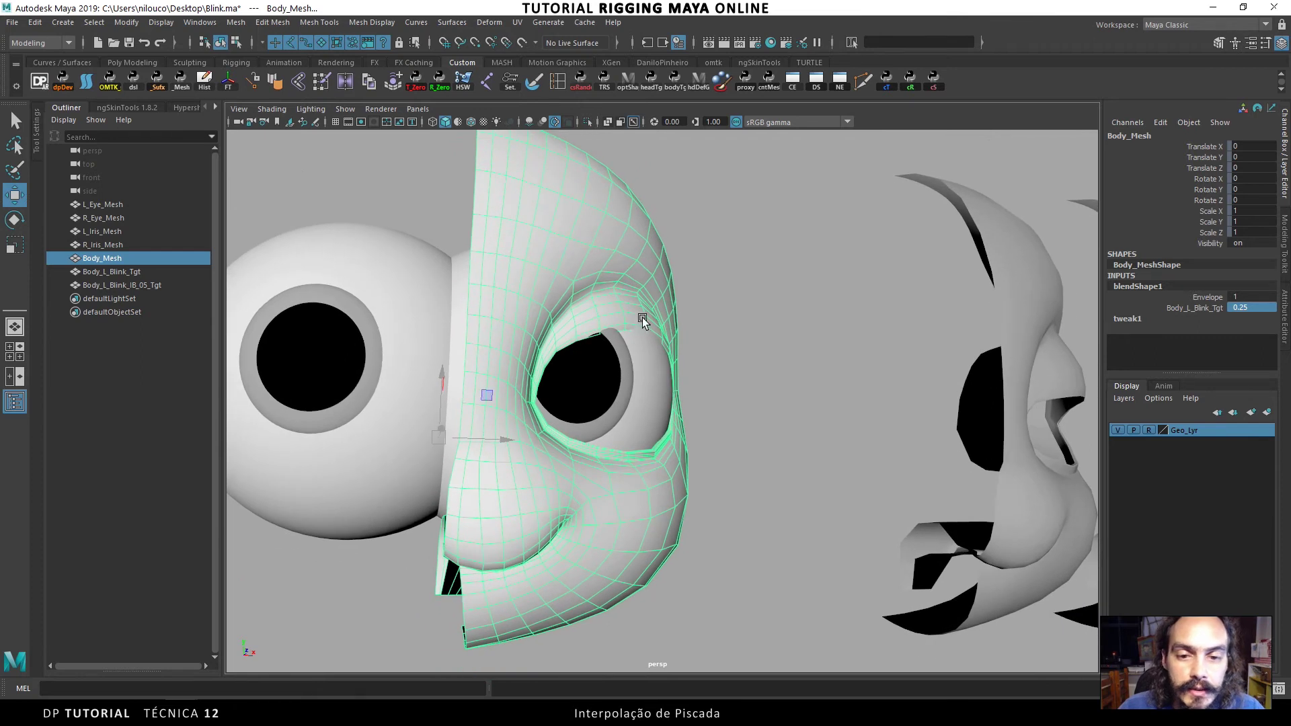
pyautogui.click(748, 314)
pyautogui.click(624, 254)
pyautogui.keyDown('alt'); pyautogui.moveTo(658, 259); pyautogui.dragTo(666, 267, button='middle'); pyautogui.keyUp('alt')
pyautogui.keyDown('alt'); pyautogui.moveTo(667, 267); pyautogui.dragTo(697, 260); pyautogui.keyUp('alt')
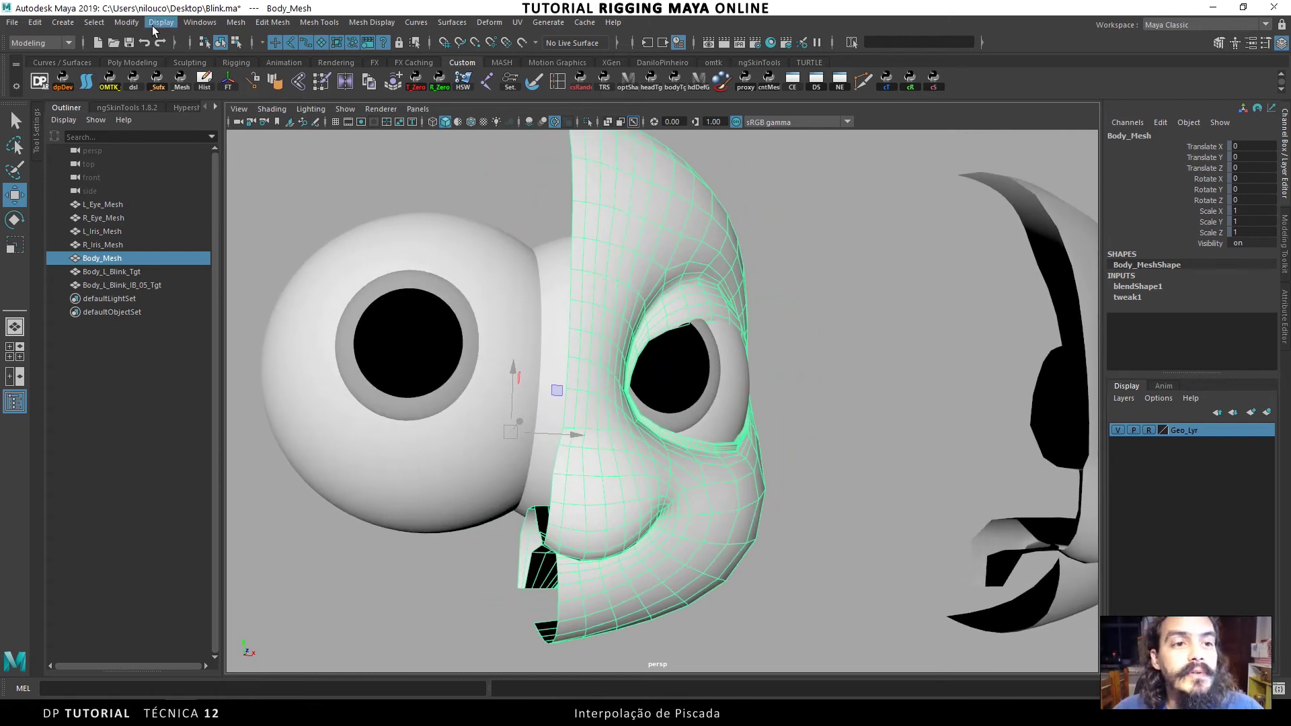
# Open the Shape Editor, delete the unused rig_Bibi_v04 group, and widen the names enough to read the target names fully
pyautogui.click(200, 23)
pyautogui.moveTo(261, 99)
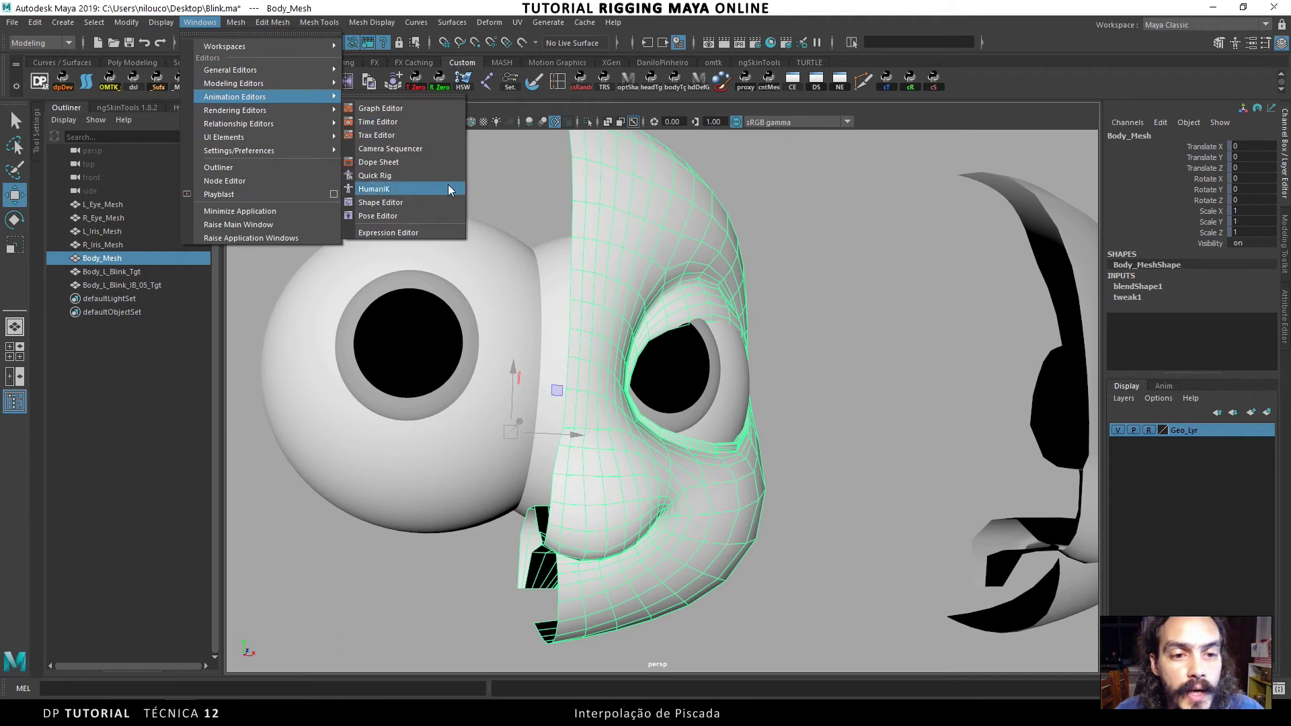
pyautogui.click(411, 201)
pyautogui.moveTo(300, 355); pyautogui.dragTo(481, 113)
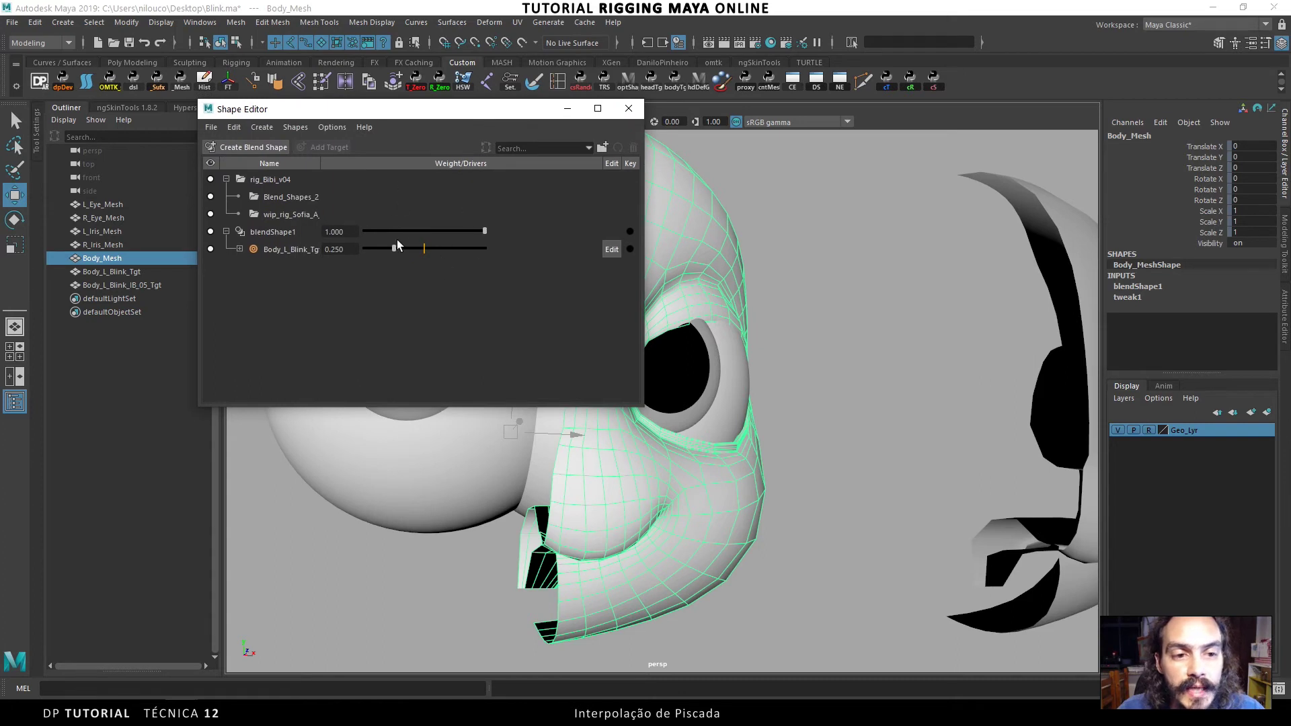
pyautogui.click(273, 178)
pyautogui.click(634, 147)
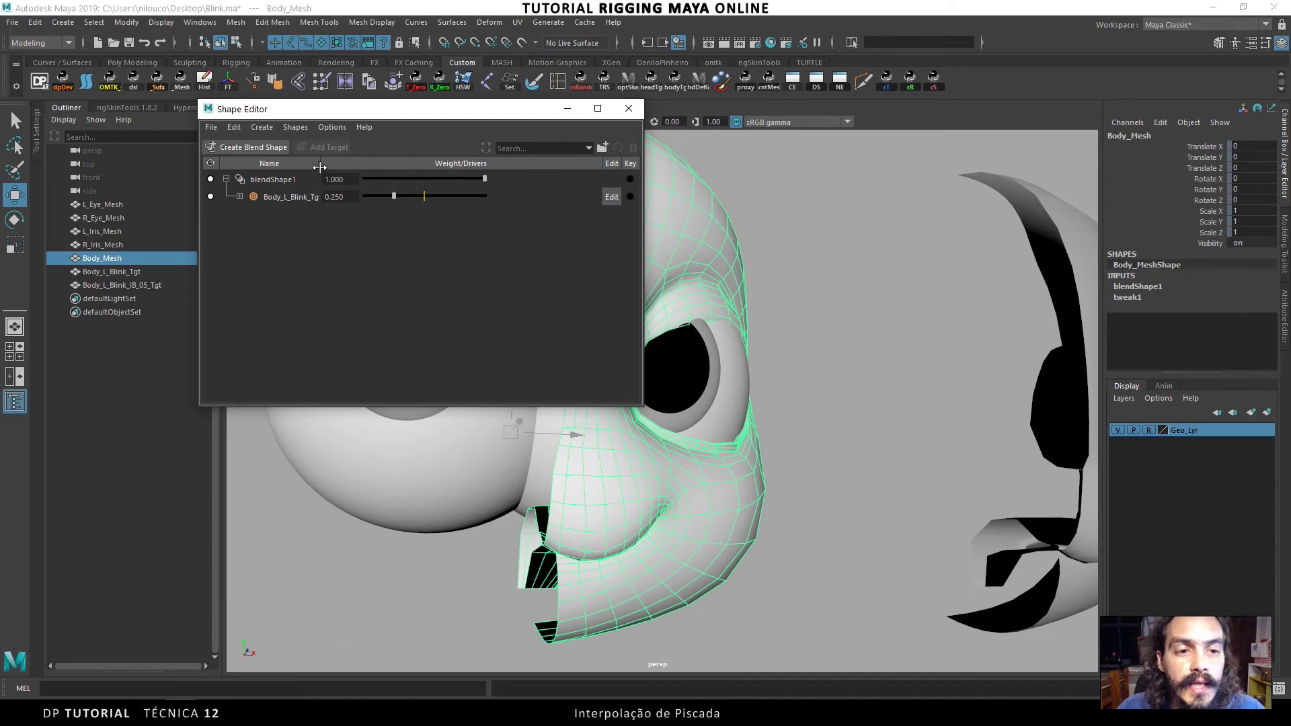
pyautogui.moveTo(320, 167); pyautogui.dragTo(365, 160)
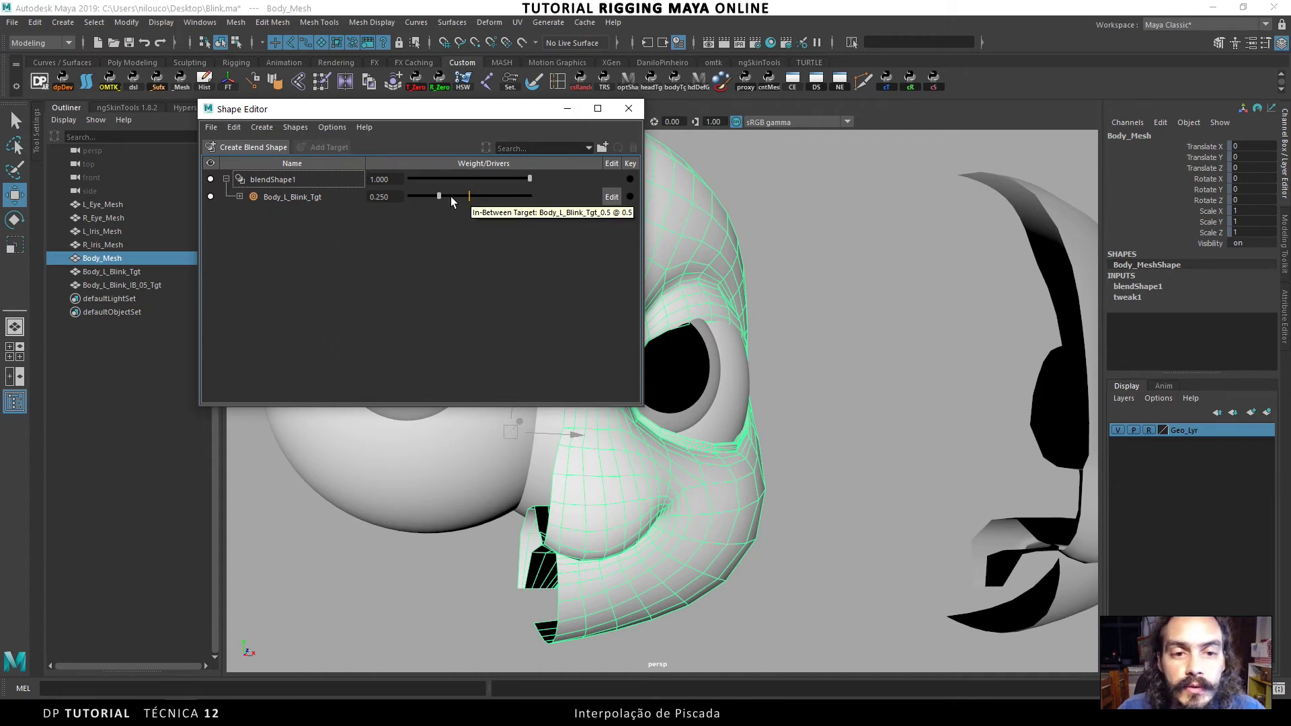
# Scrub the Body_L_Blink_Tgt weight, expand its in-between targets, and set the weight to 0.25
pyautogui.moveTo(442, 196); pyautogui.dragTo(408, 196)
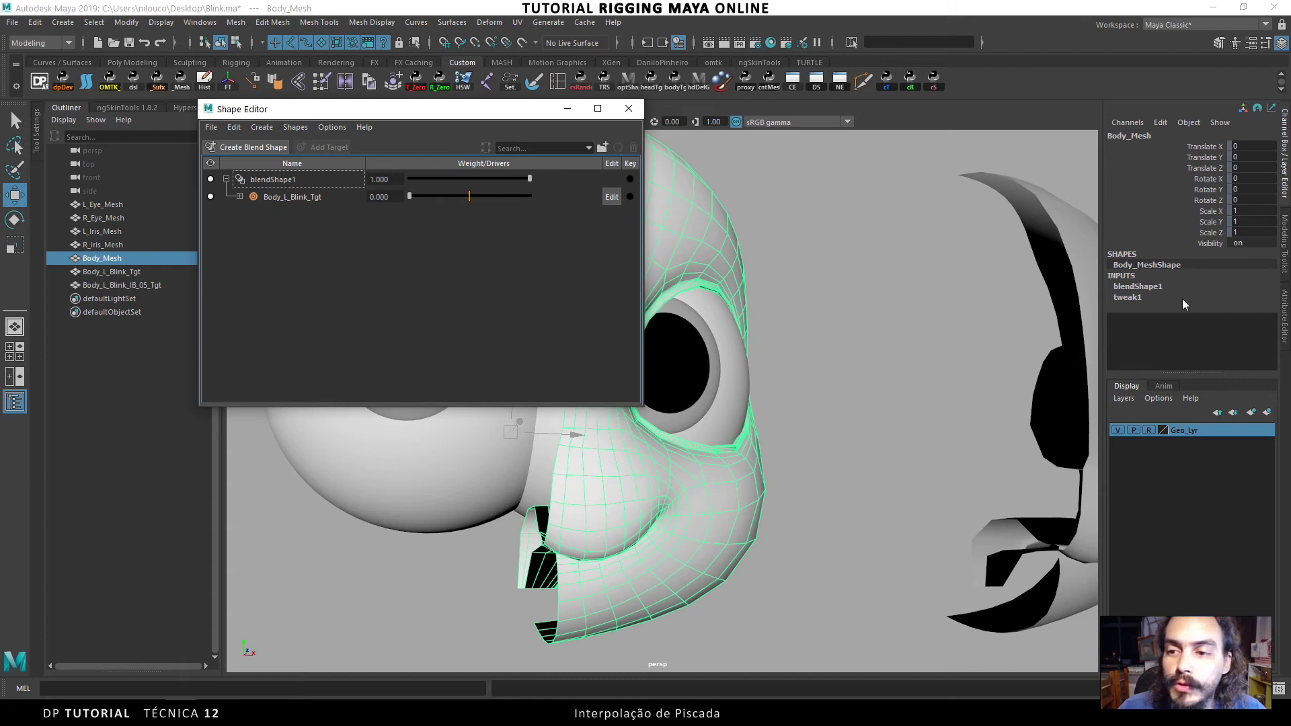
pyautogui.moveTo(408, 195); pyautogui.dragTo(436, 196)
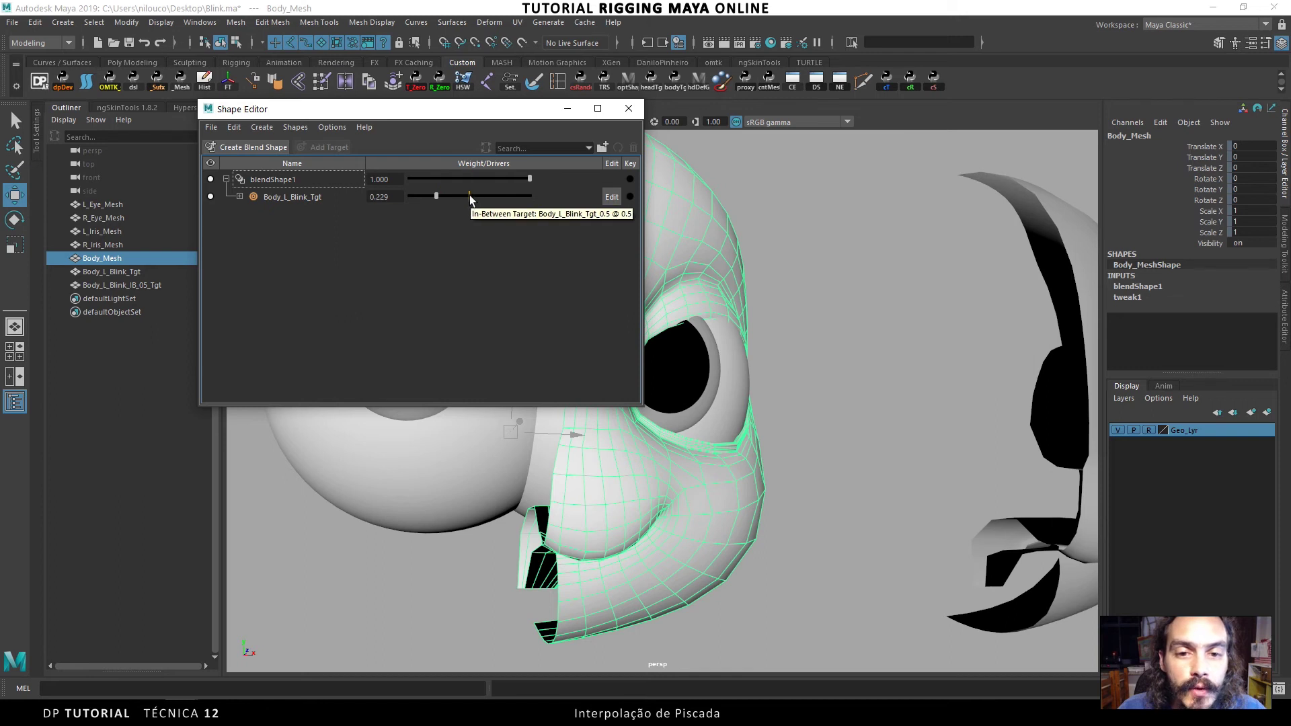
pyautogui.click(239, 196)
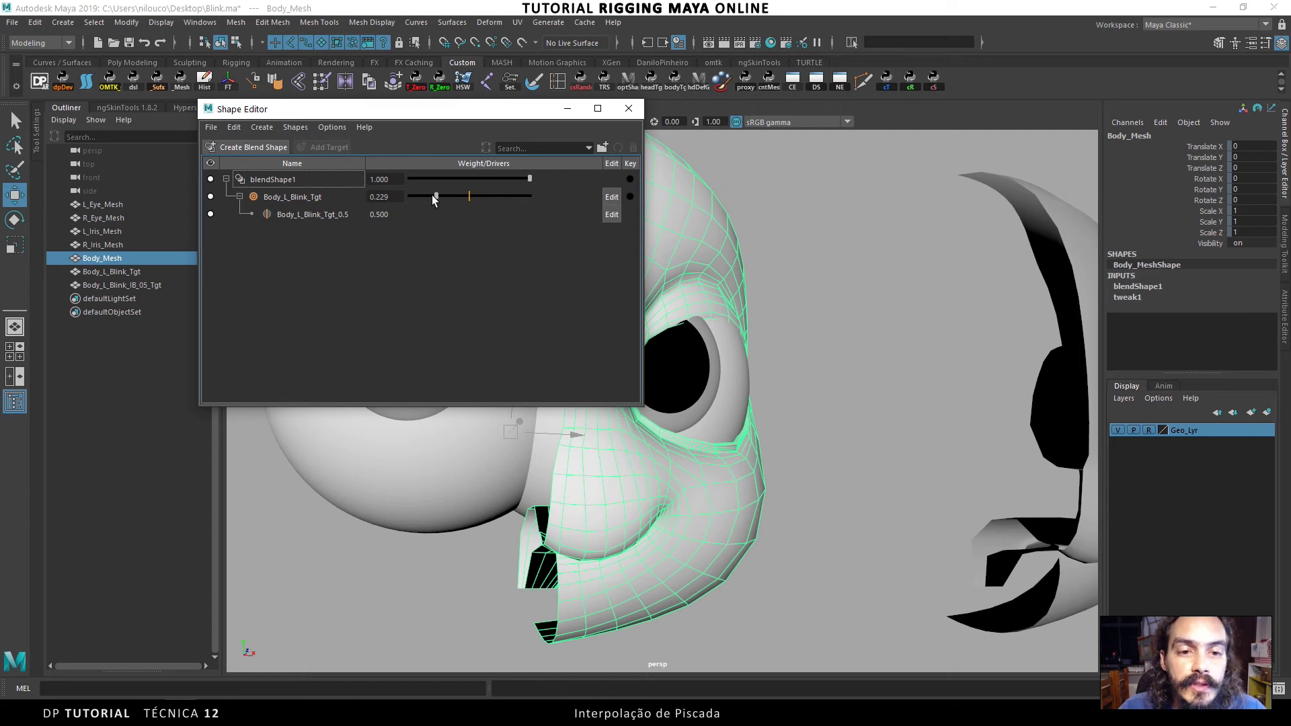
pyautogui.moveTo(431, 195); pyautogui.dragTo(420, 195)
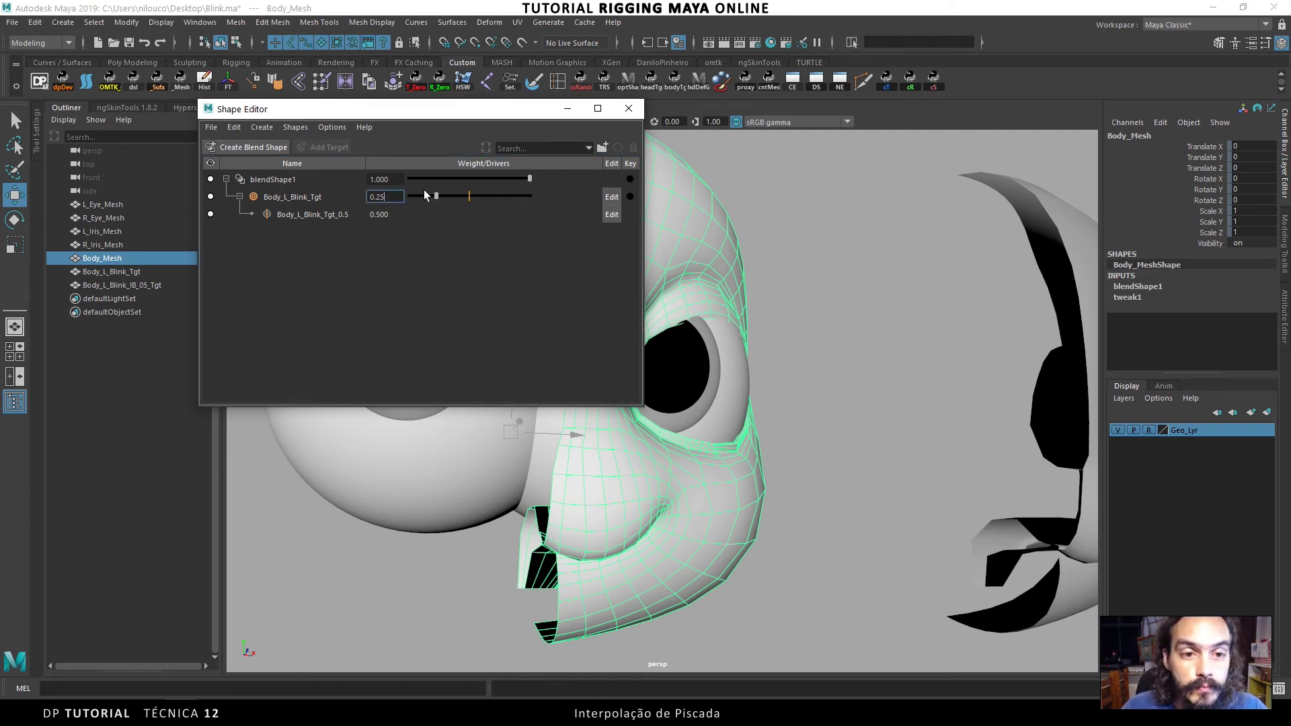
pyautogui.press('Return')
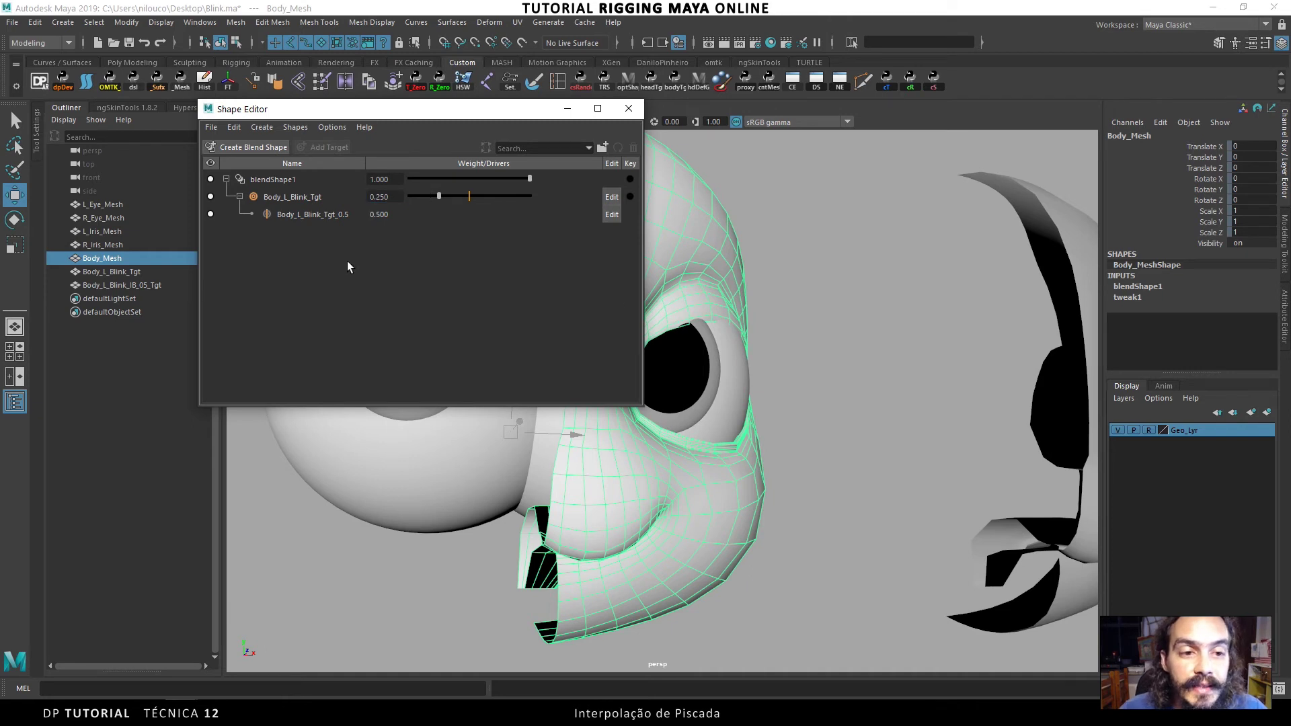
pyautogui.keyDown('alt'); pyautogui.moveTo(683, 280); pyautogui.dragTo(850, 288); pyautogui.keyUp('alt')
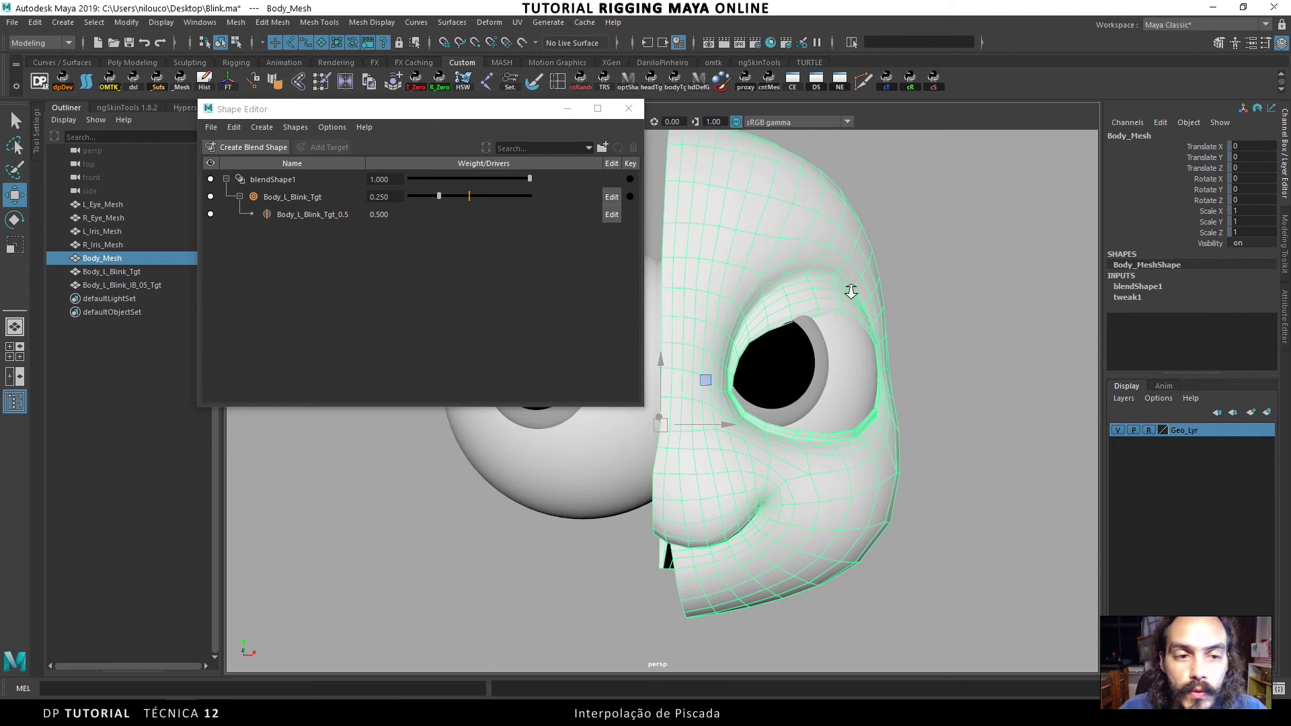
pyautogui.click(297, 197)
pyautogui.rightClick(300, 198)
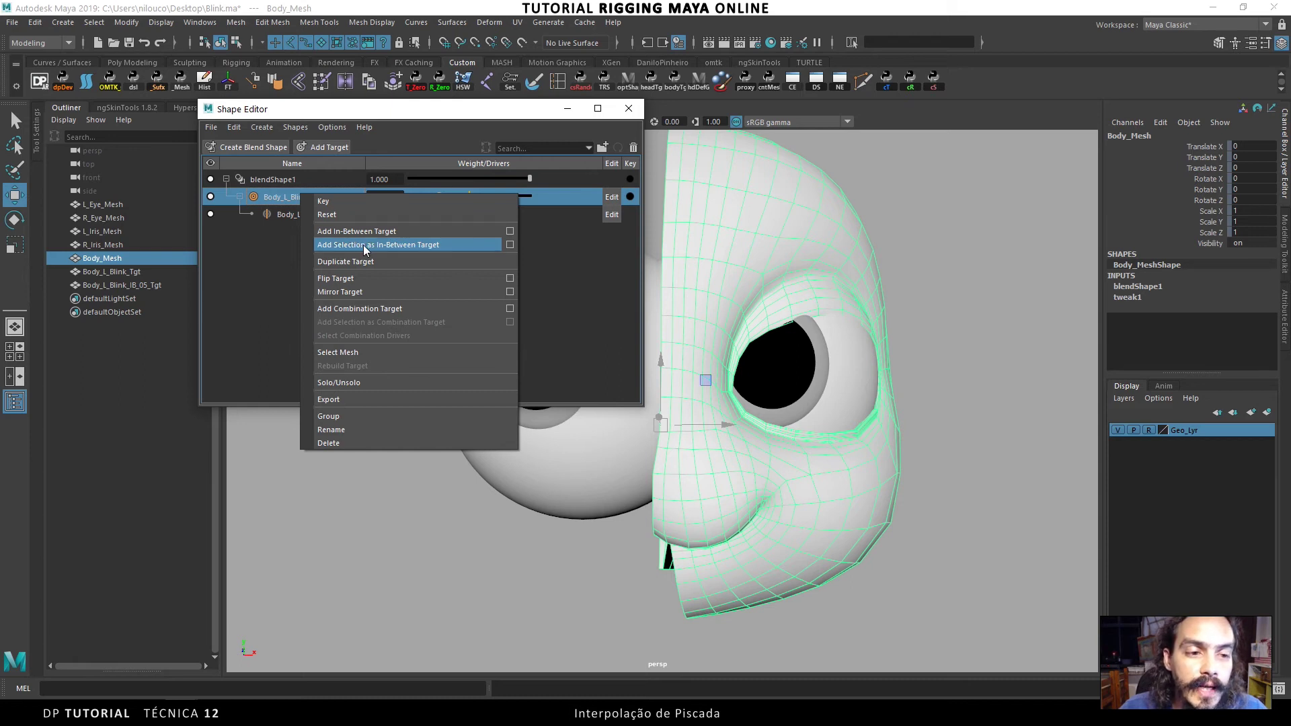
pyautogui.click(128, 285)
pyautogui.keyDown('ctrl'); pyautogui.click(114, 258); pyautogui.keyUp('ctrl')
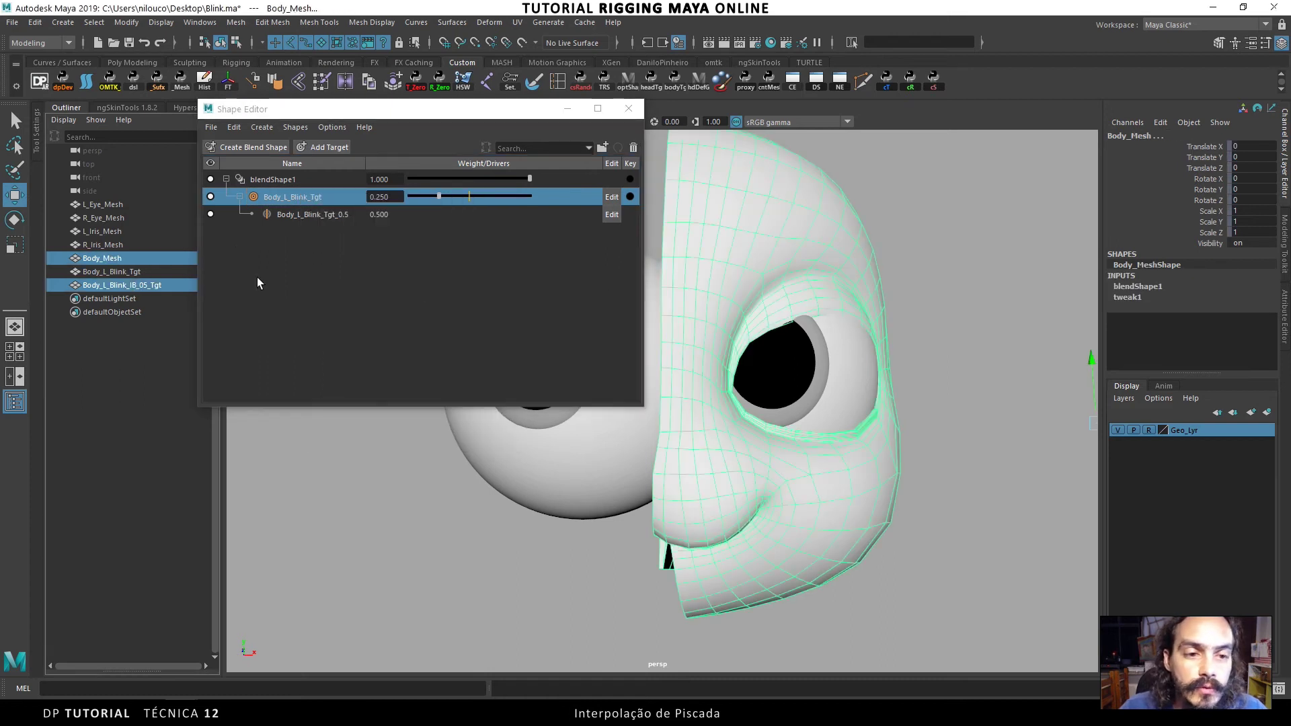
pyautogui.click(113, 259)
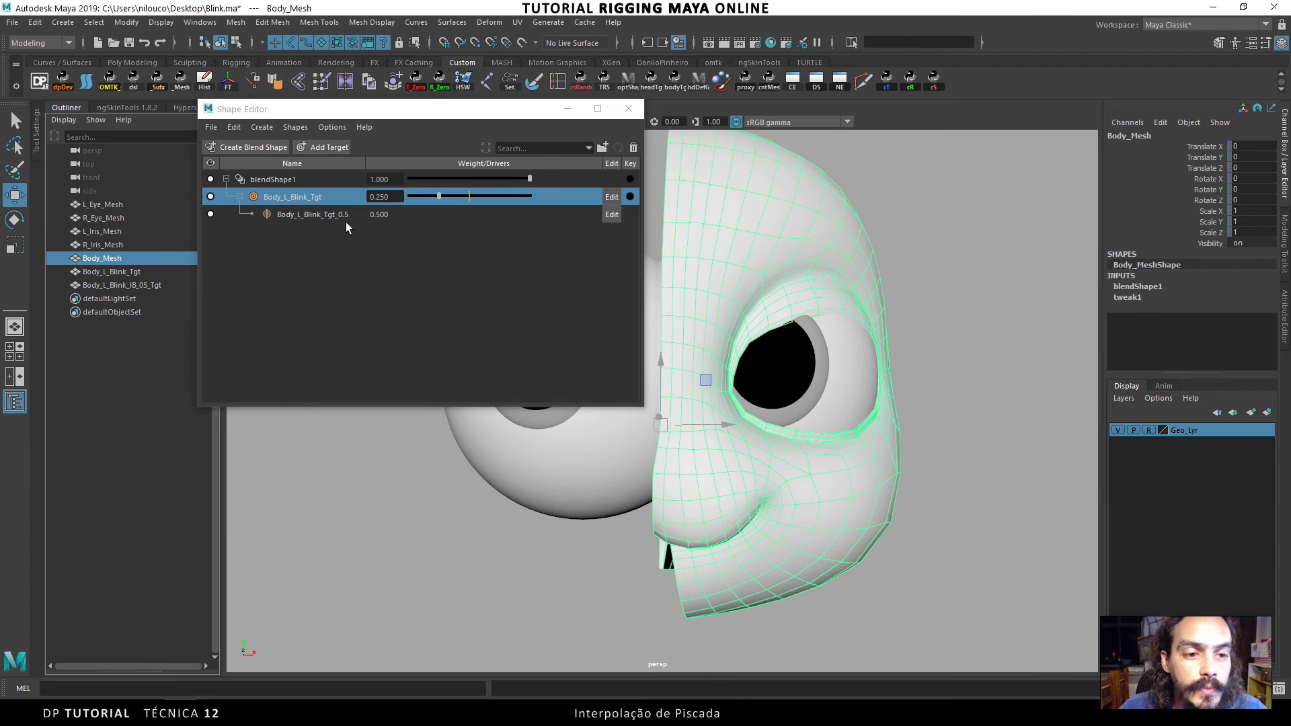
# Add a new in-between target to Body_L_Blink_Tgt at the 0.25 weight
pyautogui.click(306, 198)
pyautogui.rightClick(302, 196)
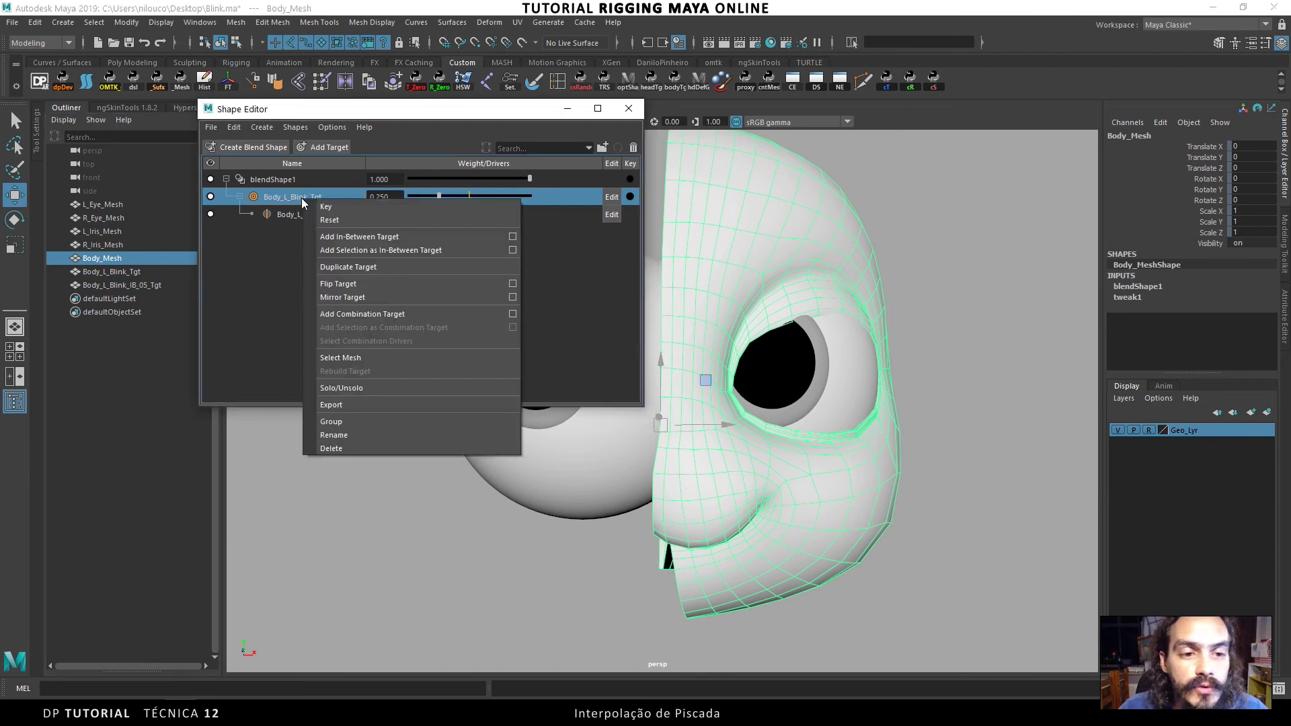
pyautogui.click(358, 238)
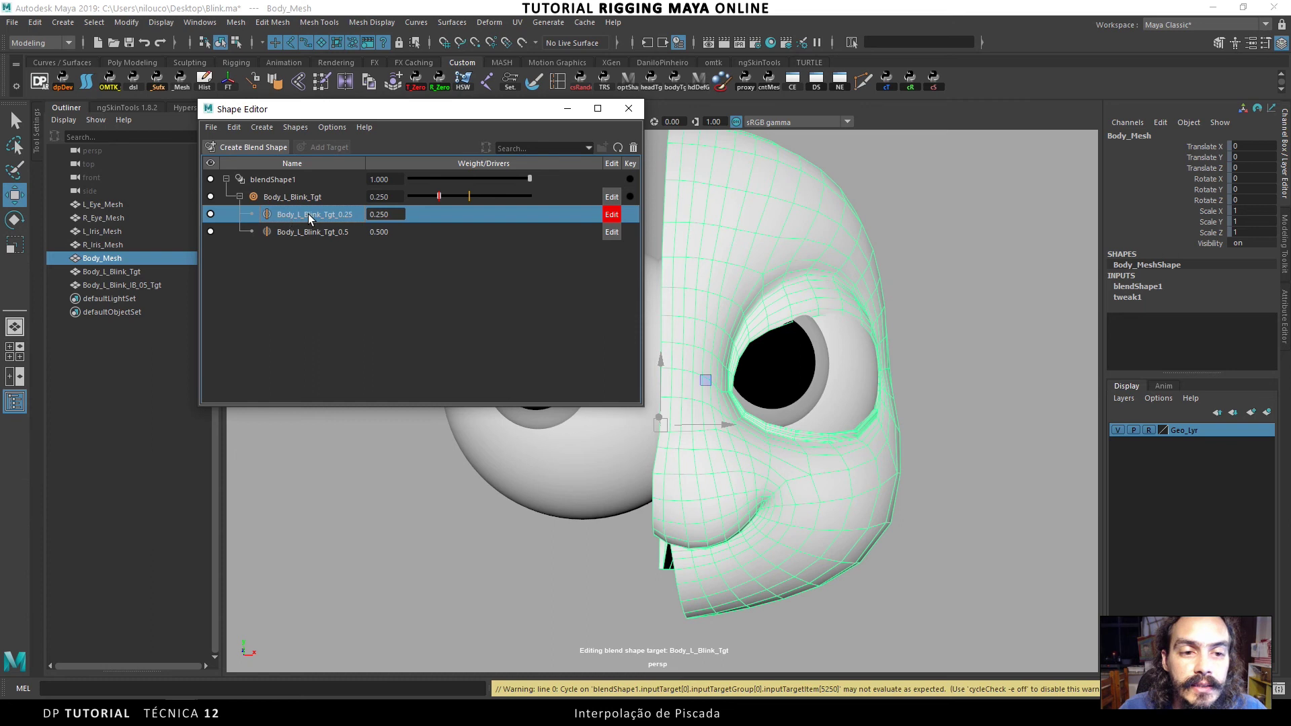
# Select the vertices along Body_Mesh's upper eyelid edge above the iris, with soft selection on
pyautogui.moveTo(839, 276); pyautogui.dragTo(875, 315, button='right')
pyautogui.keyDown('alt'); pyautogui.moveTo(875, 313); pyautogui.dragTo(809, 309); pyautogui.keyUp('alt')
pyautogui.keyDown('alt'); pyautogui.moveTo(809, 310); pyautogui.dragTo(818, 351, button='right'); pyautogui.keyUp('alt')
pyautogui.click(809, 294)
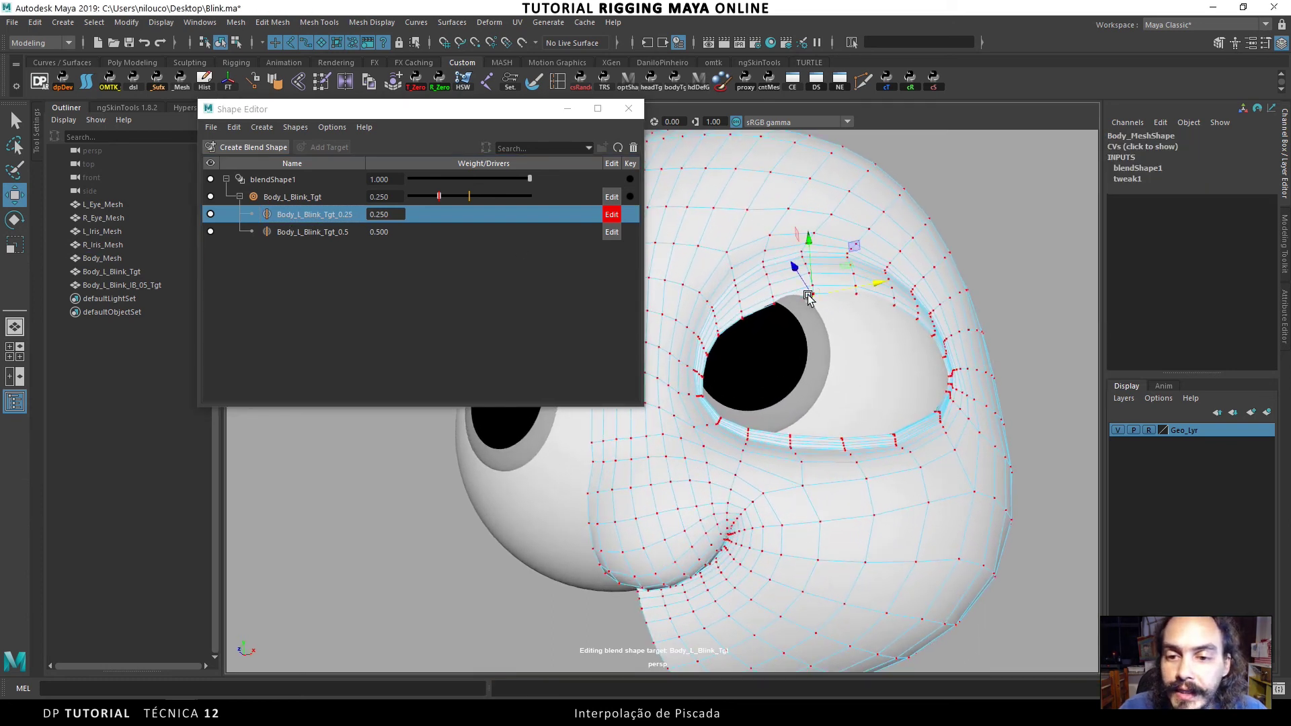
pyautogui.keyDown('alt'); pyautogui.moveTo(780, 272); pyautogui.dragTo(860, 319); pyautogui.keyUp('alt')
pyautogui.keyDown('shift'); pyautogui.click(814, 280); pyautogui.keyUp('shift')
pyautogui.press('b')
pyautogui.keyDown('shift'); pyautogui.click(758, 316); pyautogui.keyUp('shift')
# Pull the soft-selected eyelid vertices out clear of the eyeball, return to object mode, and stop editing the 0.25 in-between
pyautogui.moveTo(808, 328); pyautogui.dragTo(804, 317, button='middle')
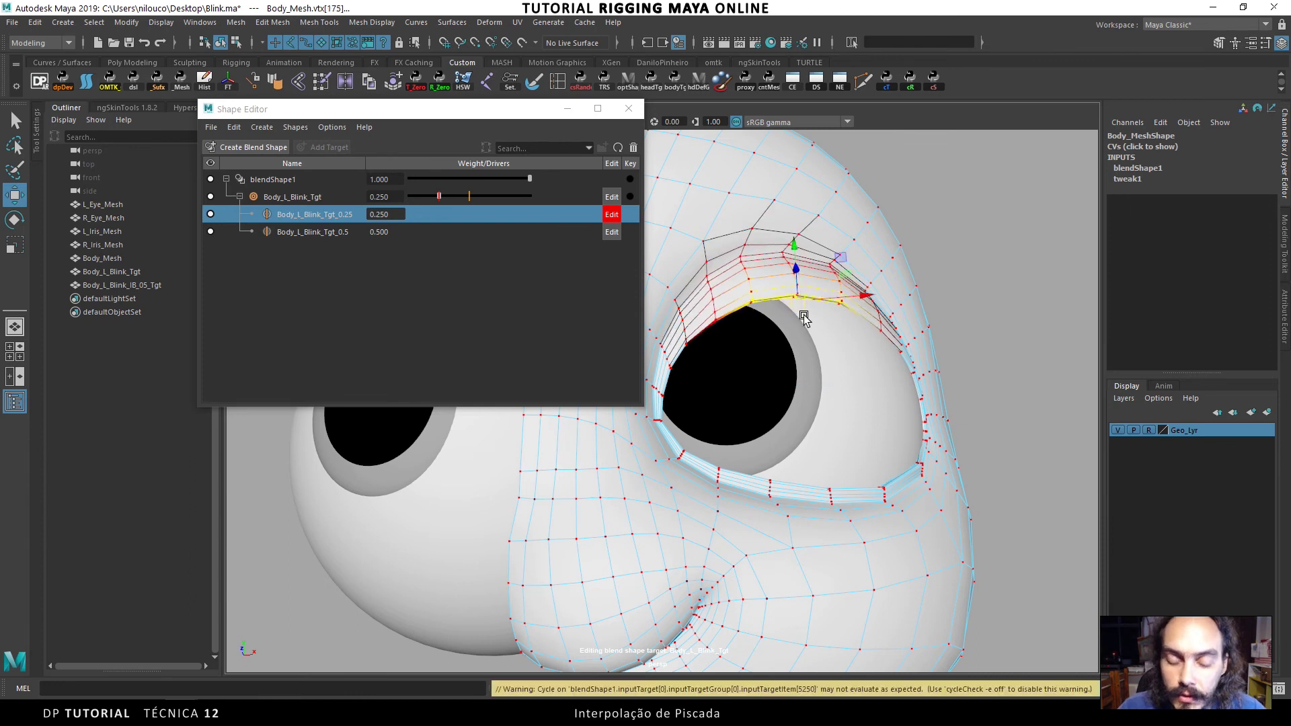
pyautogui.hotkey('ctrl', 'z')
pyautogui.keyDown('alt'); pyautogui.moveTo(815, 324); pyautogui.dragTo(835, 251); pyautogui.keyUp('alt')
pyautogui.moveTo(835, 250); pyautogui.dragTo(841, 252, button='middle')
pyautogui.keyDown('alt'); pyautogui.moveTo(840, 251); pyautogui.dragTo(783, 352); pyautogui.keyUp('alt')
pyautogui.click(885, 303)
pyautogui.moveTo(785, 351); pyautogui.dragTo(915, 253, button='right')
pyautogui.moveTo(827, 294)
pyautogui.keyDown('alt'); pyautogui.mouseDown()
pyautogui.moveTo(816, 238)
pyautogui.moveTo(833, 299)
pyautogui.mouseUp(); pyautogui.keyUp('alt')
pyautogui.scroll(-1, 834, 297)
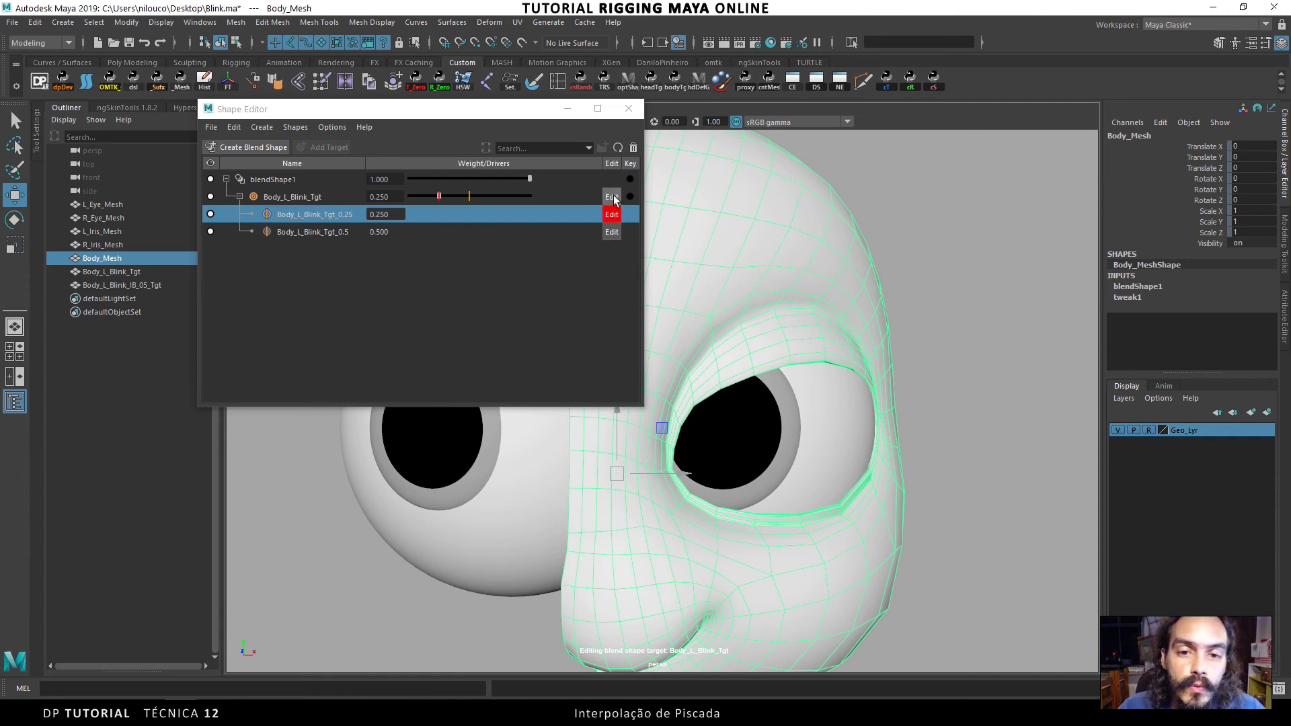
pyautogui.click(613, 198)
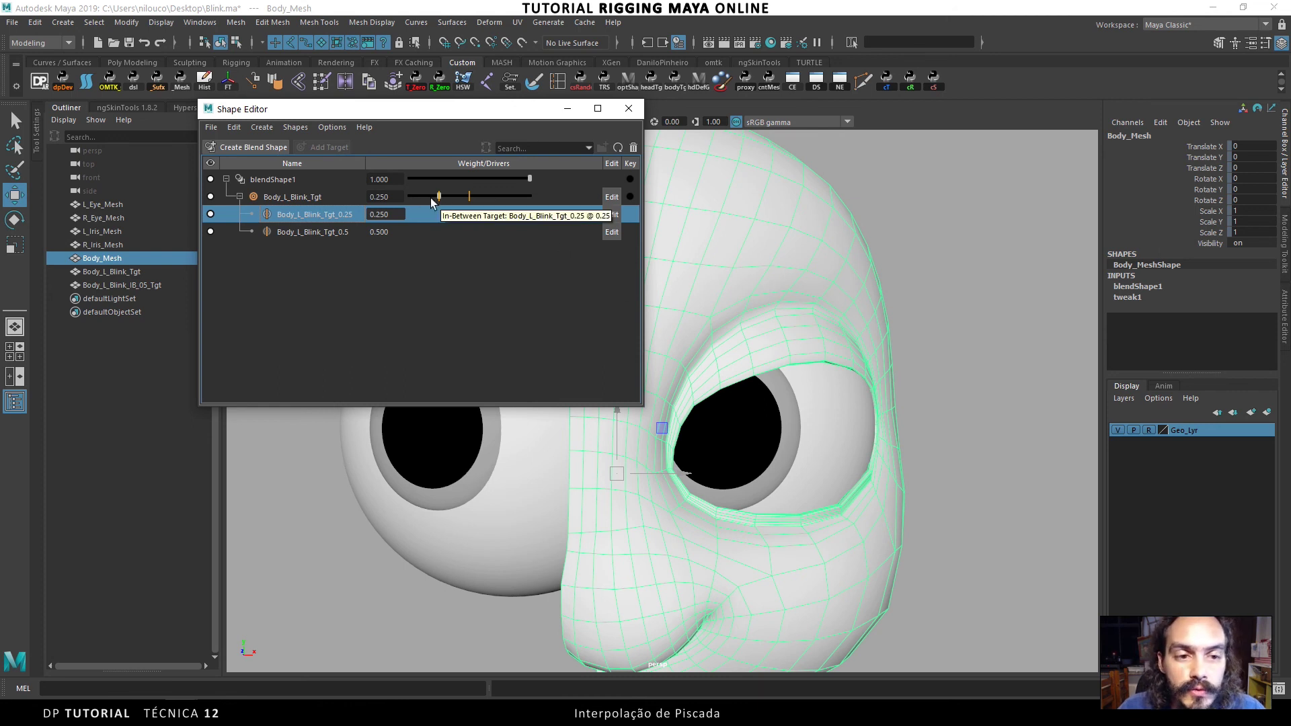
# Scrub the Body_L_Blink_Tgt weight back to 0 and deselect Body_Mesh to check the blink on the plain shaded face
pyautogui.moveTo(423, 196)
pyautogui.mouseDown()
pyautogui.moveTo(397, 196)
pyautogui.moveTo(529, 199)
pyautogui.moveTo(404, 203)
pyautogui.mouseUp()
pyautogui.keyDown('alt'); pyautogui.moveTo(779, 299); pyautogui.dragTo(780, 273, button='middle'); pyautogui.keyUp('alt')
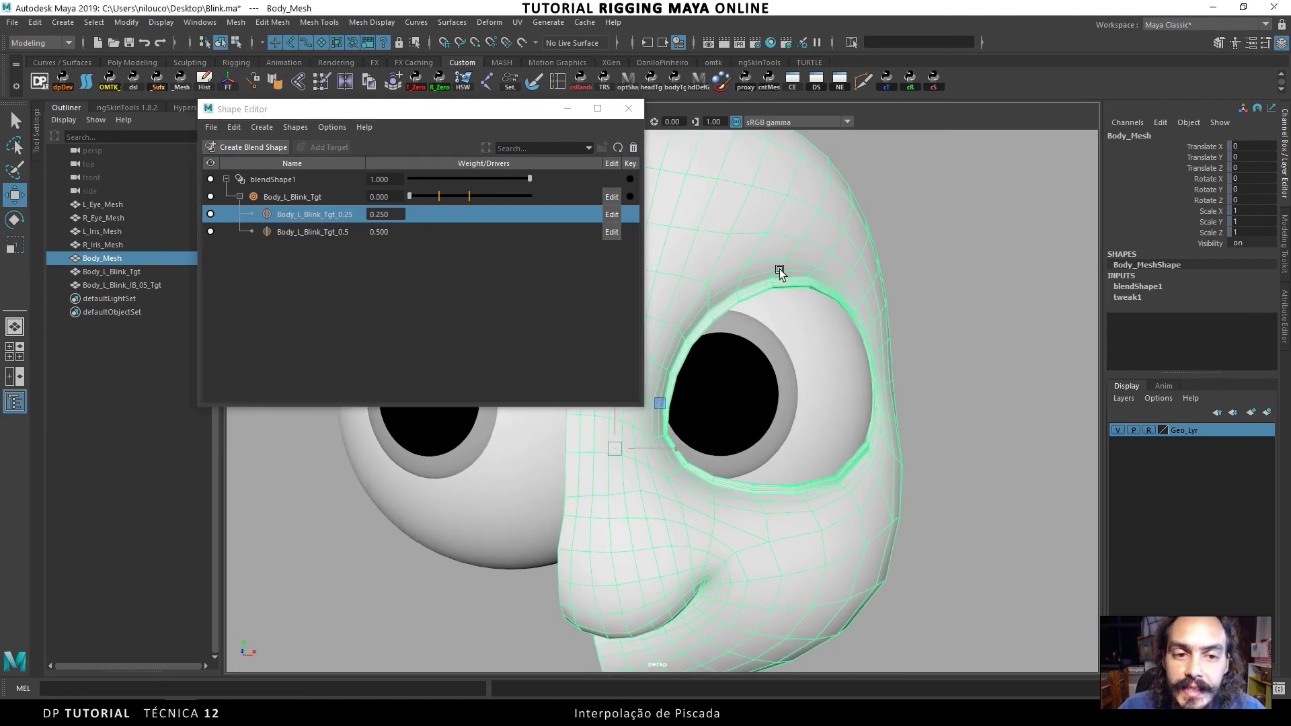
pyautogui.keyDown('alt'); pyautogui.moveTo(779, 270); pyautogui.dragTo(849, 176); pyautogui.keyUp('alt')
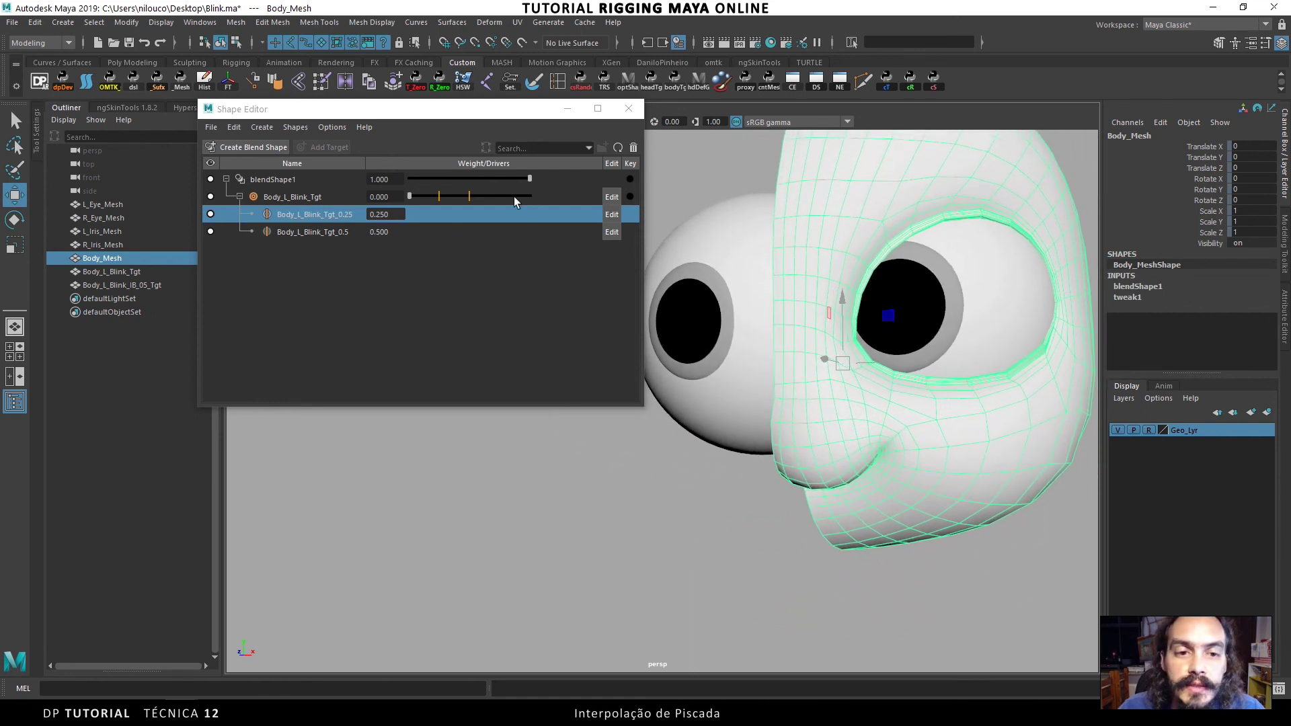
pyautogui.click(691, 164)
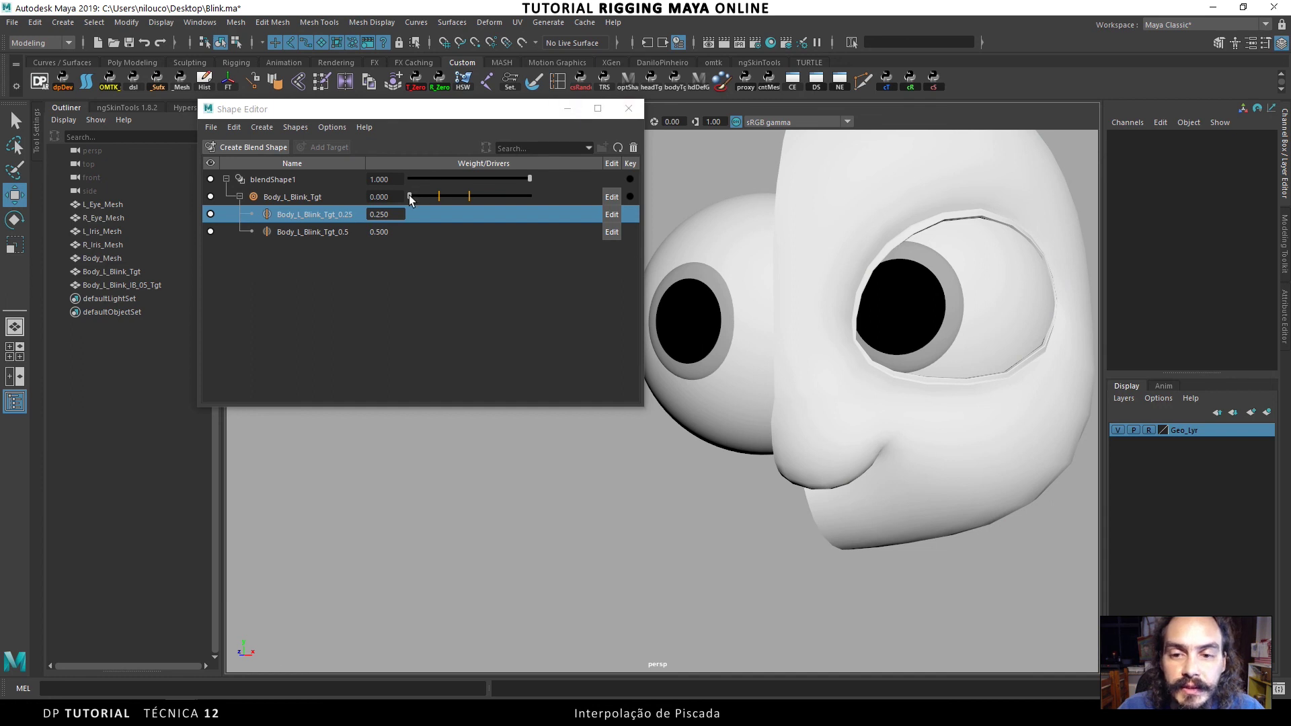
pyautogui.moveTo(409, 195); pyautogui.dragTo(368, 201)
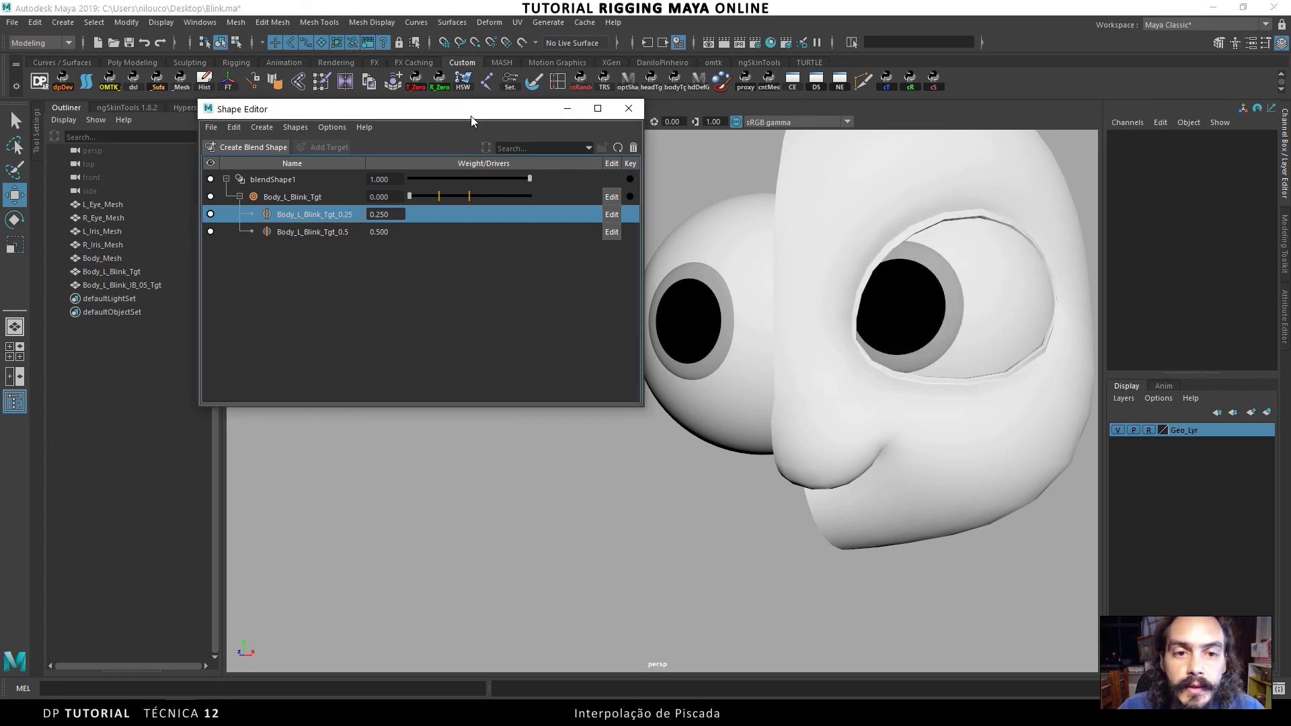
# Show the wireframe over the shaded meshes and scrub the Body_L_Blink_Tgt weight through its range, returning it to 0
pyautogui.moveTo(470, 115); pyautogui.dragTo(474, 142)
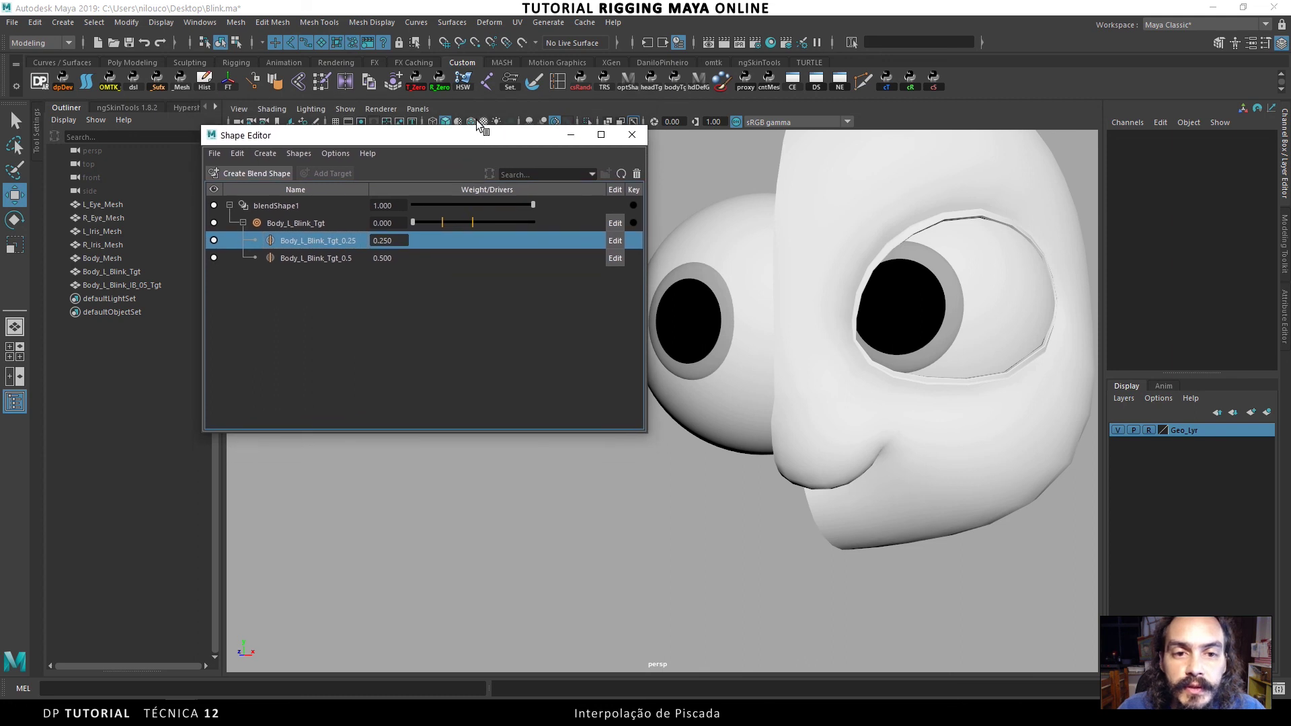
pyautogui.click(470, 121)
pyautogui.moveTo(413, 223); pyautogui.dragTo(558, 221)
pyautogui.moveTo(469, 226); pyautogui.dragTo(408, 230)
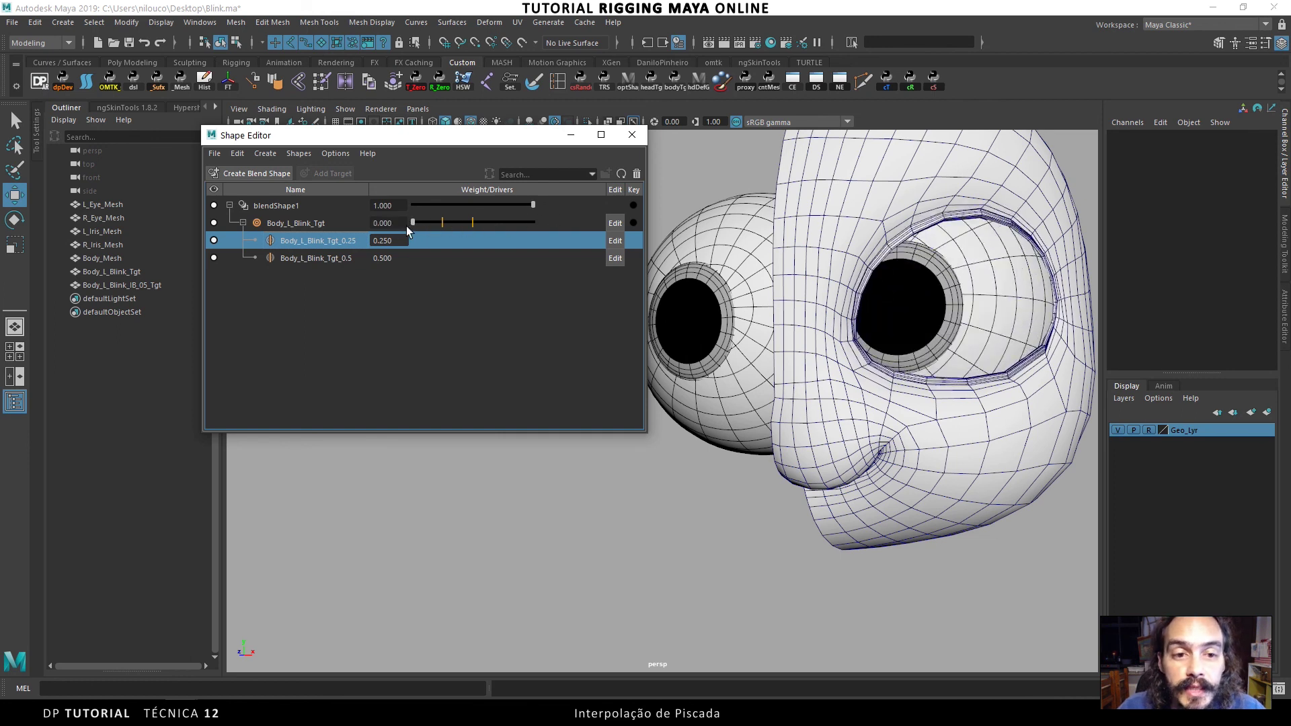
pyautogui.moveTo(527, 220); pyautogui.dragTo(366, 232)
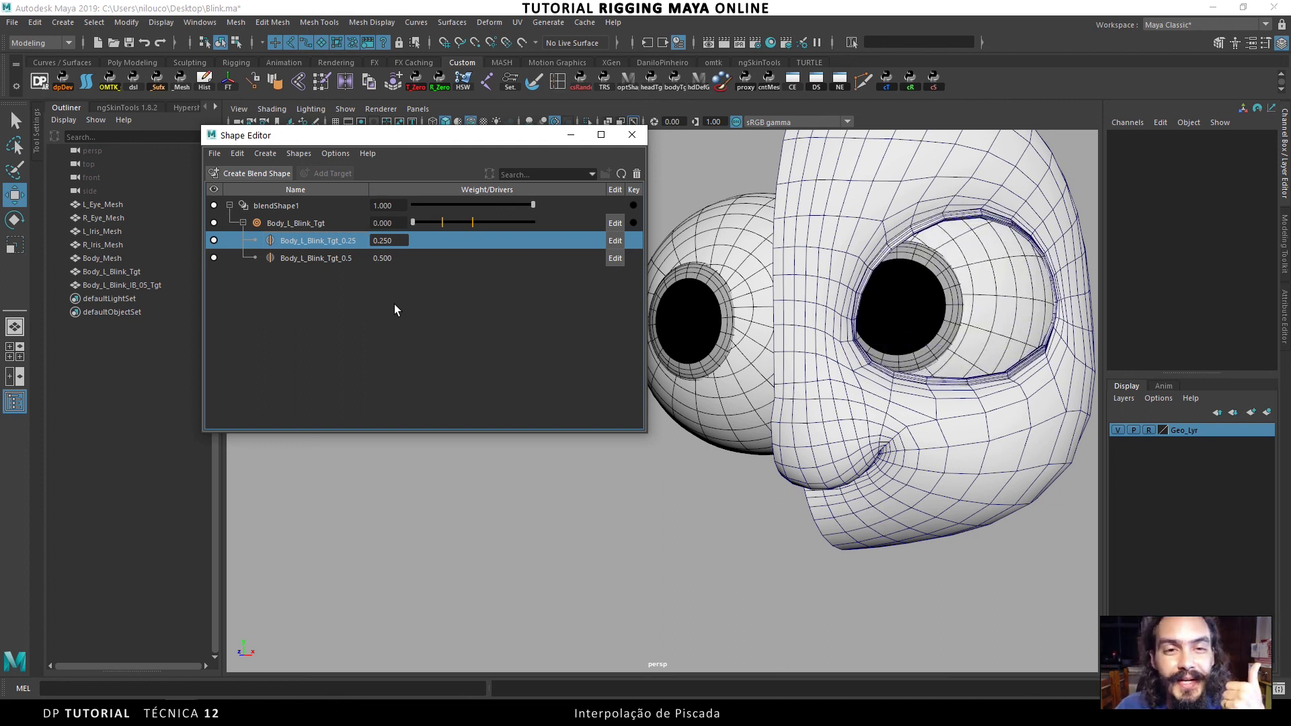